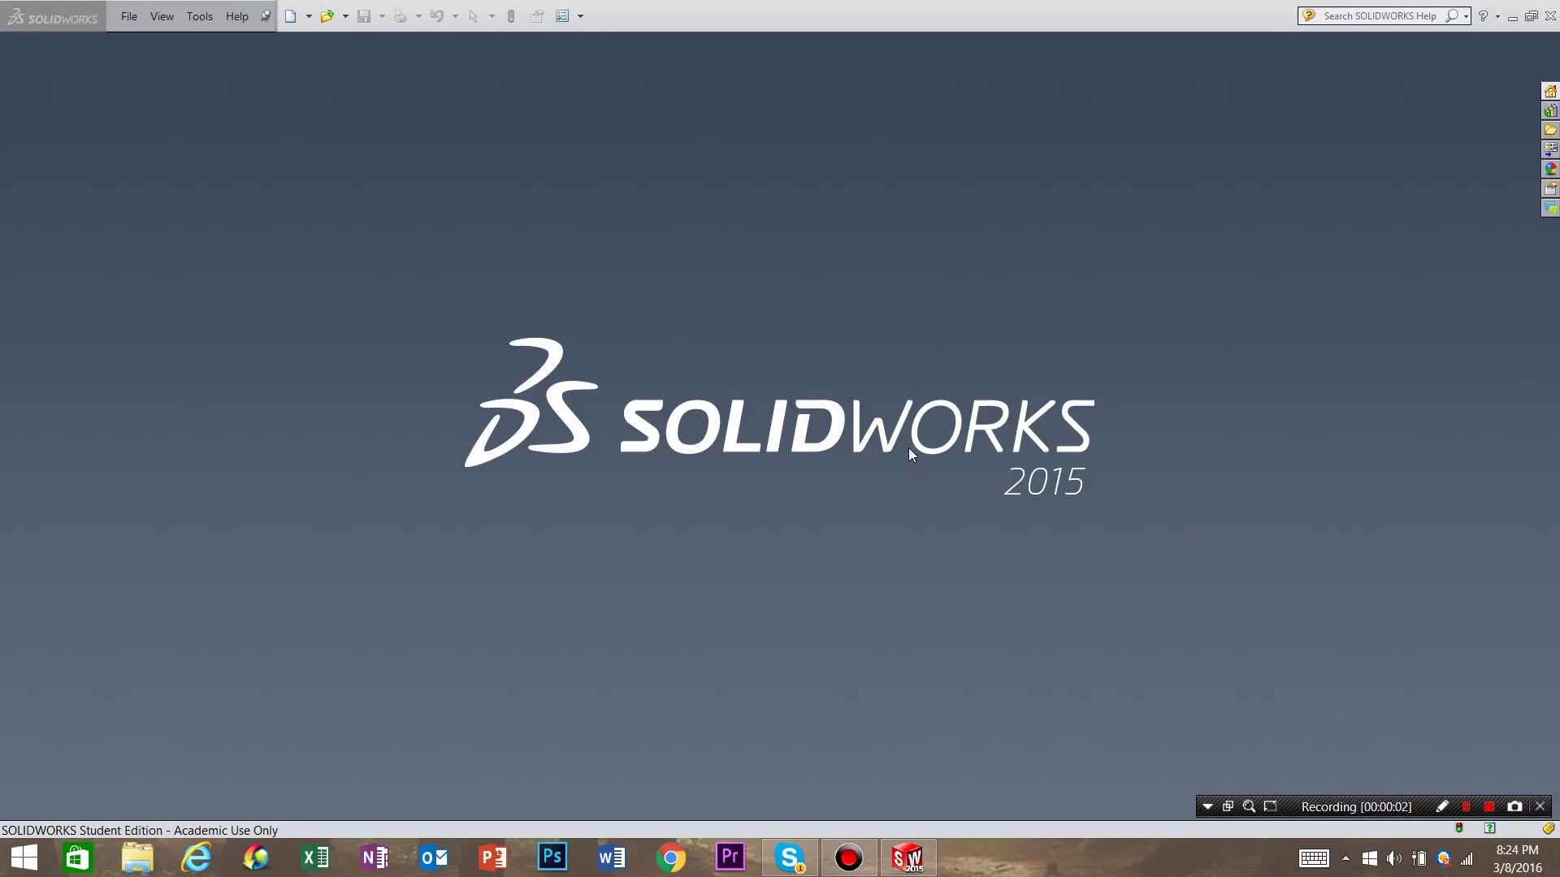
# Start a new SOLIDWORKS Part document (Part5)
pyautogui.click(289, 17)
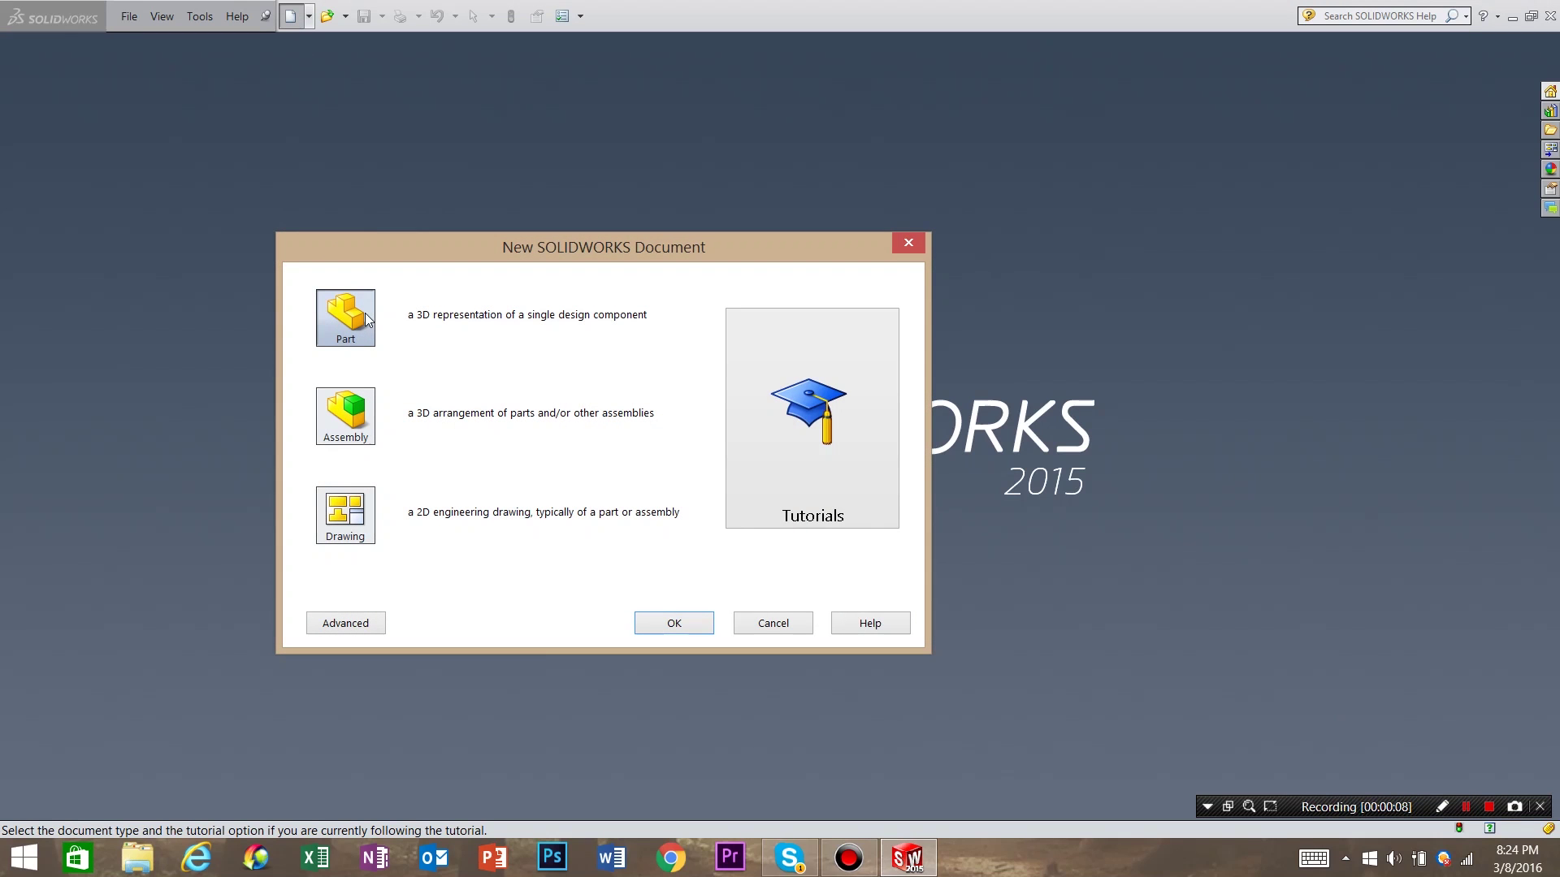
pyautogui.click(675, 624)
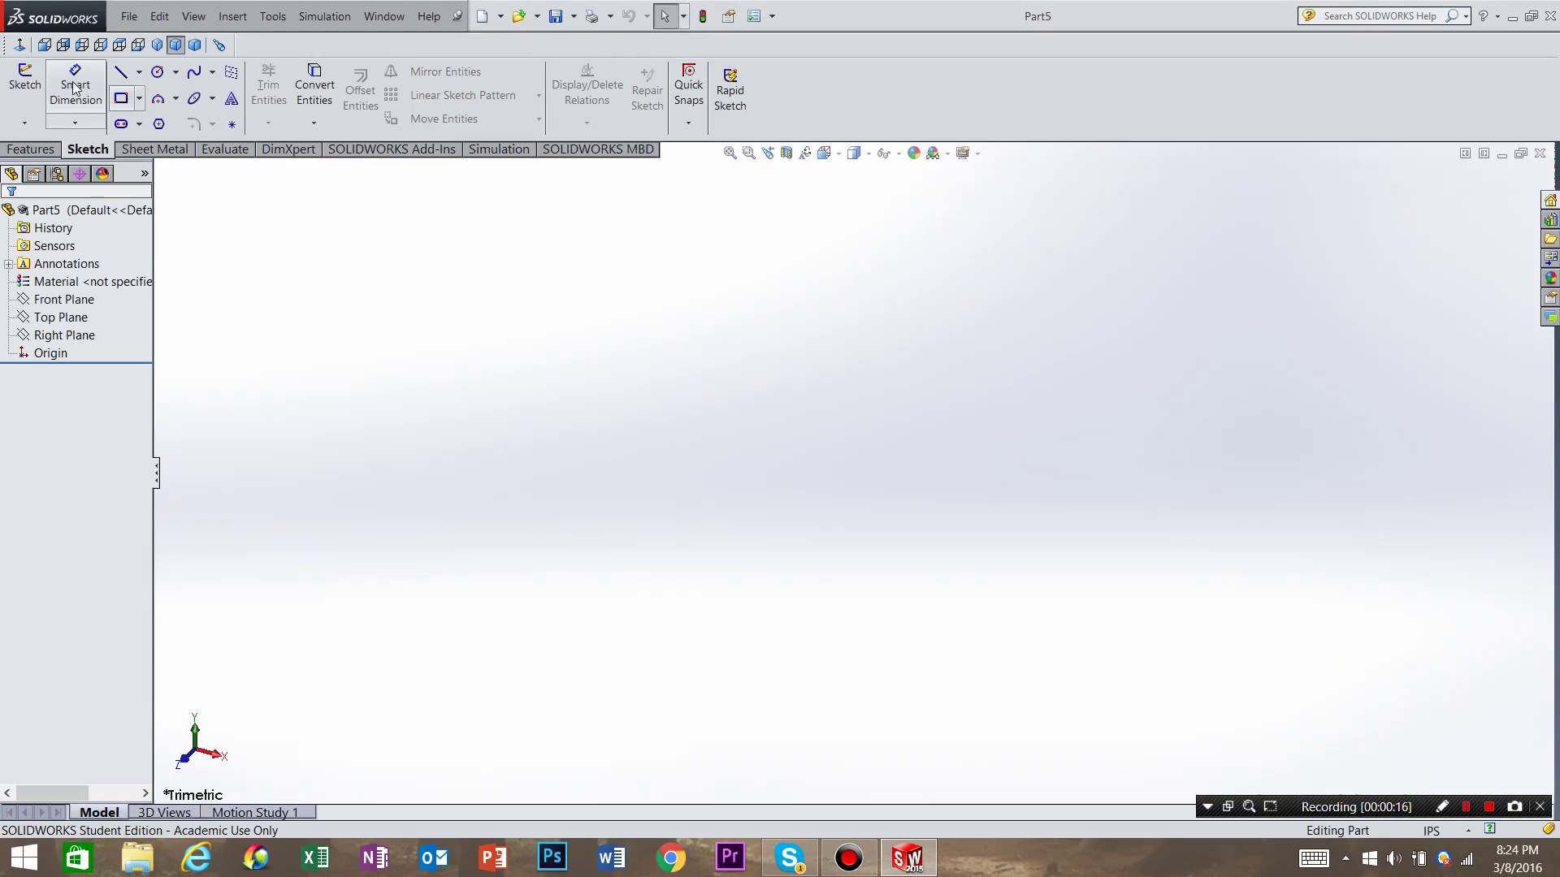
# Draw a corner rectangle on the Top Plane with its first corner at the origin
pyautogui.click(18, 78)
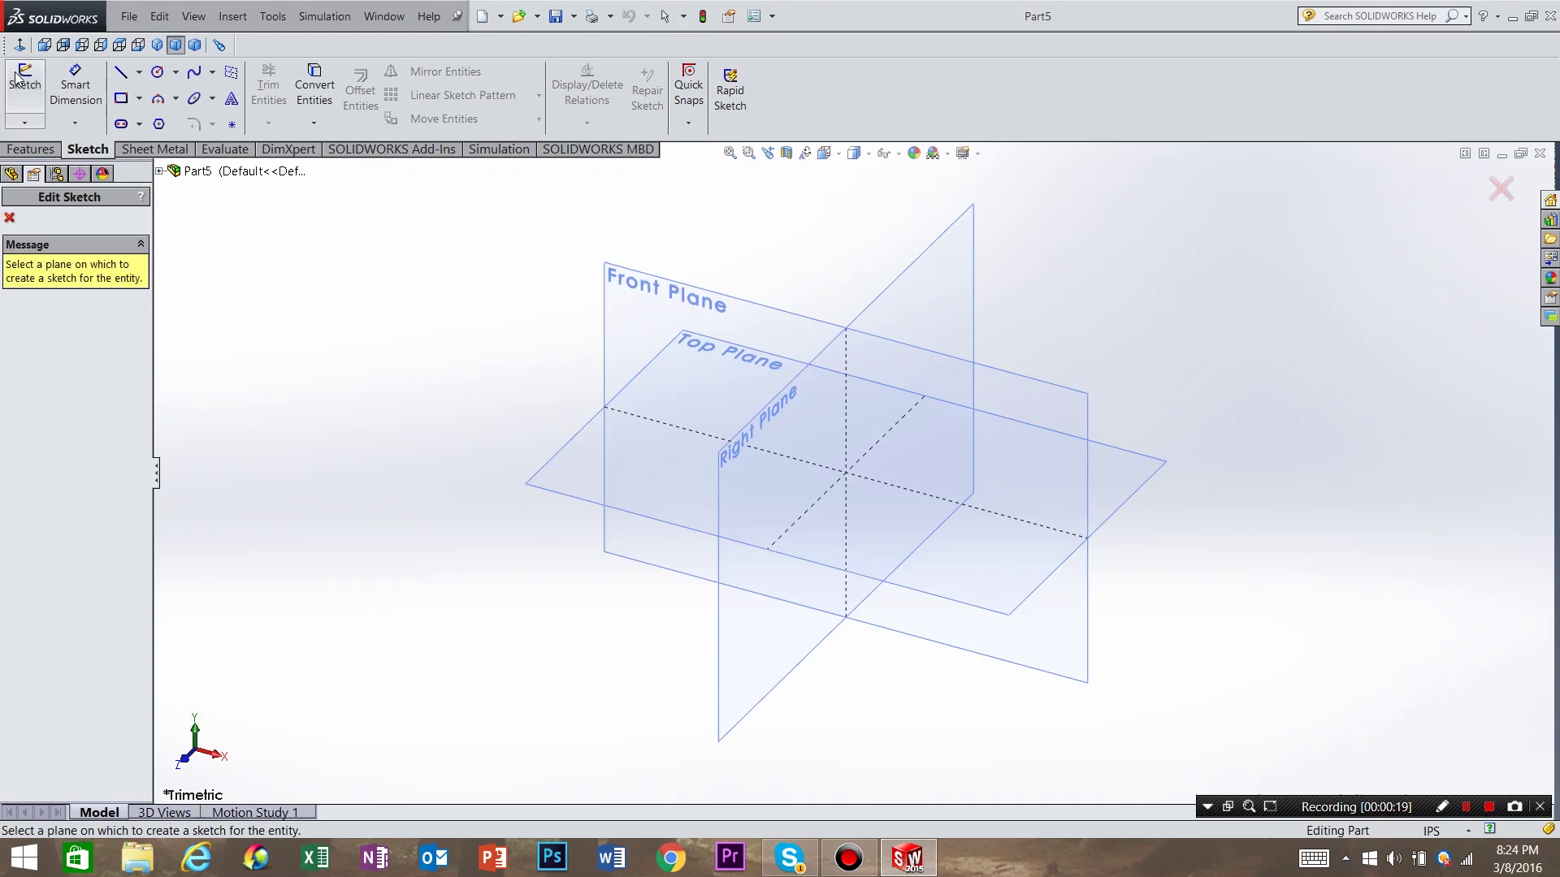
pyautogui.click(543, 449)
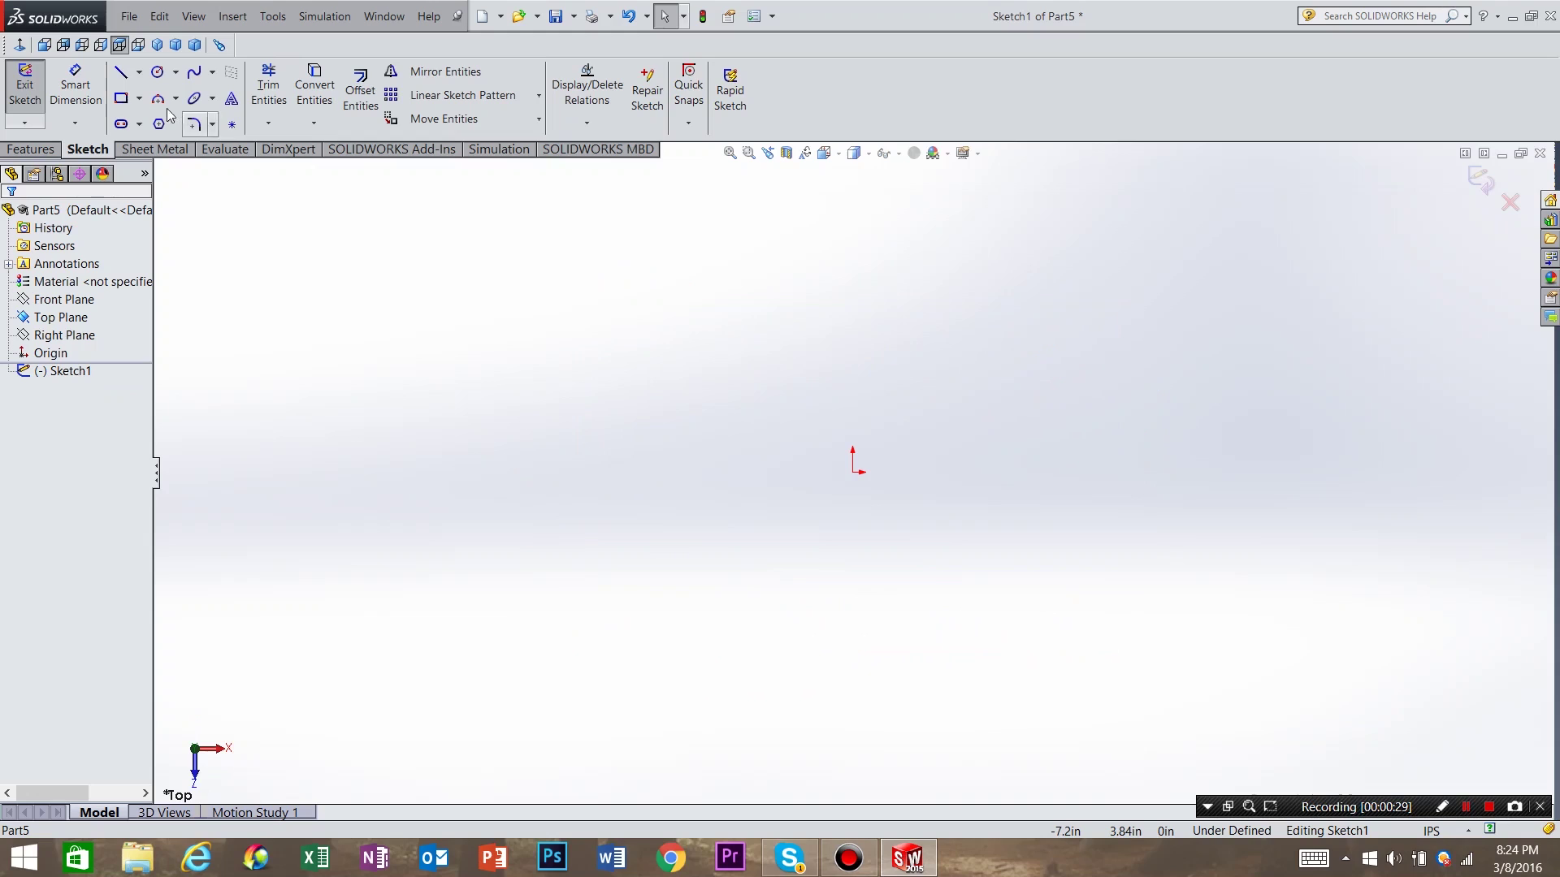
pyautogui.click(122, 99)
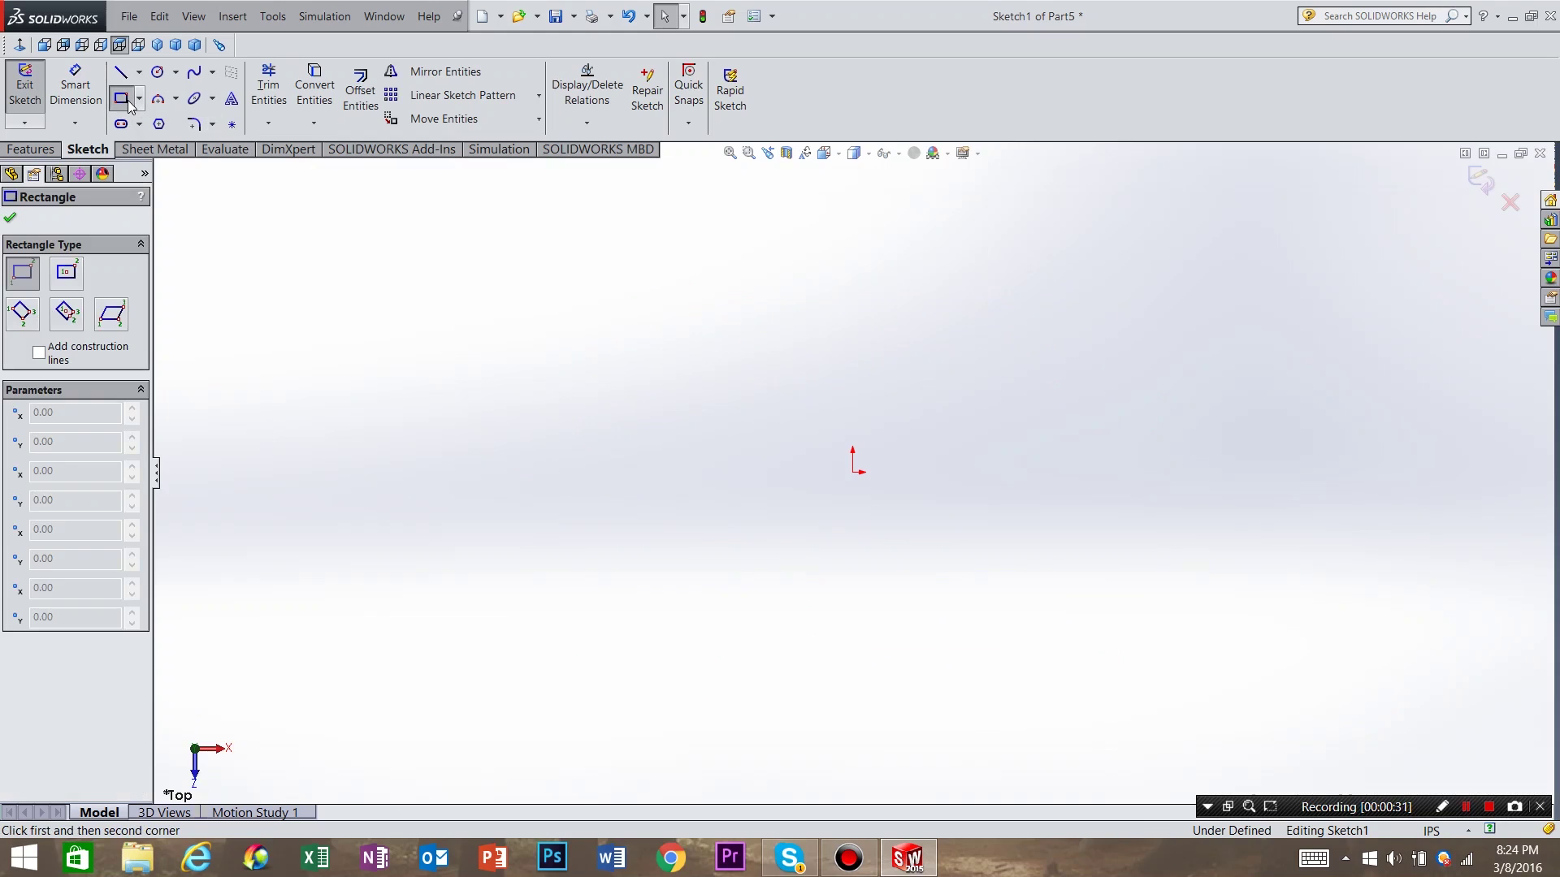
pyautogui.click(852, 472)
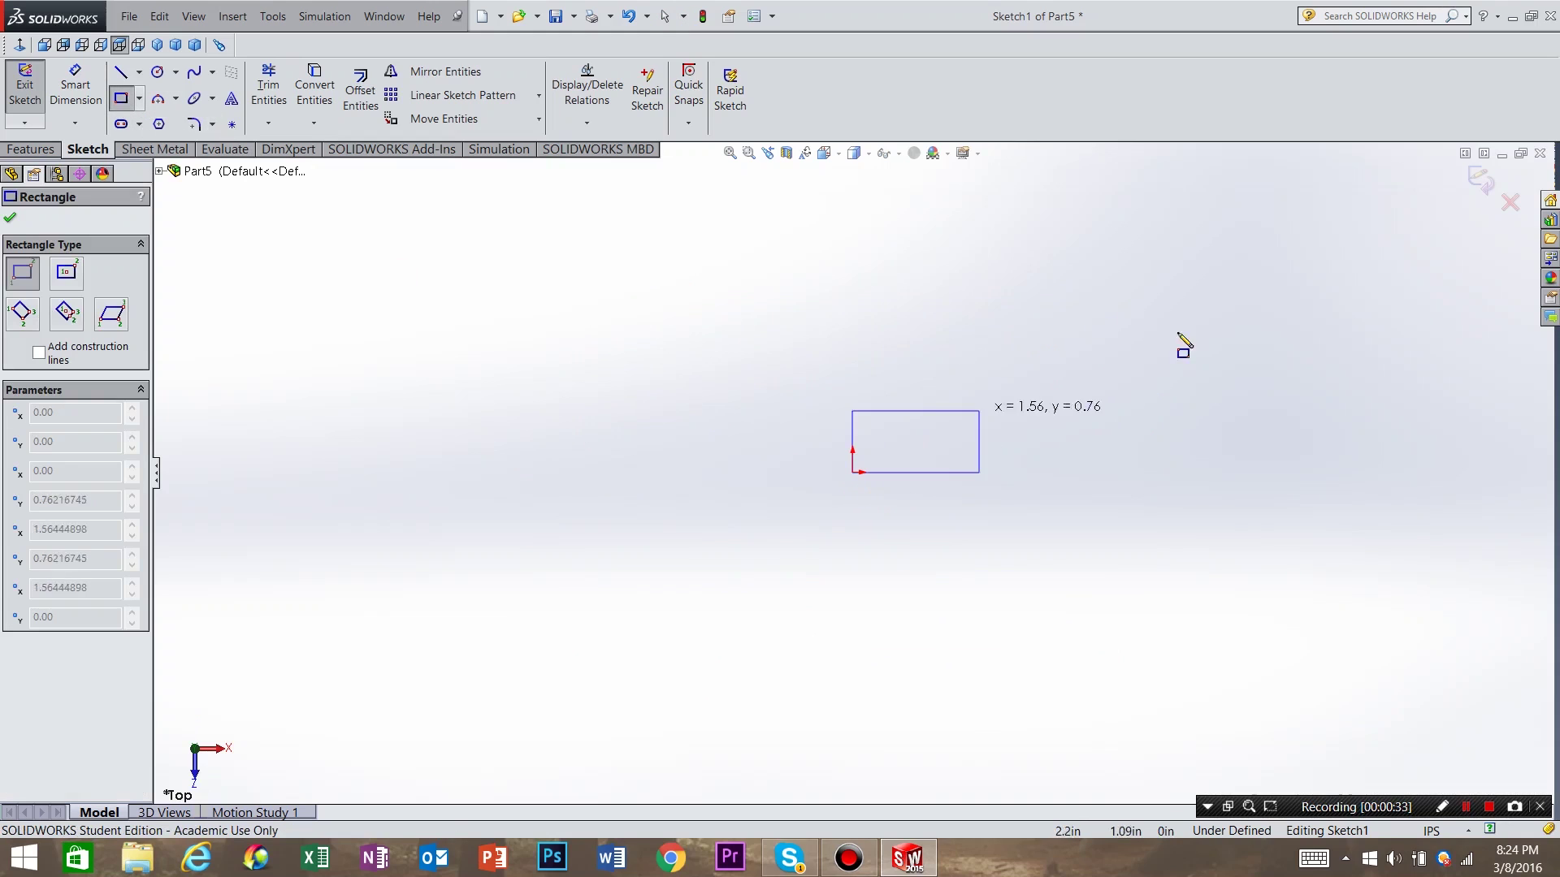
pyautogui.click(1241, 325)
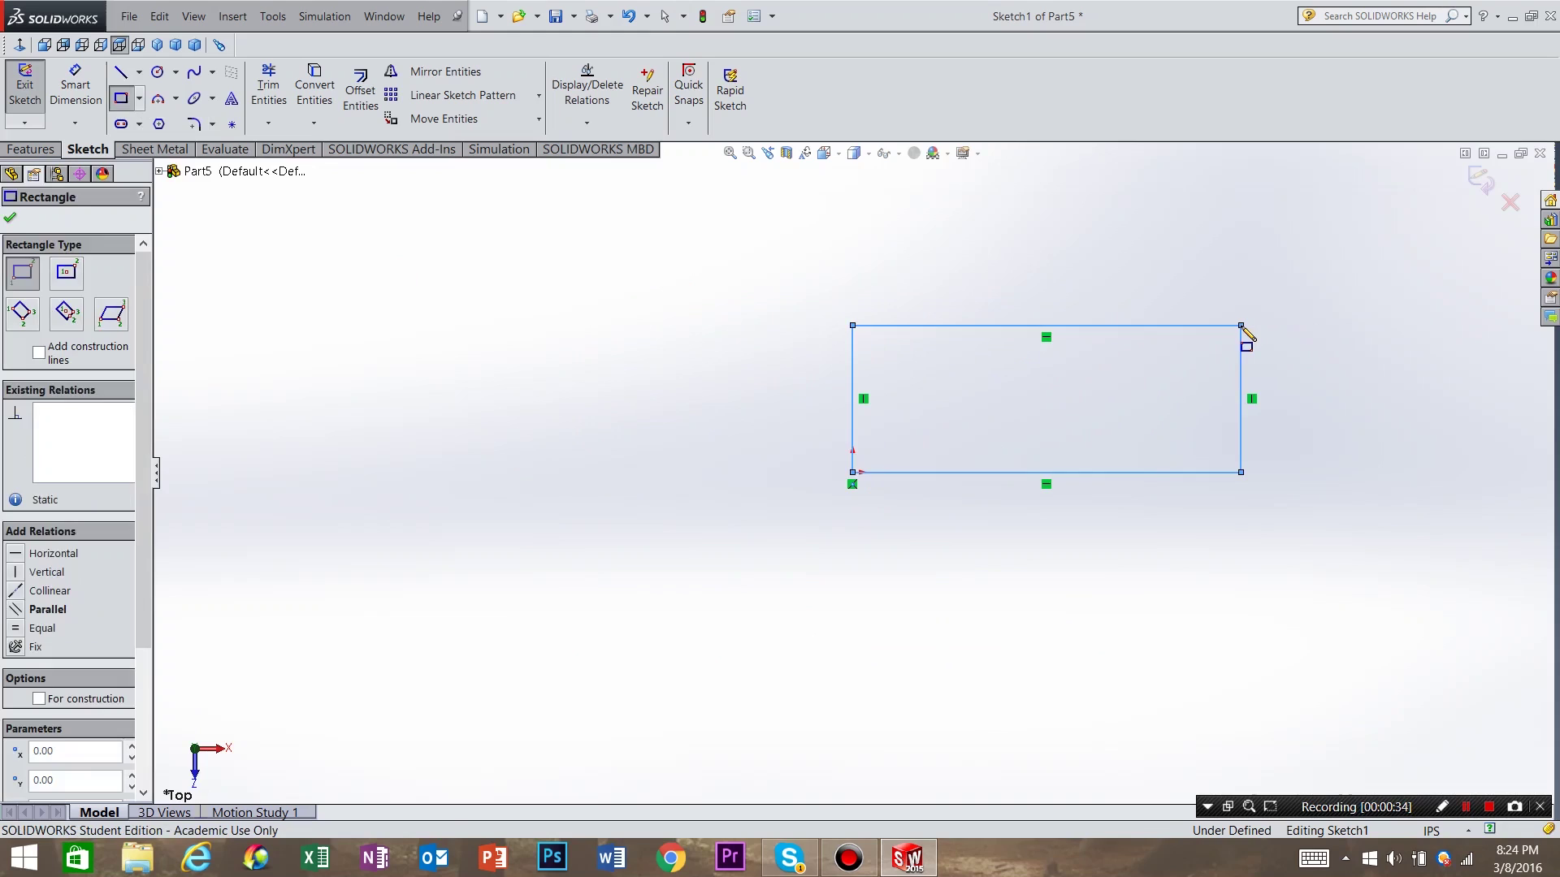
pyautogui.press('Escape')
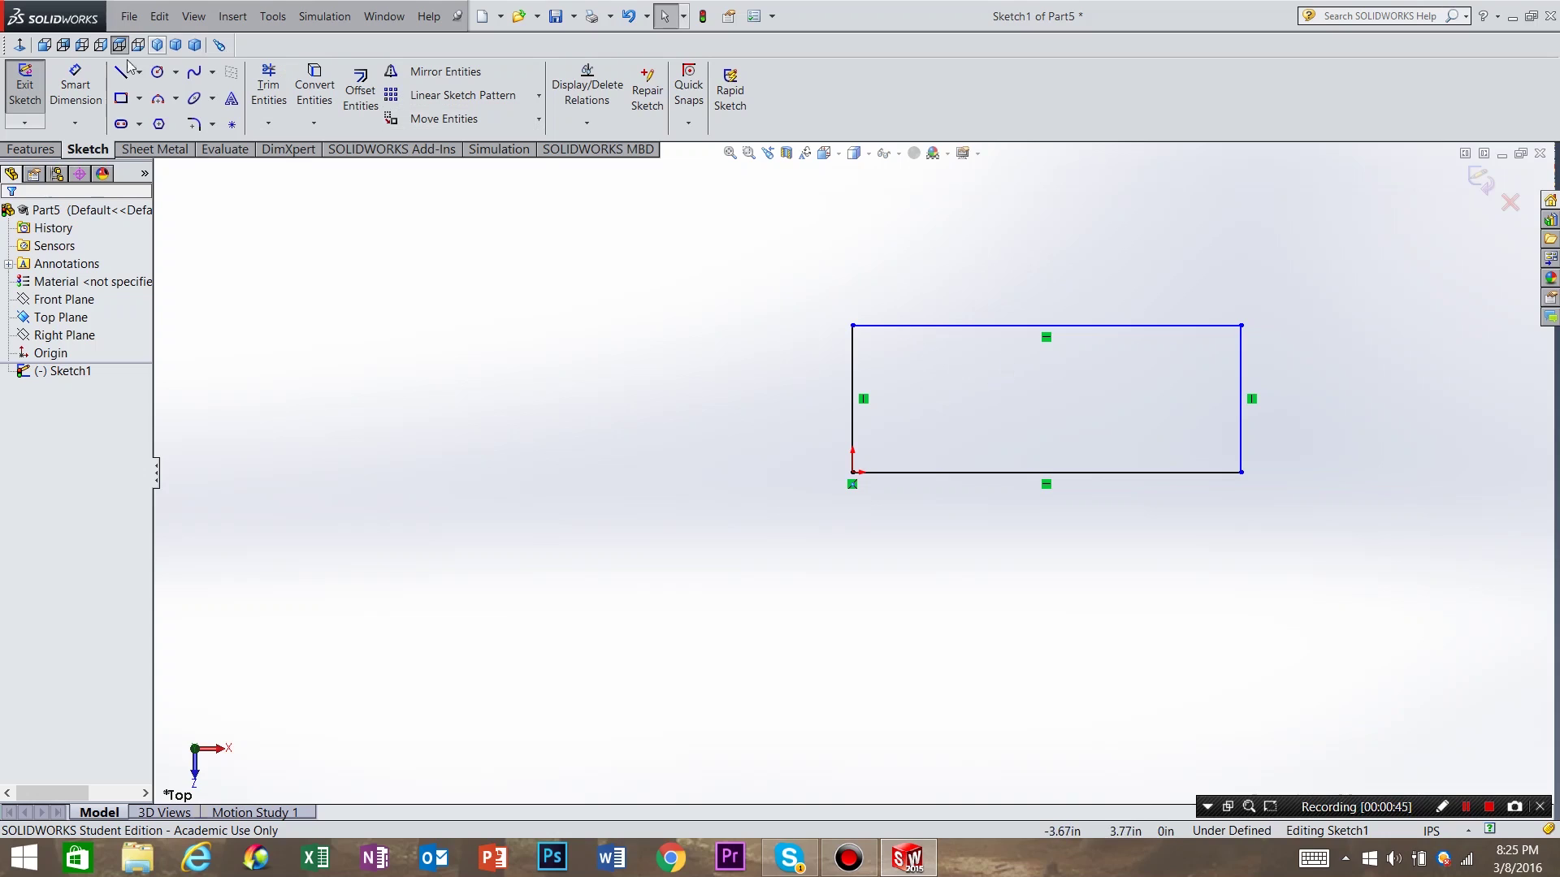
# Dimension the rectangle 3 in tall and 6 in wide to fully define Sketch1
pyautogui.click(70, 85)
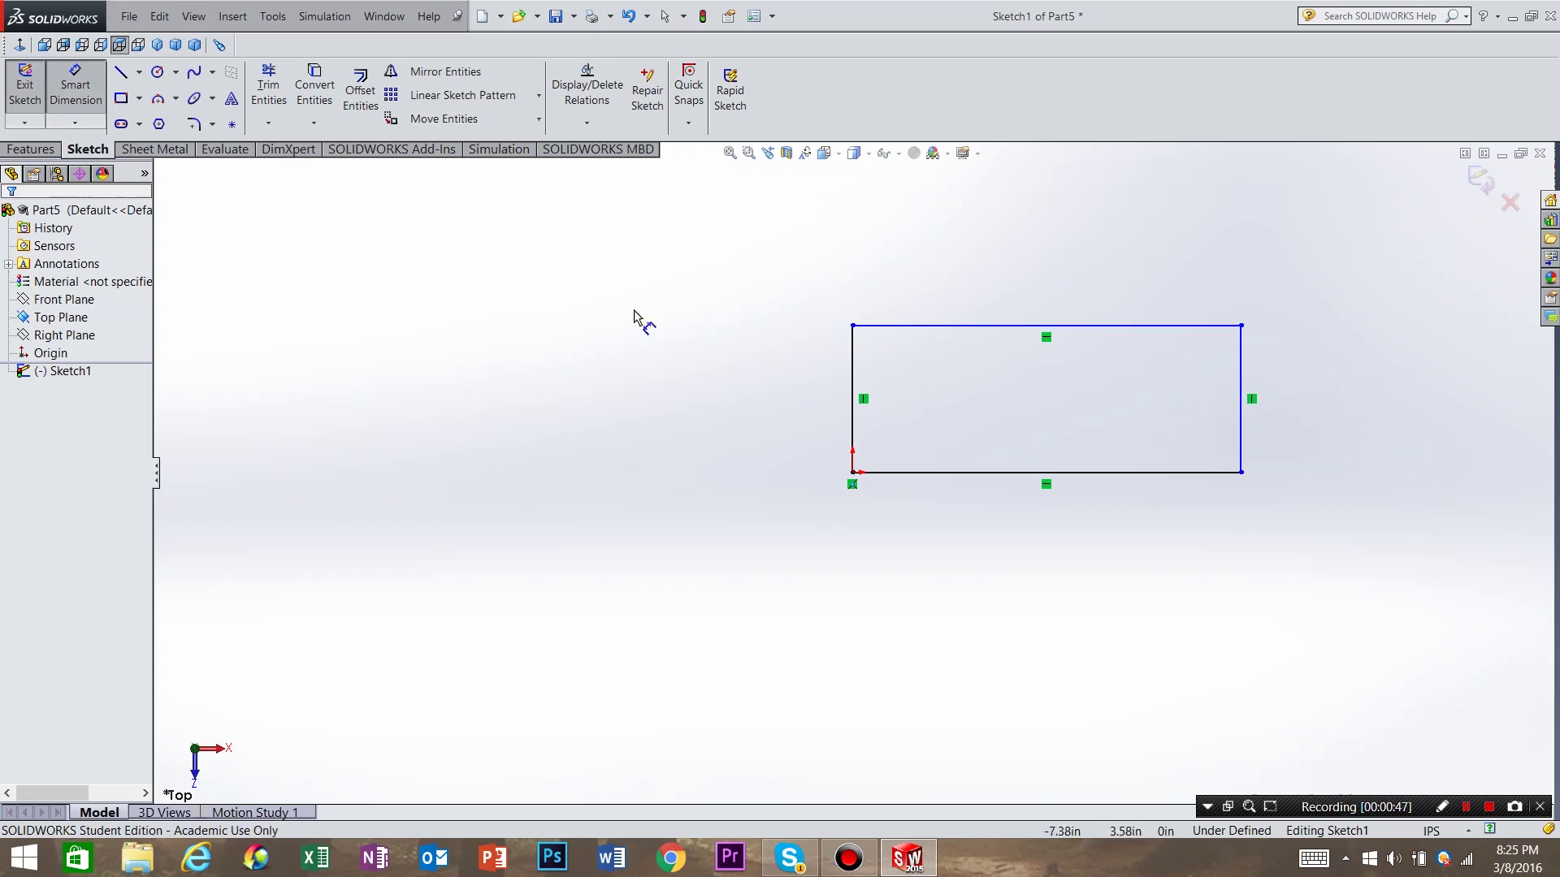
pyautogui.click(854, 427)
pyautogui.click(773, 411)
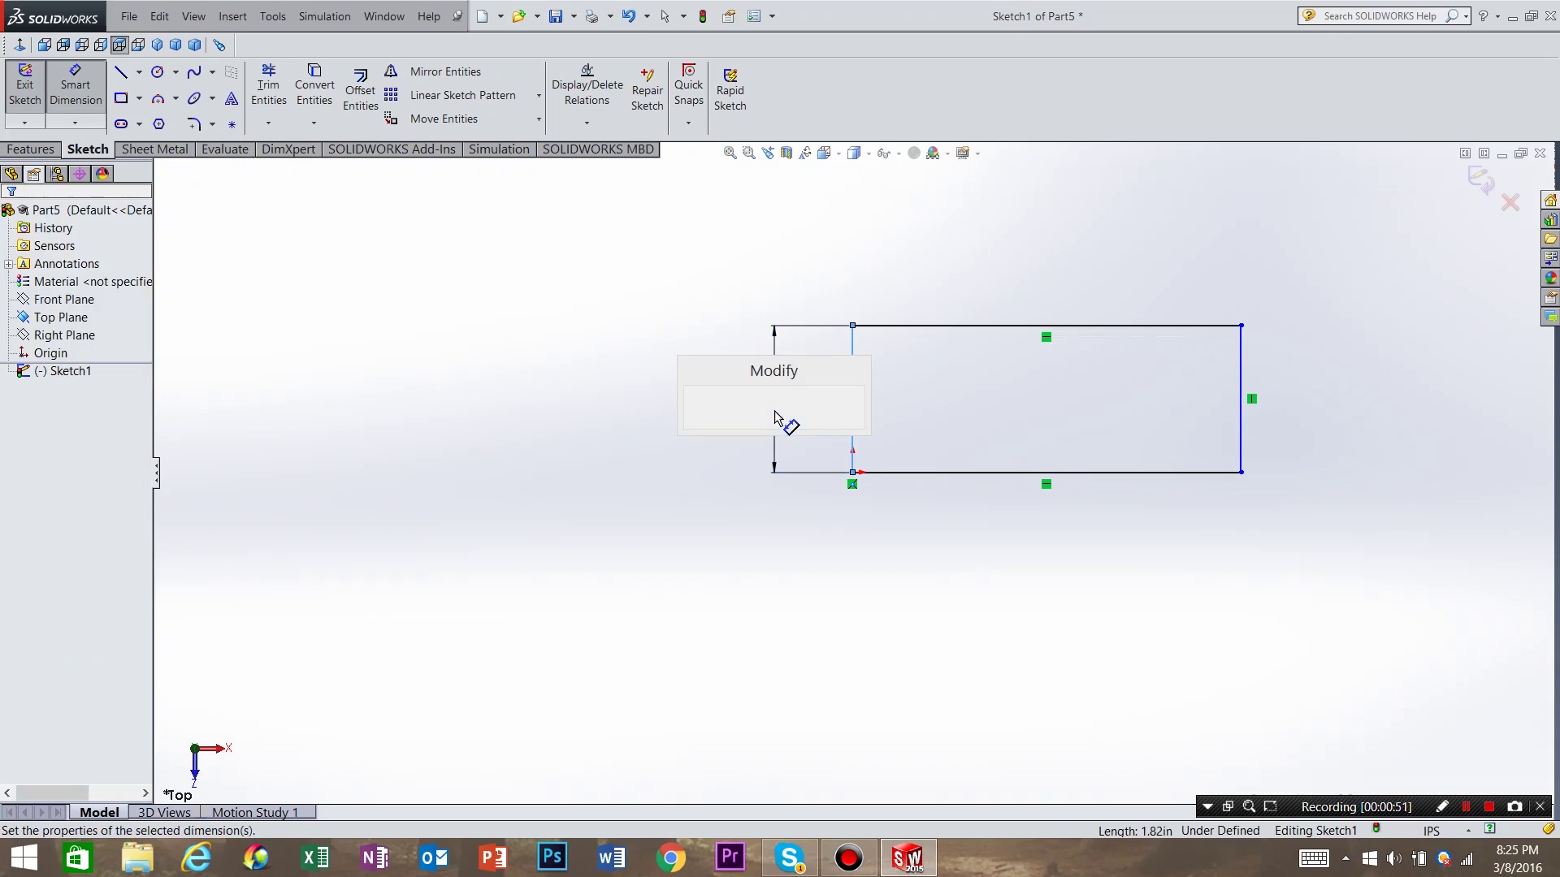
pyautogui.write('3')
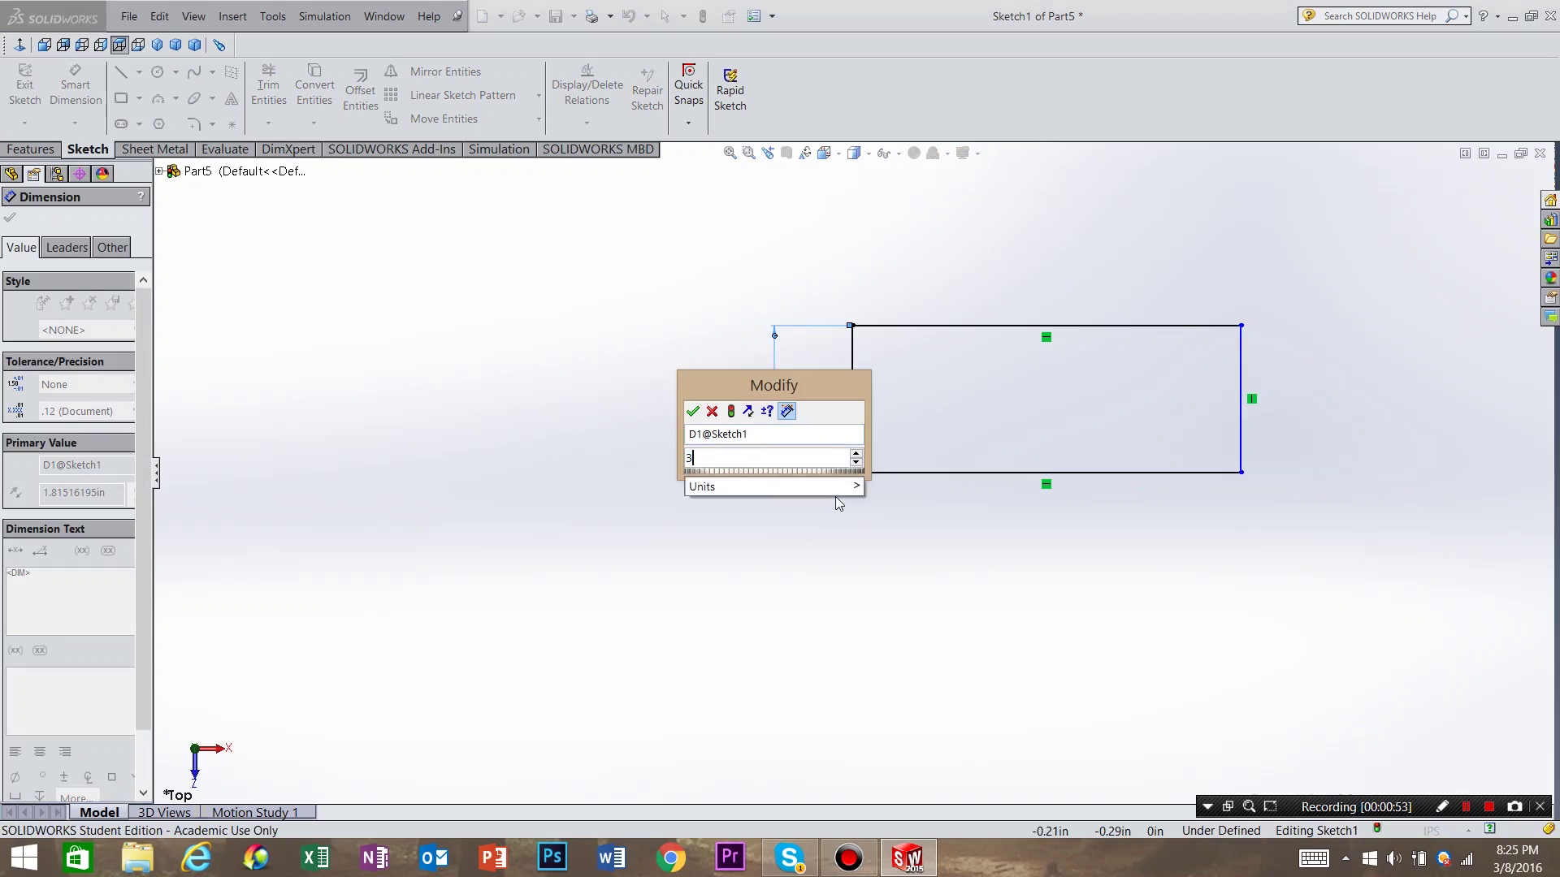
pyautogui.press('Return')
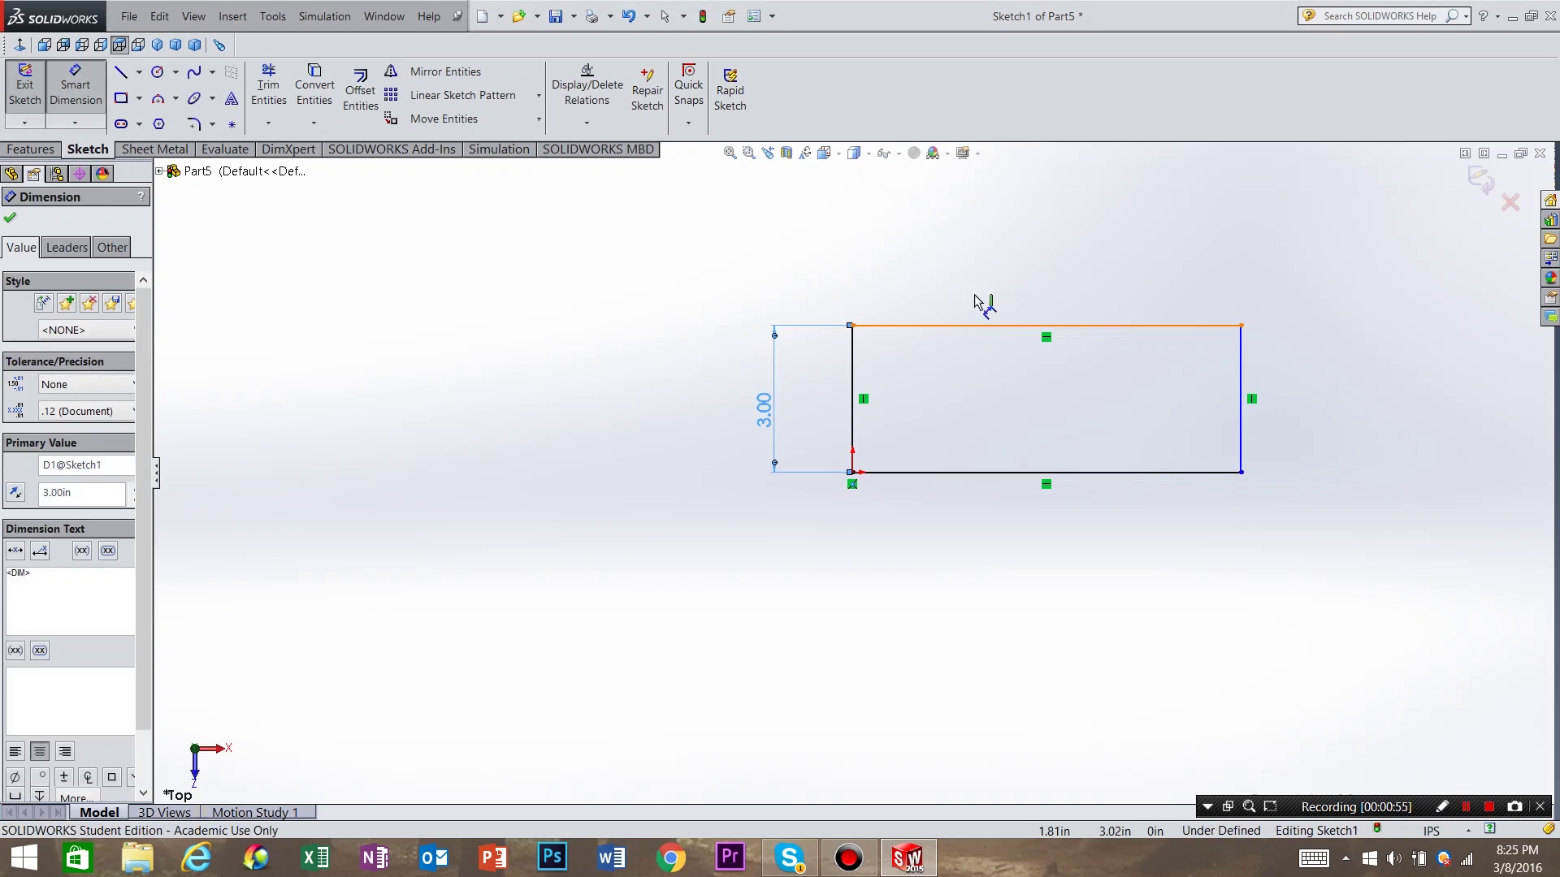
pyautogui.click(979, 325)
pyautogui.click(1018, 286)
pyautogui.write('6')
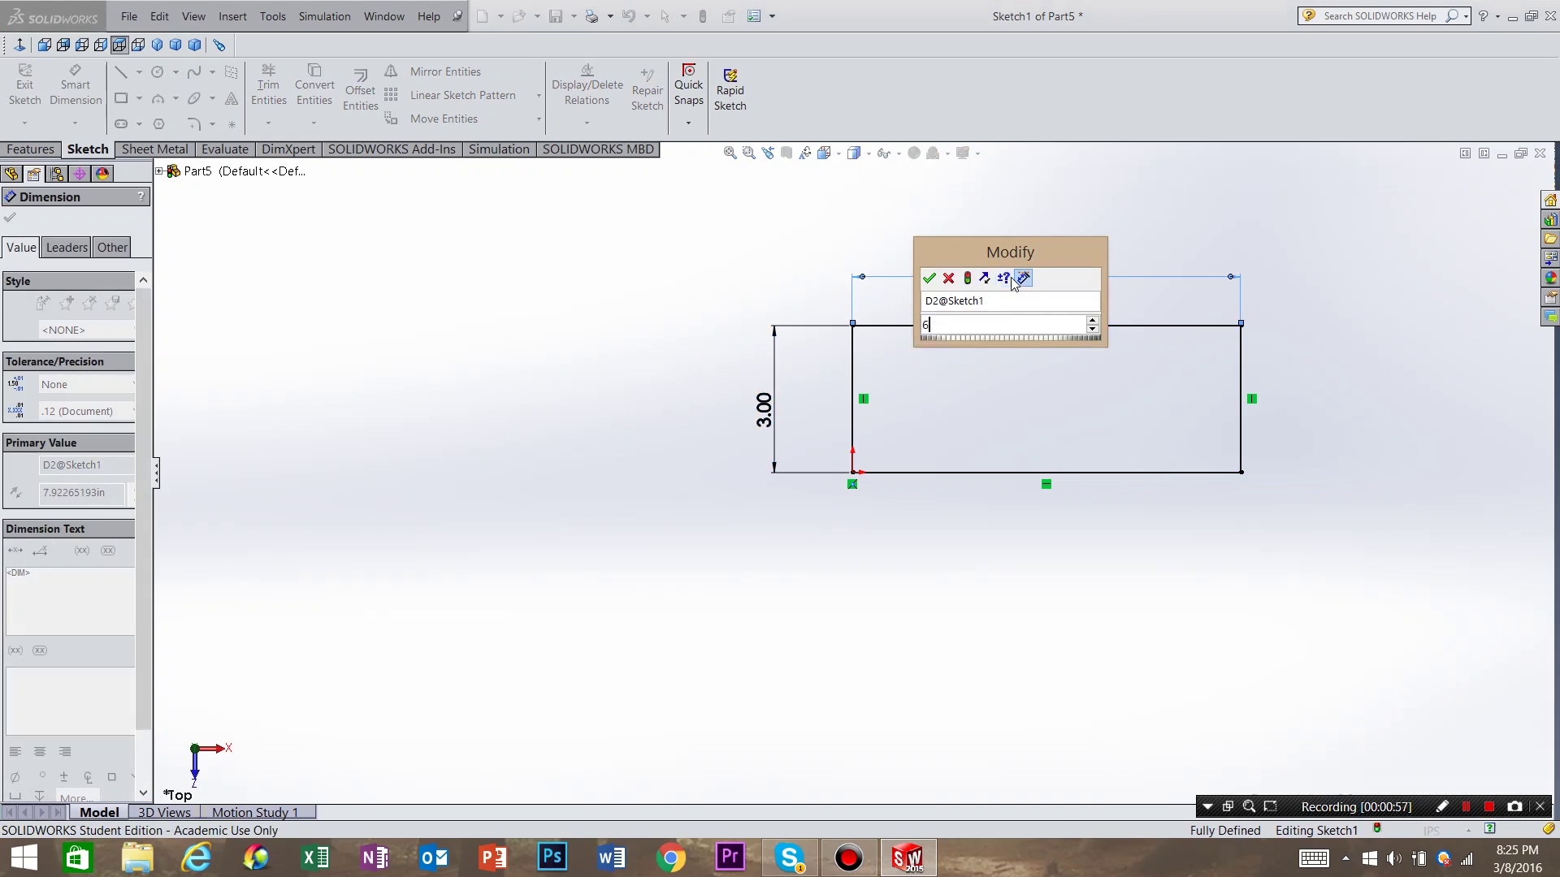
pyautogui.press('Return')
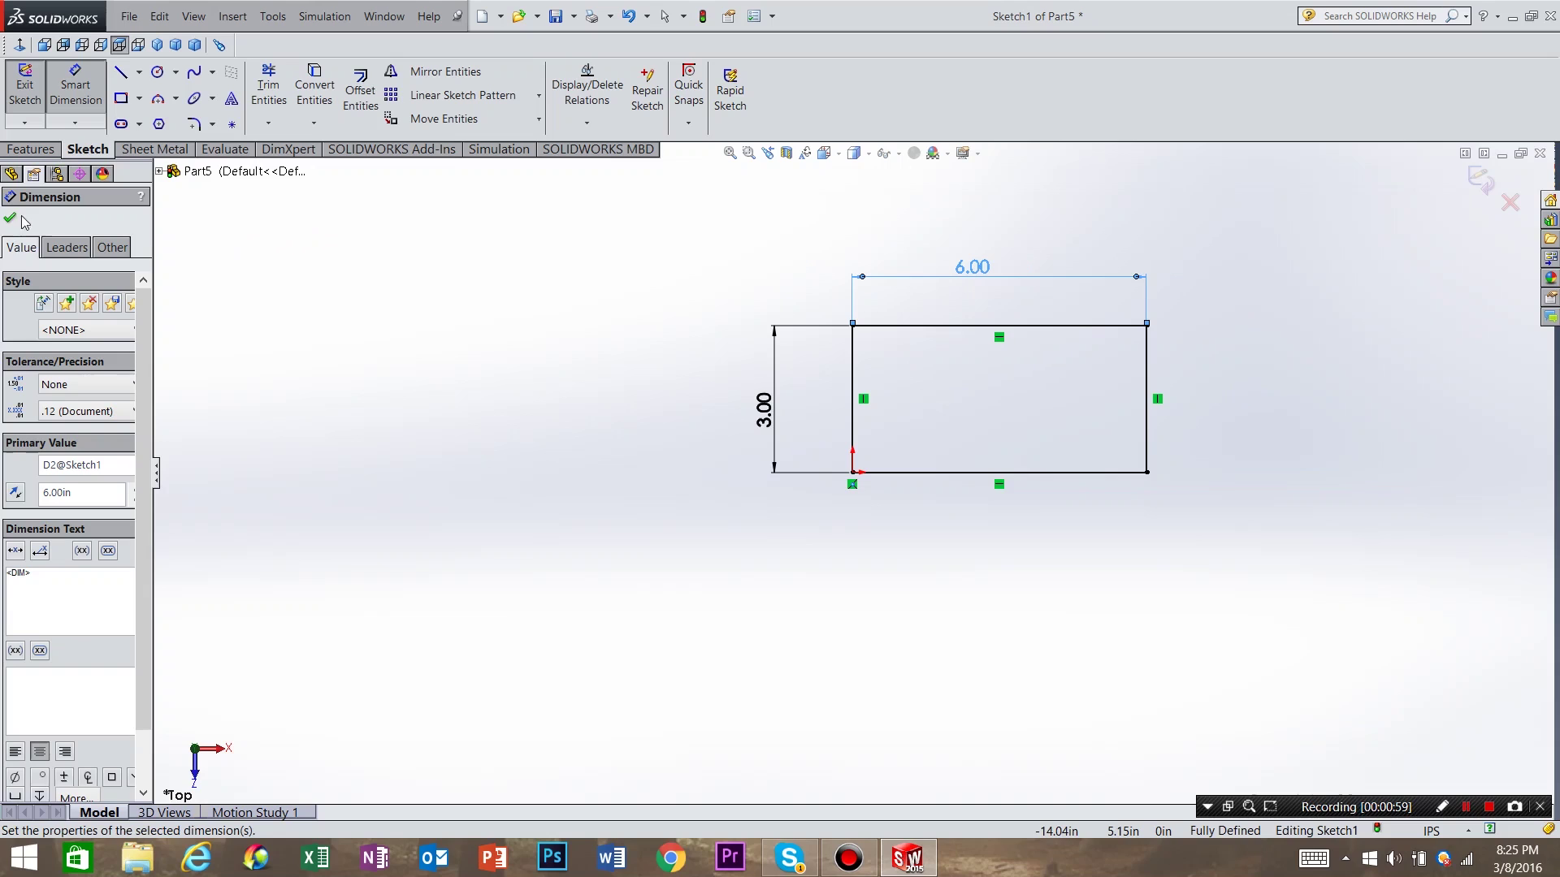
pyautogui.click(12, 219)
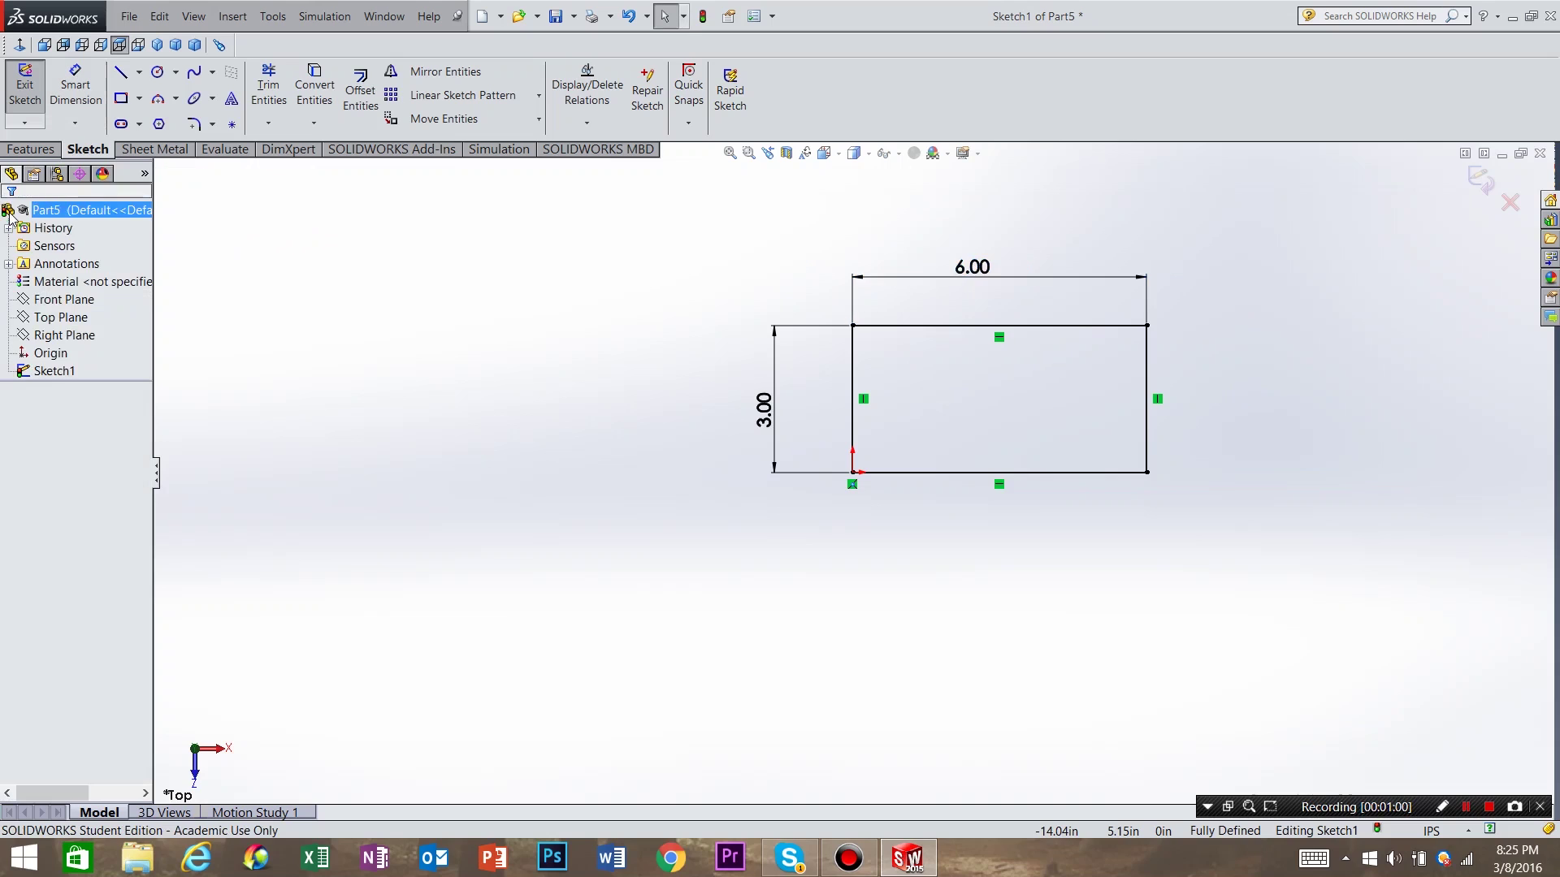
# Extrude the 6×3 rectangle 0.25 in thick as Boss-Extrude1
pyautogui.click(16, 152)
pyautogui.click(34, 90)
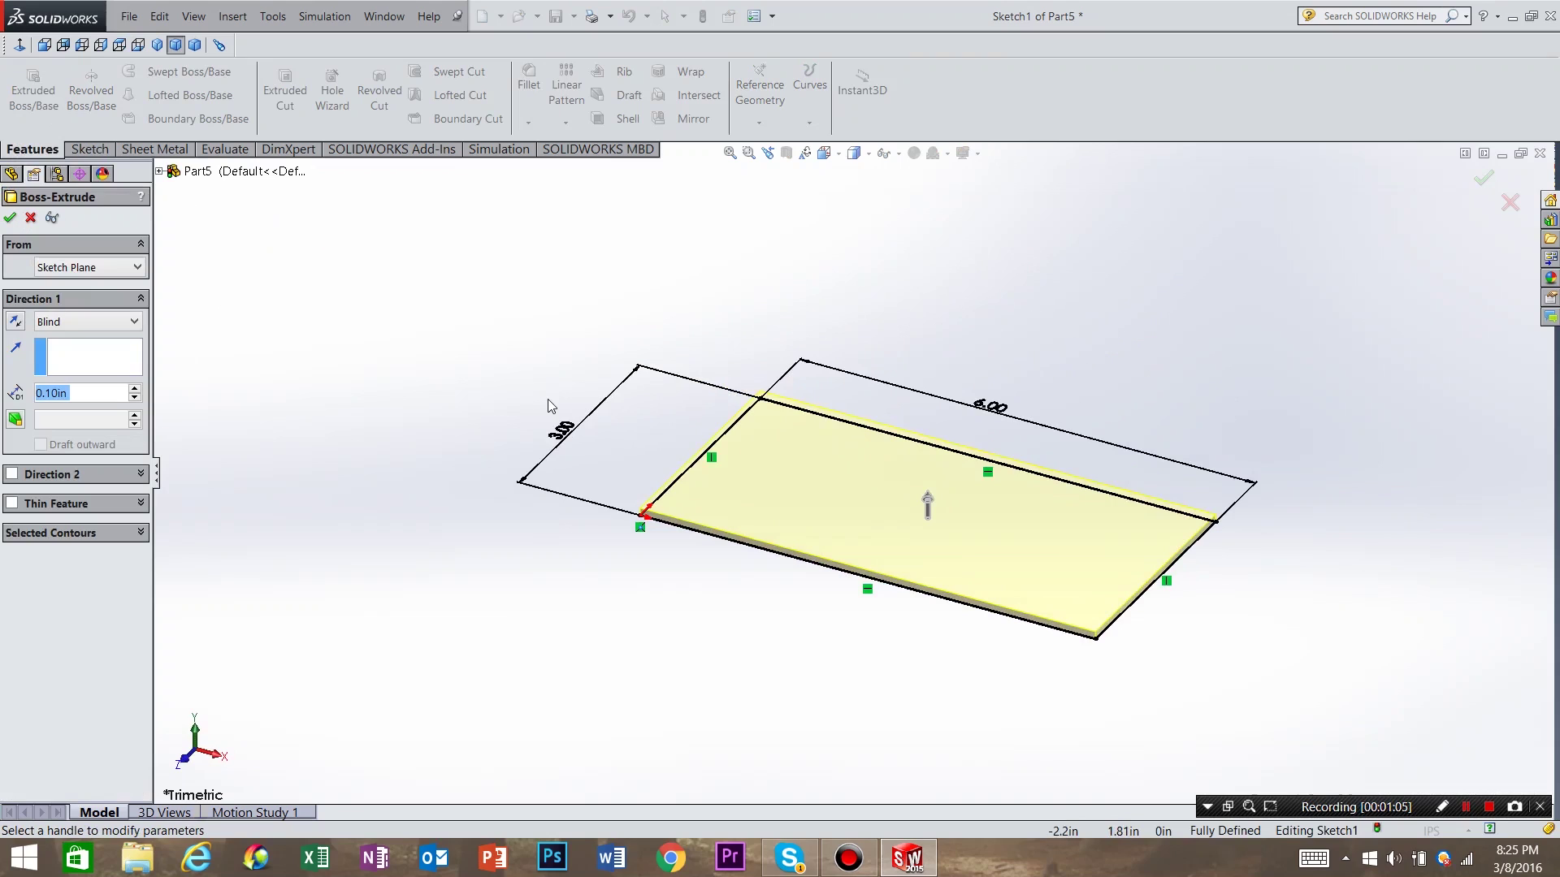
pyautogui.write('0.25')
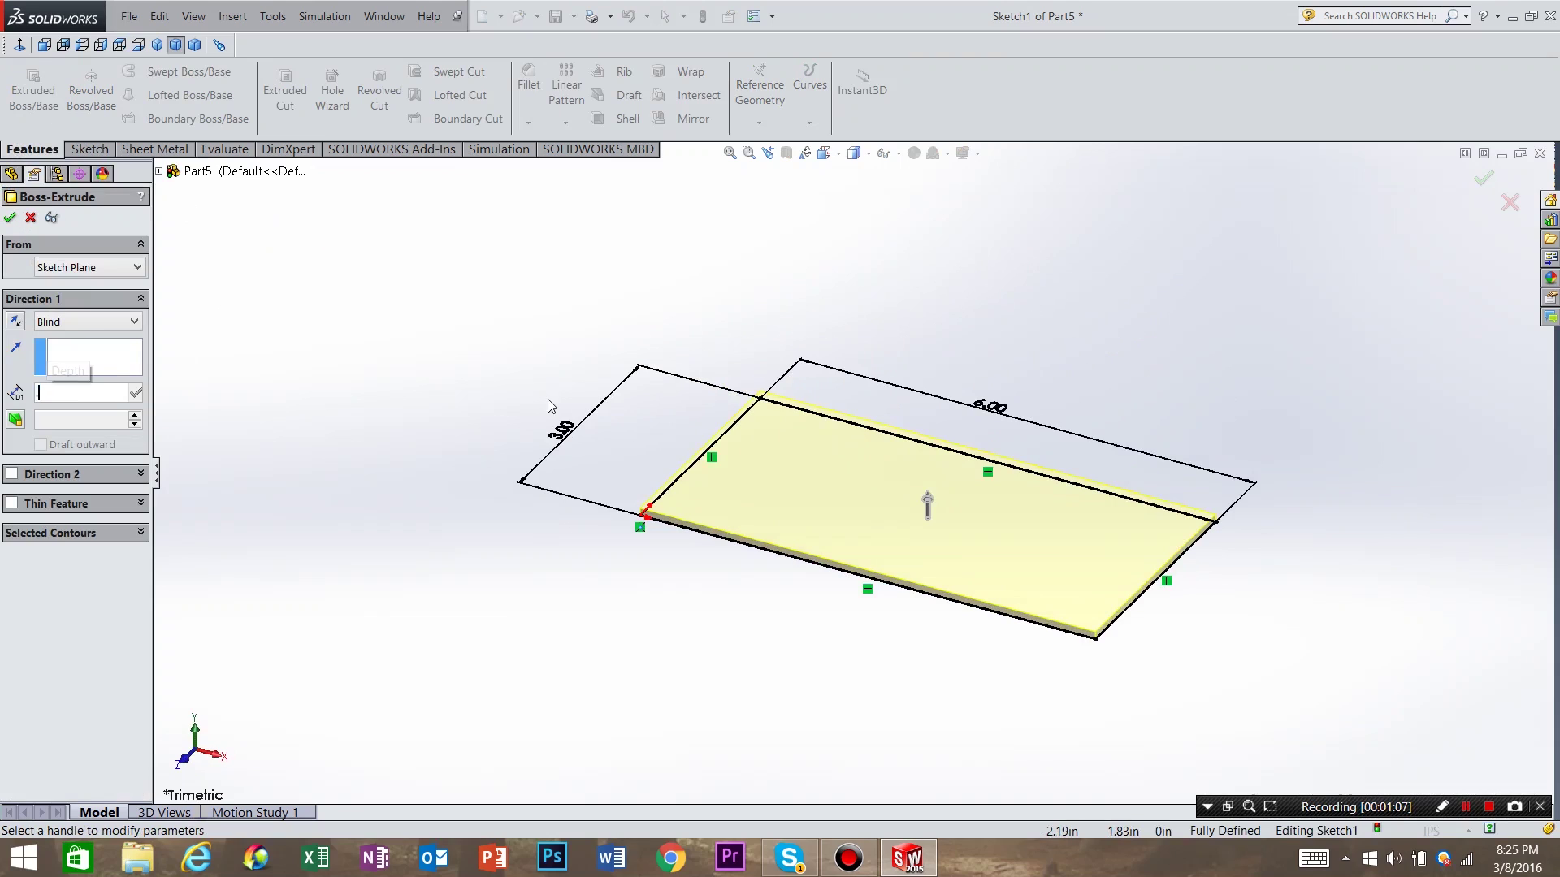
pyautogui.press('Return')
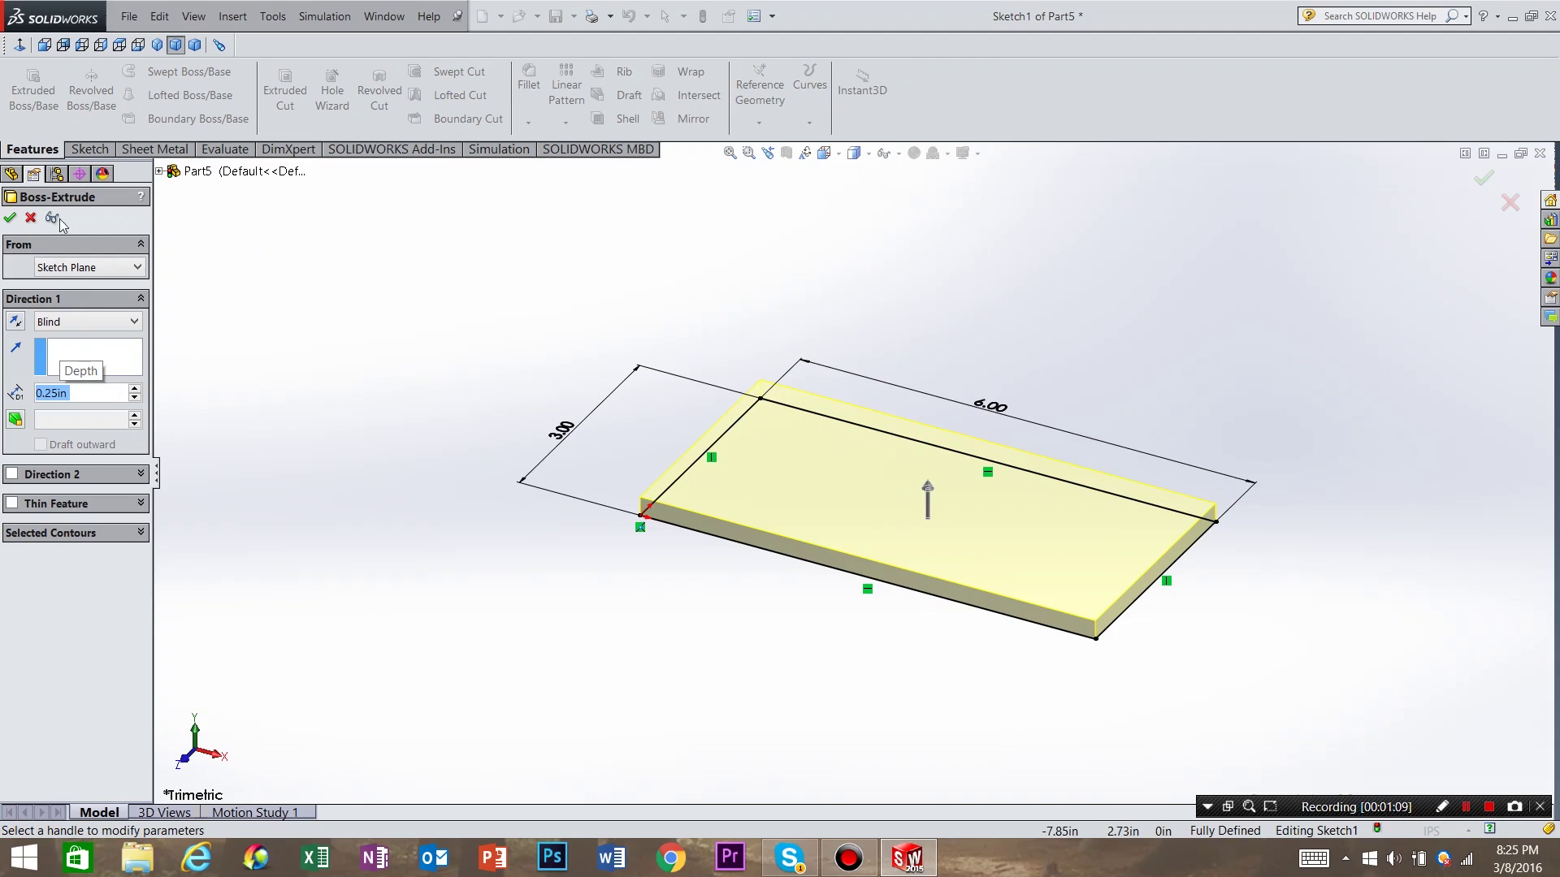
pyautogui.click(11, 218)
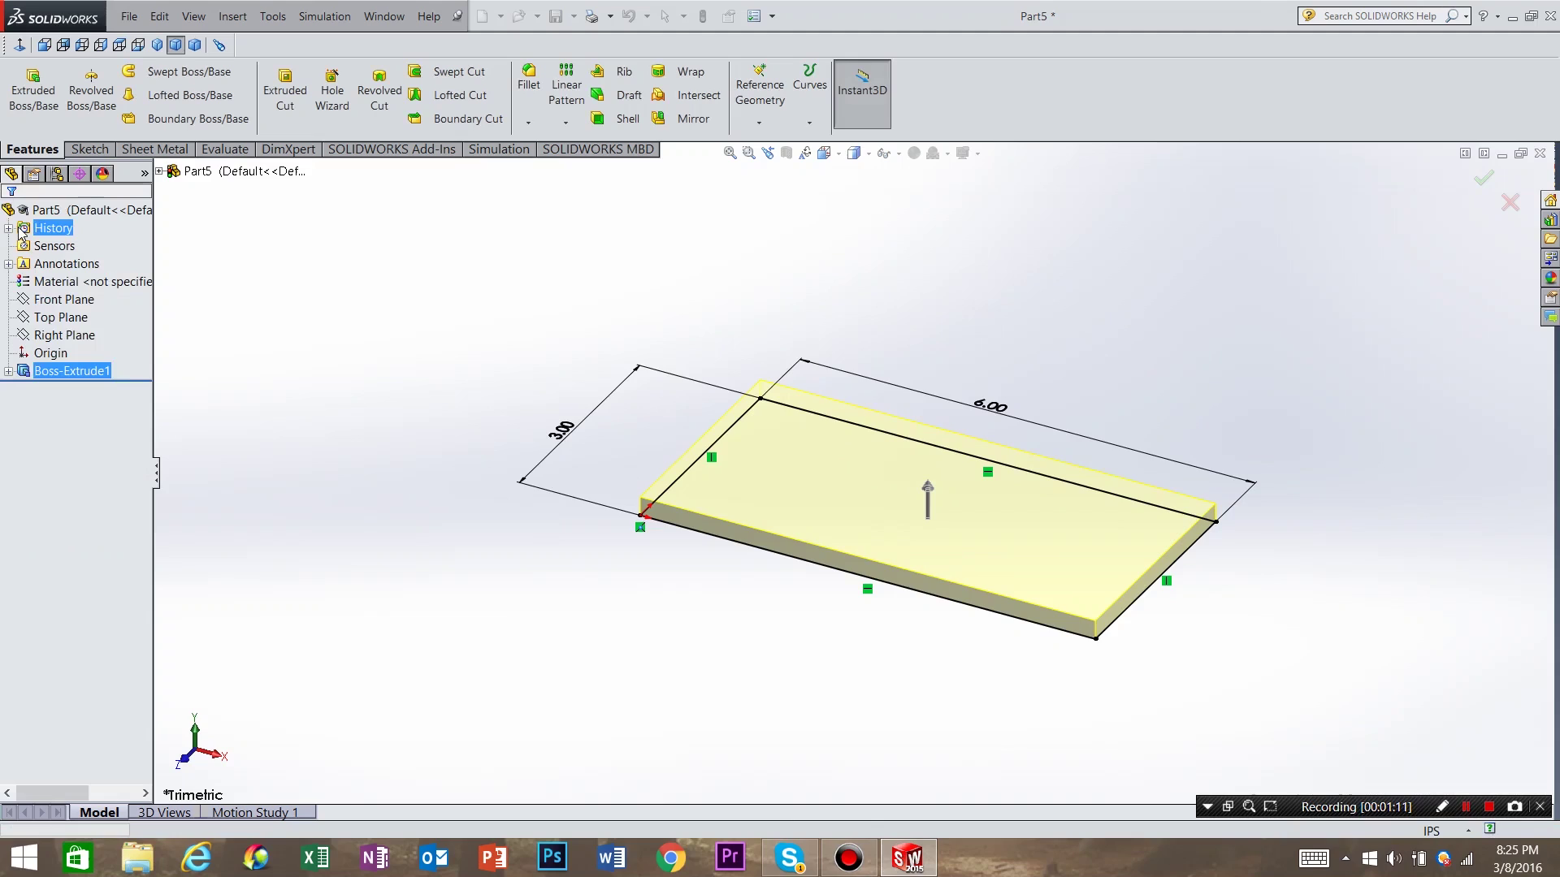
pyautogui.click(406, 321)
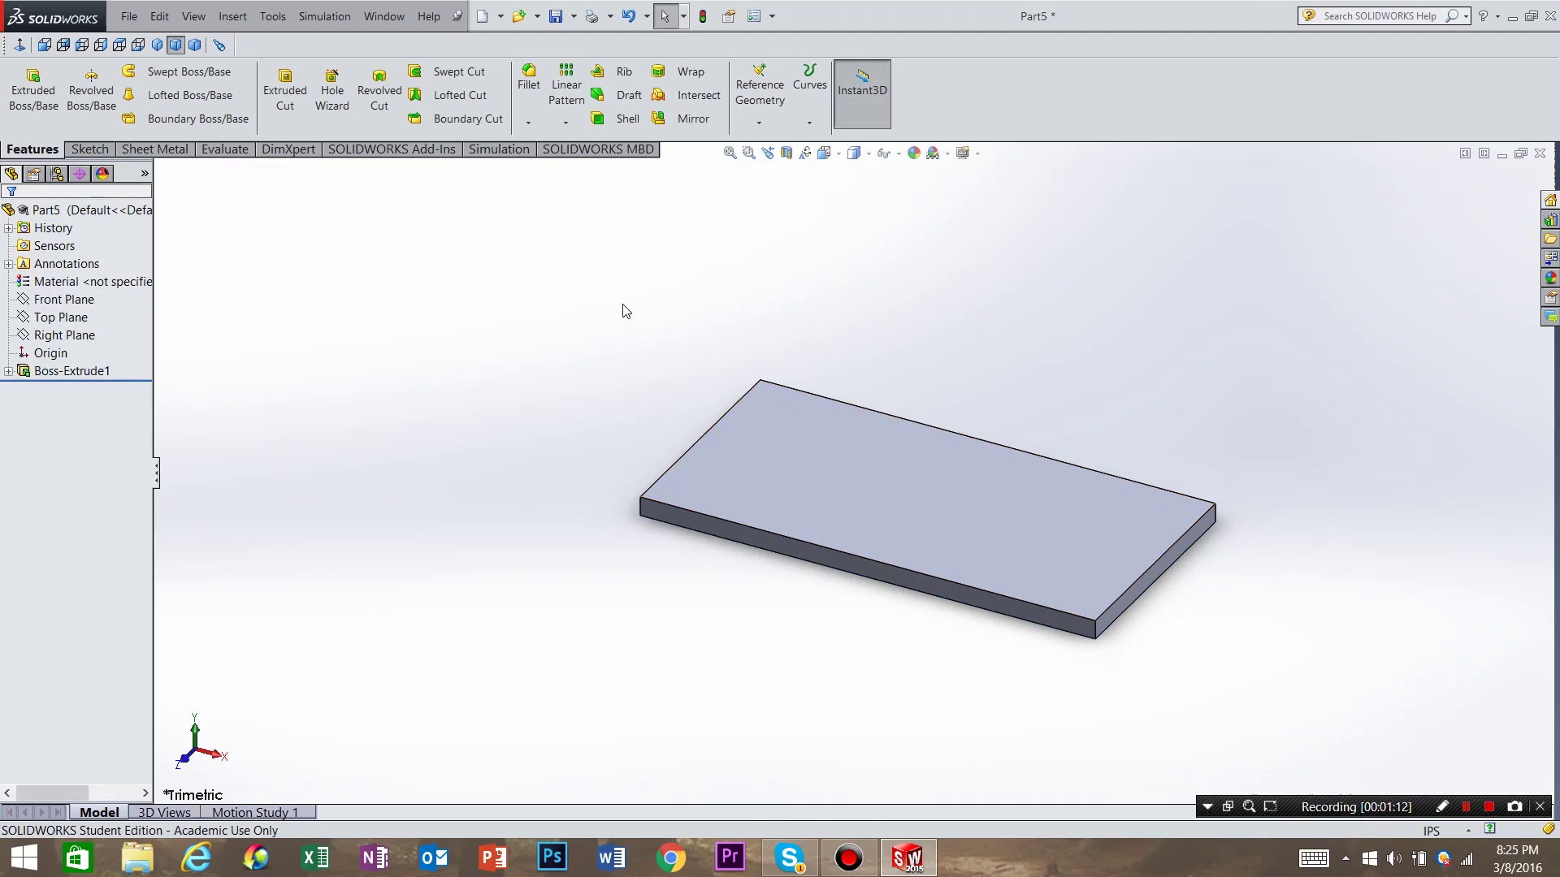
# On the plate's top face, sketch a narrow rectangle along the 3 in end
pyautogui.click(88, 150)
pyautogui.click(25, 85)
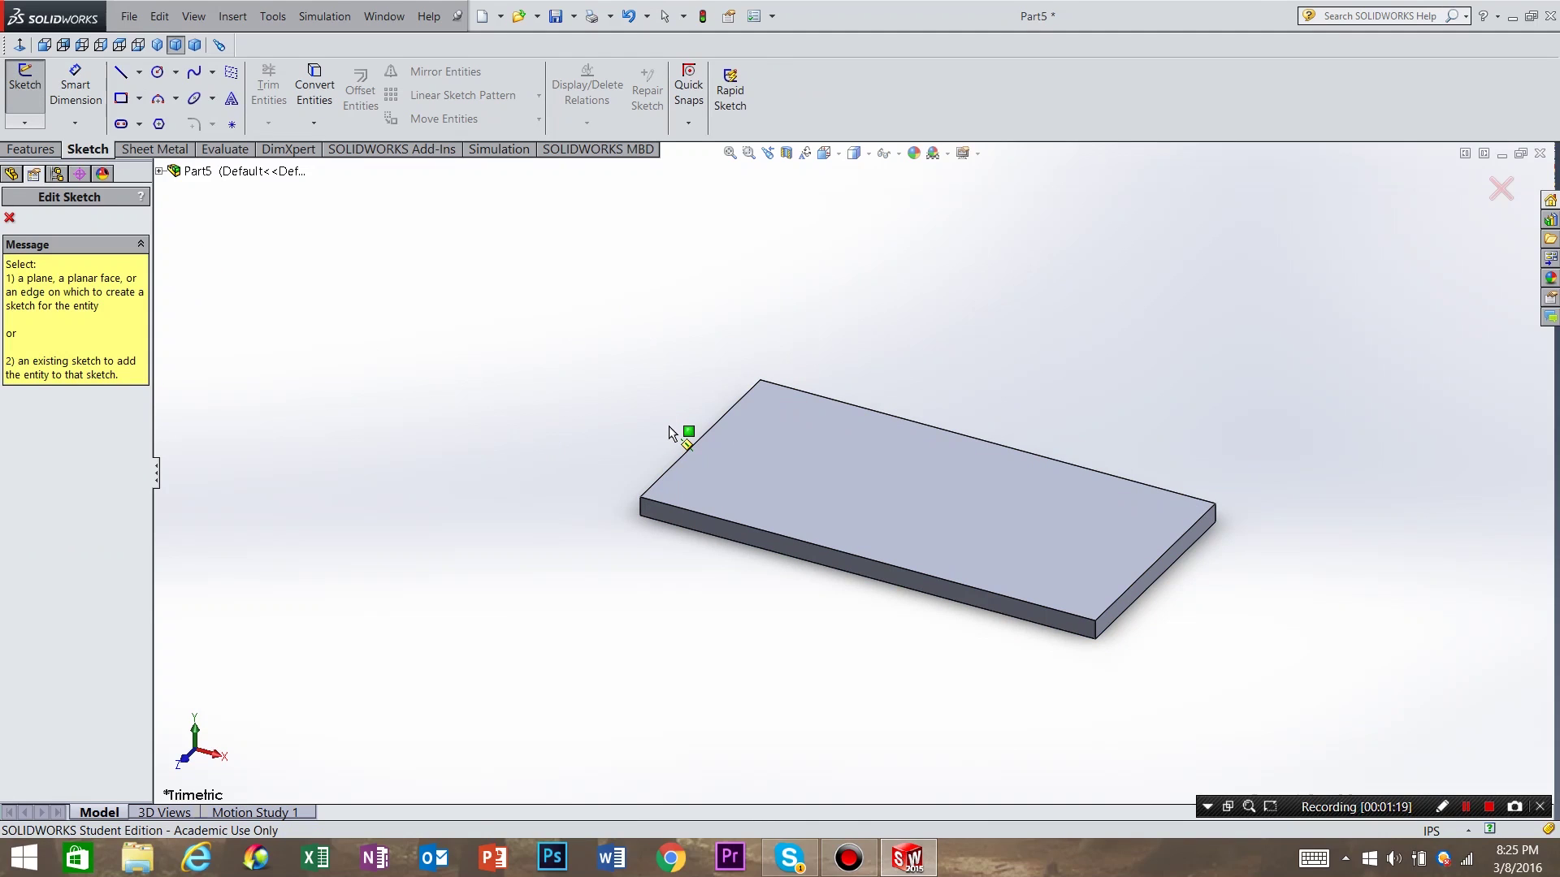
pyautogui.click(774, 474)
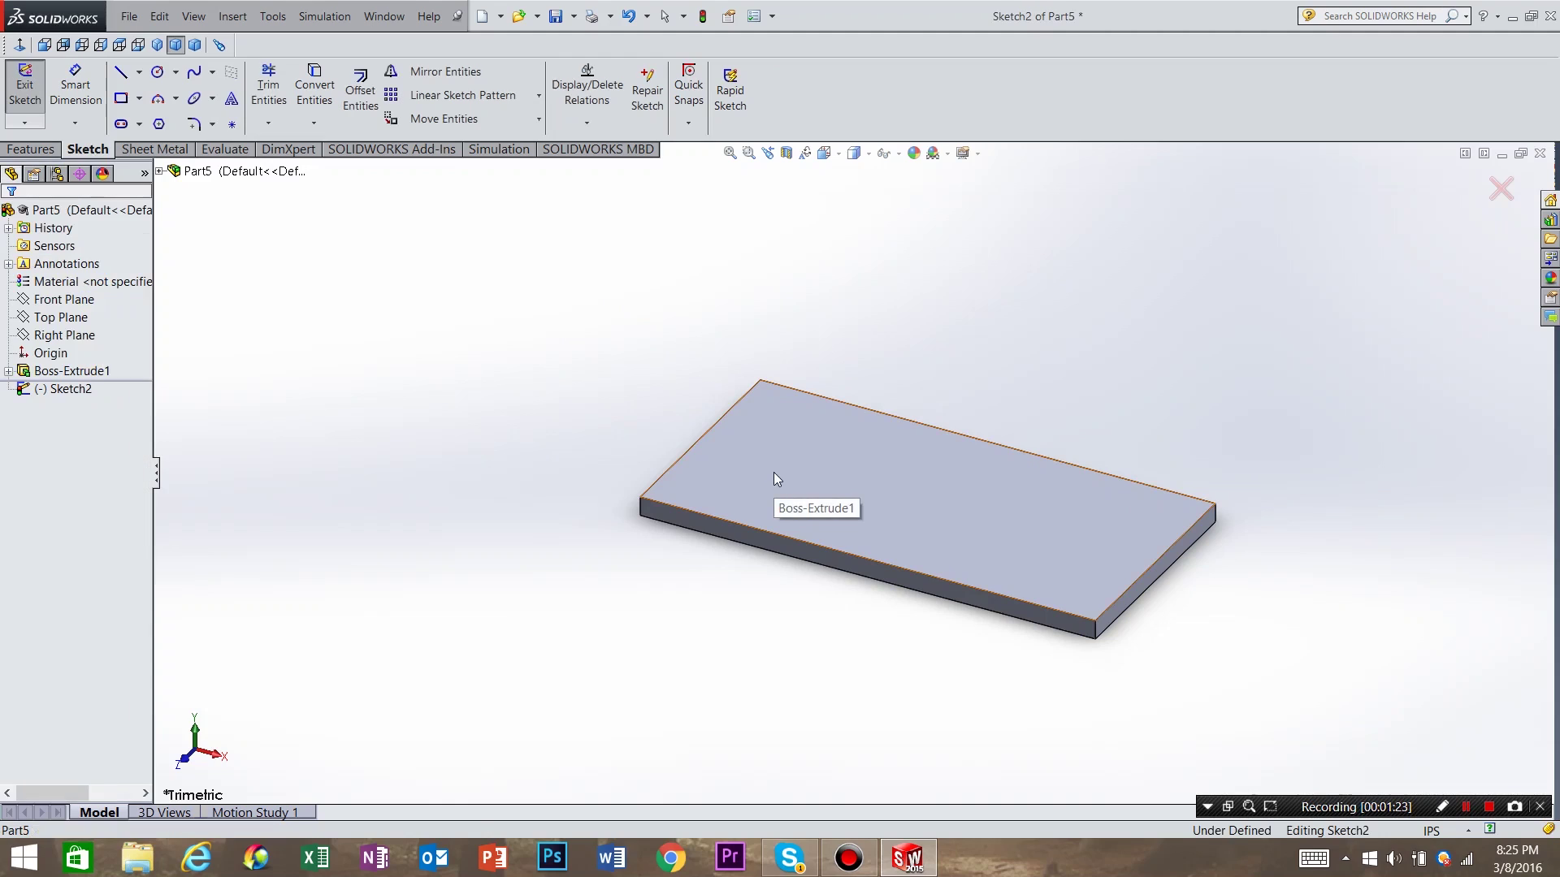
pyautogui.click(123, 101)
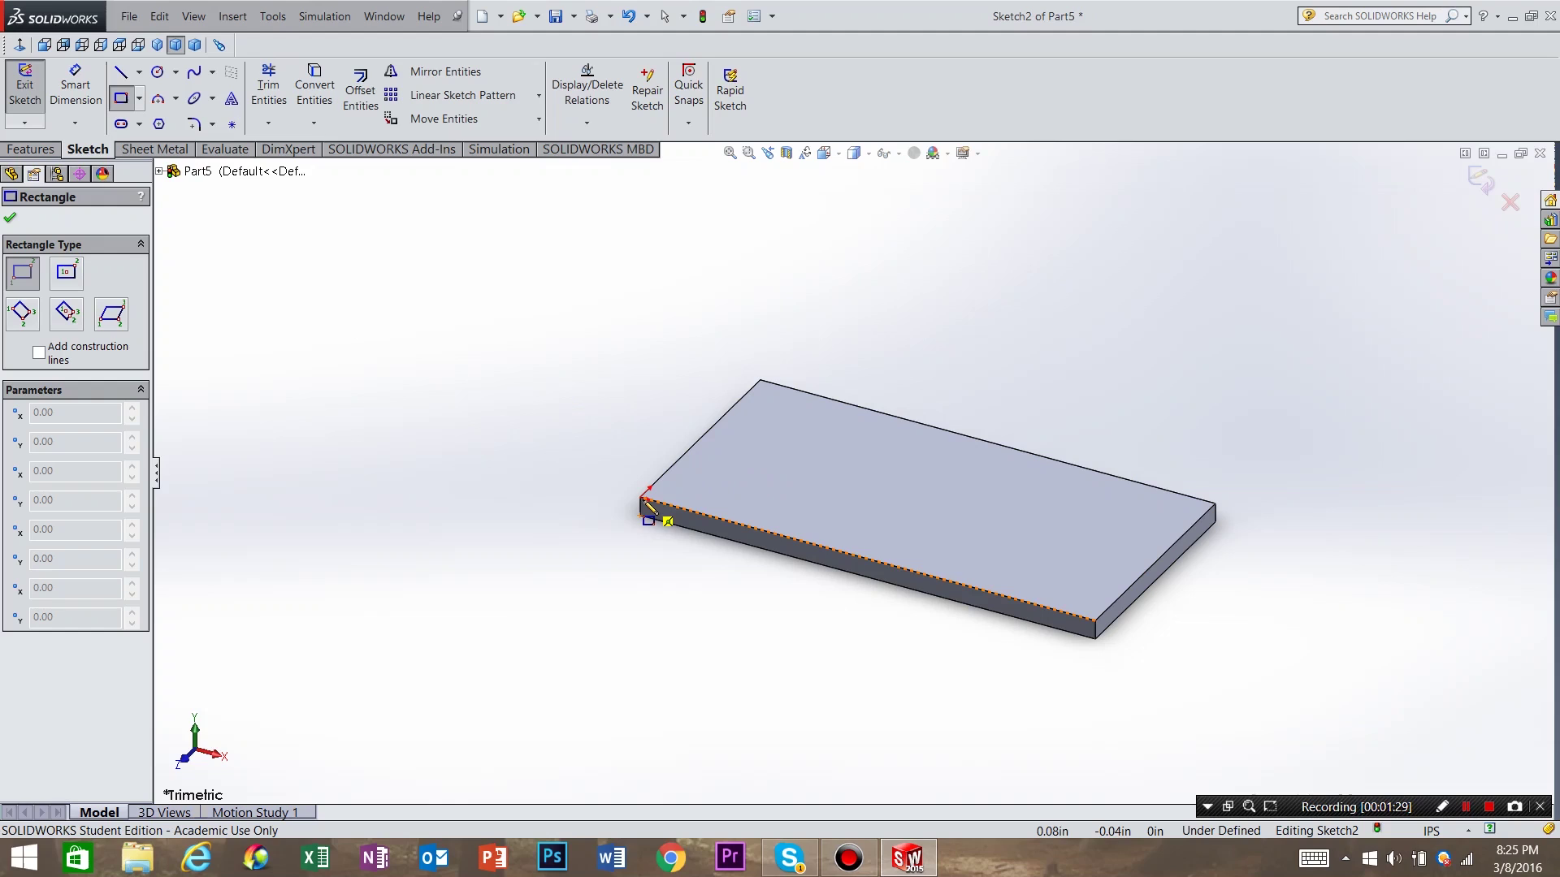
pyautogui.moveTo(643, 497)
pyautogui.mouseDown()
pyautogui.moveTo(854, 388)
pyautogui.moveTo(821, 406)
pyautogui.moveTo(794, 390)
pyautogui.mouseUp()
pyautogui.click(11, 219)
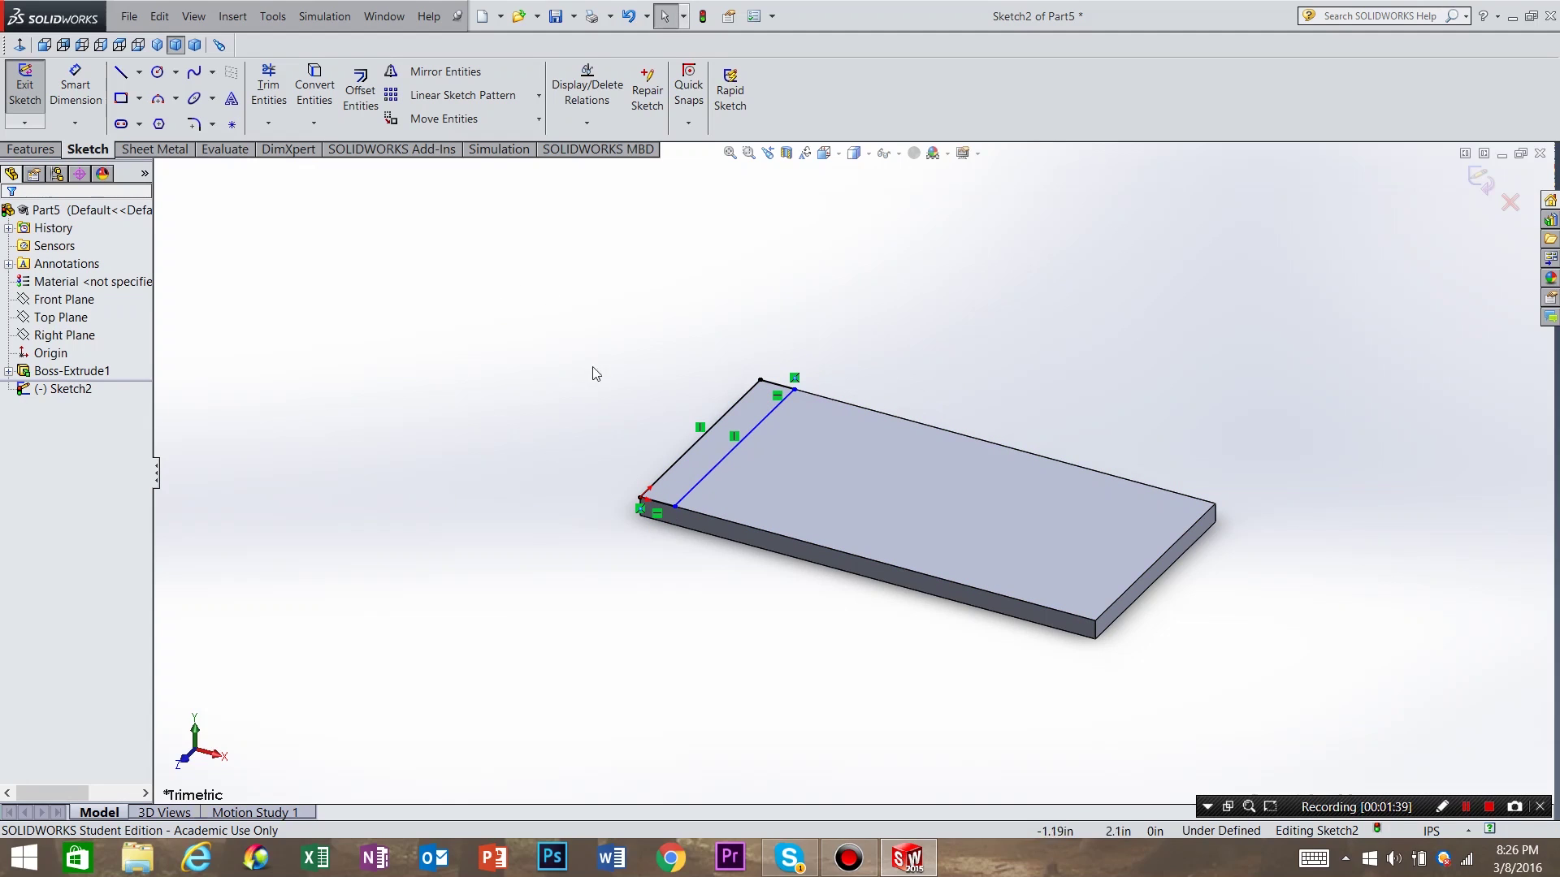
# Dimension the strip's short edge to 0.25 in, fully defining Sketch2
pyautogui.click(76, 86)
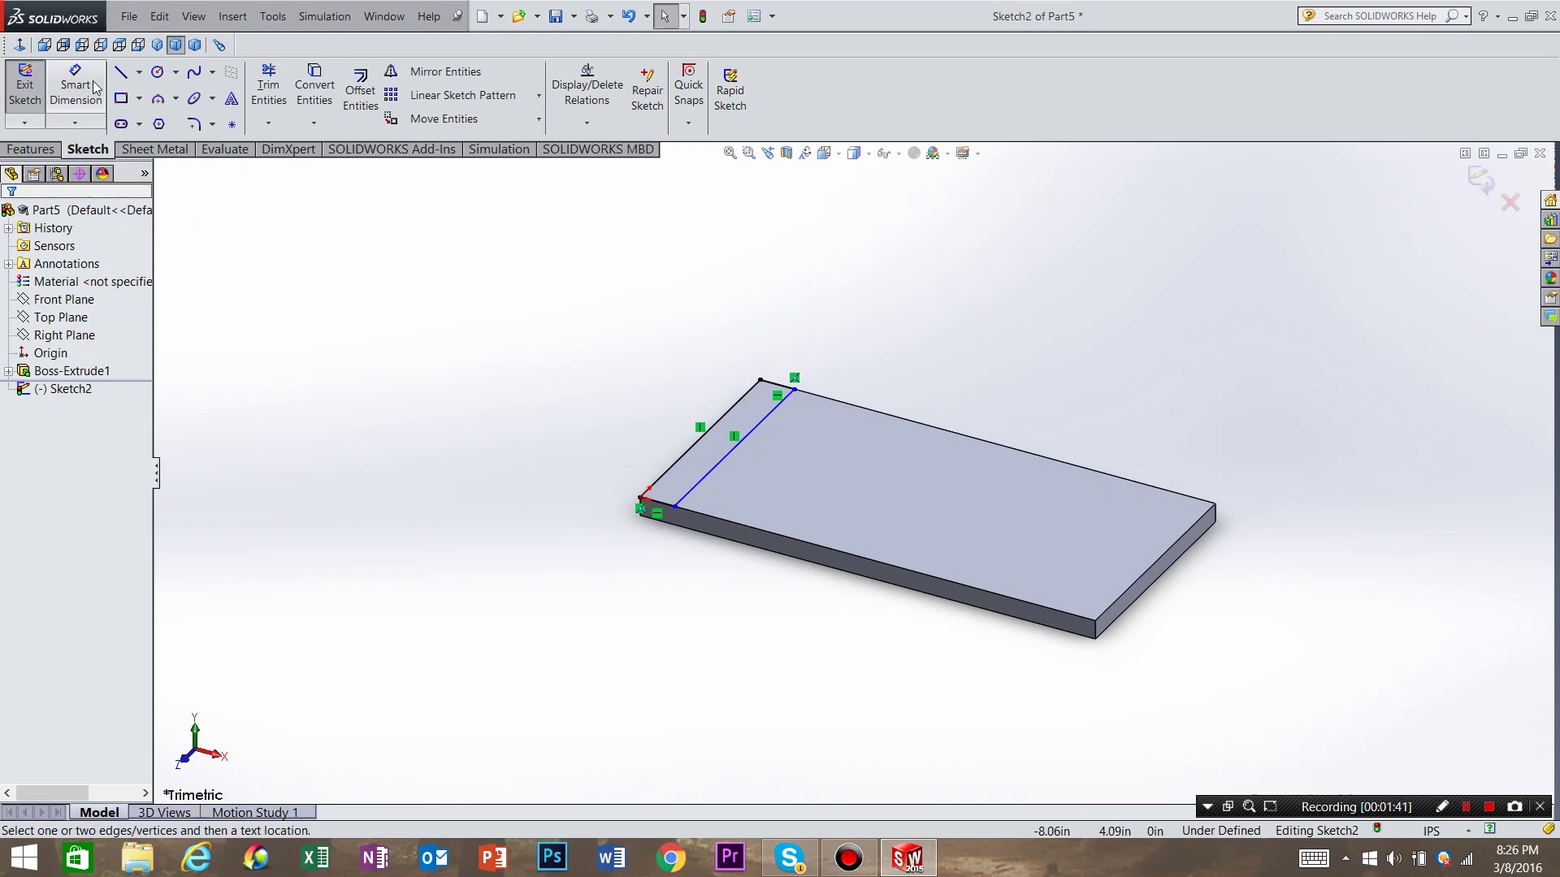
pyautogui.click(662, 508)
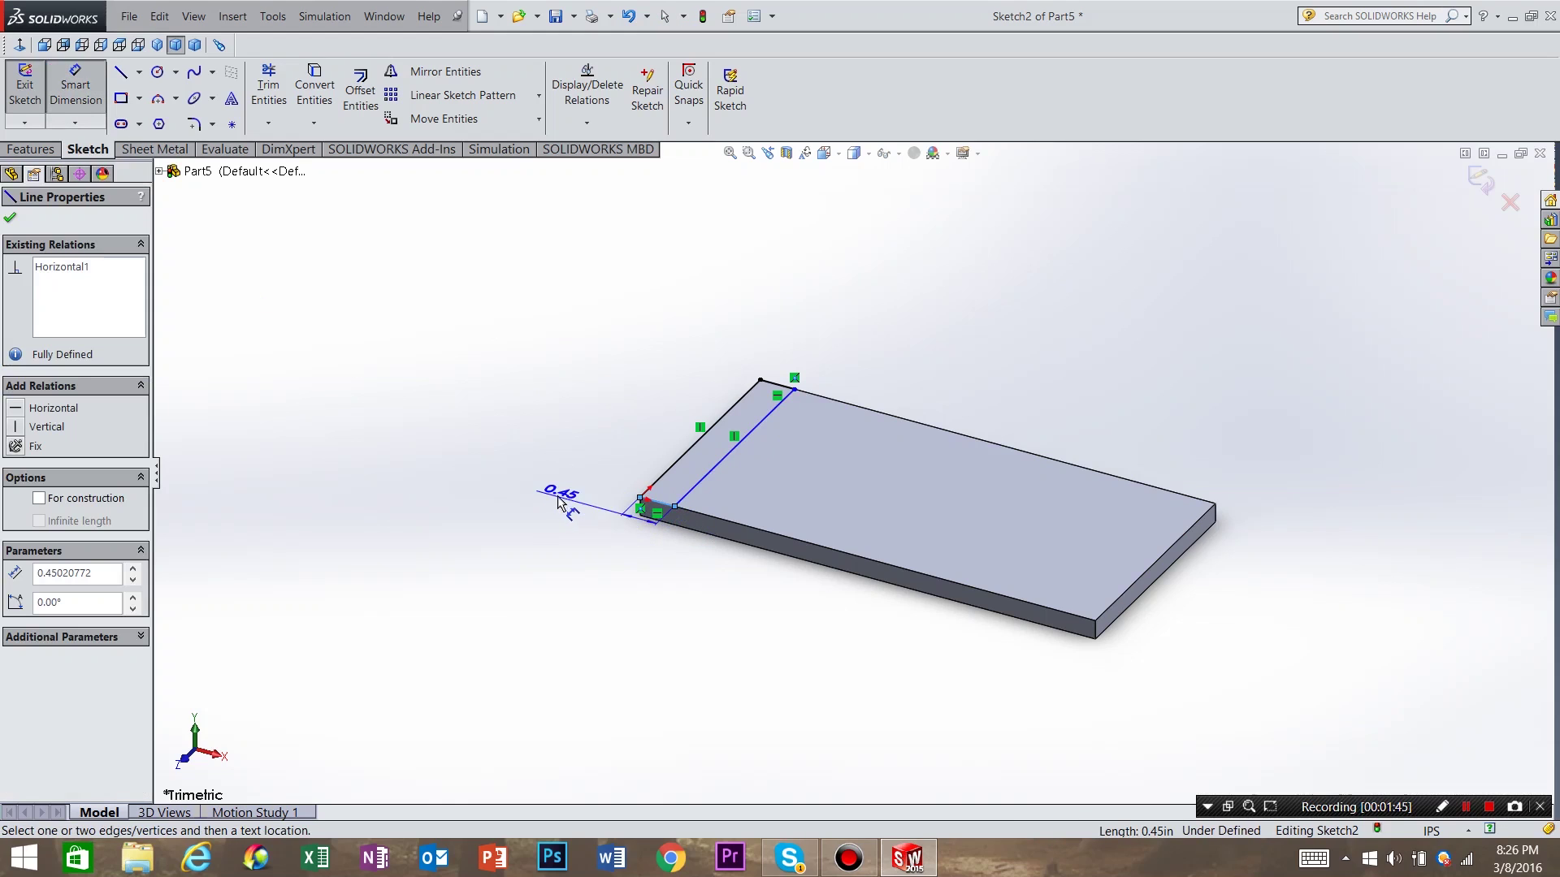
pyautogui.click(543, 520)
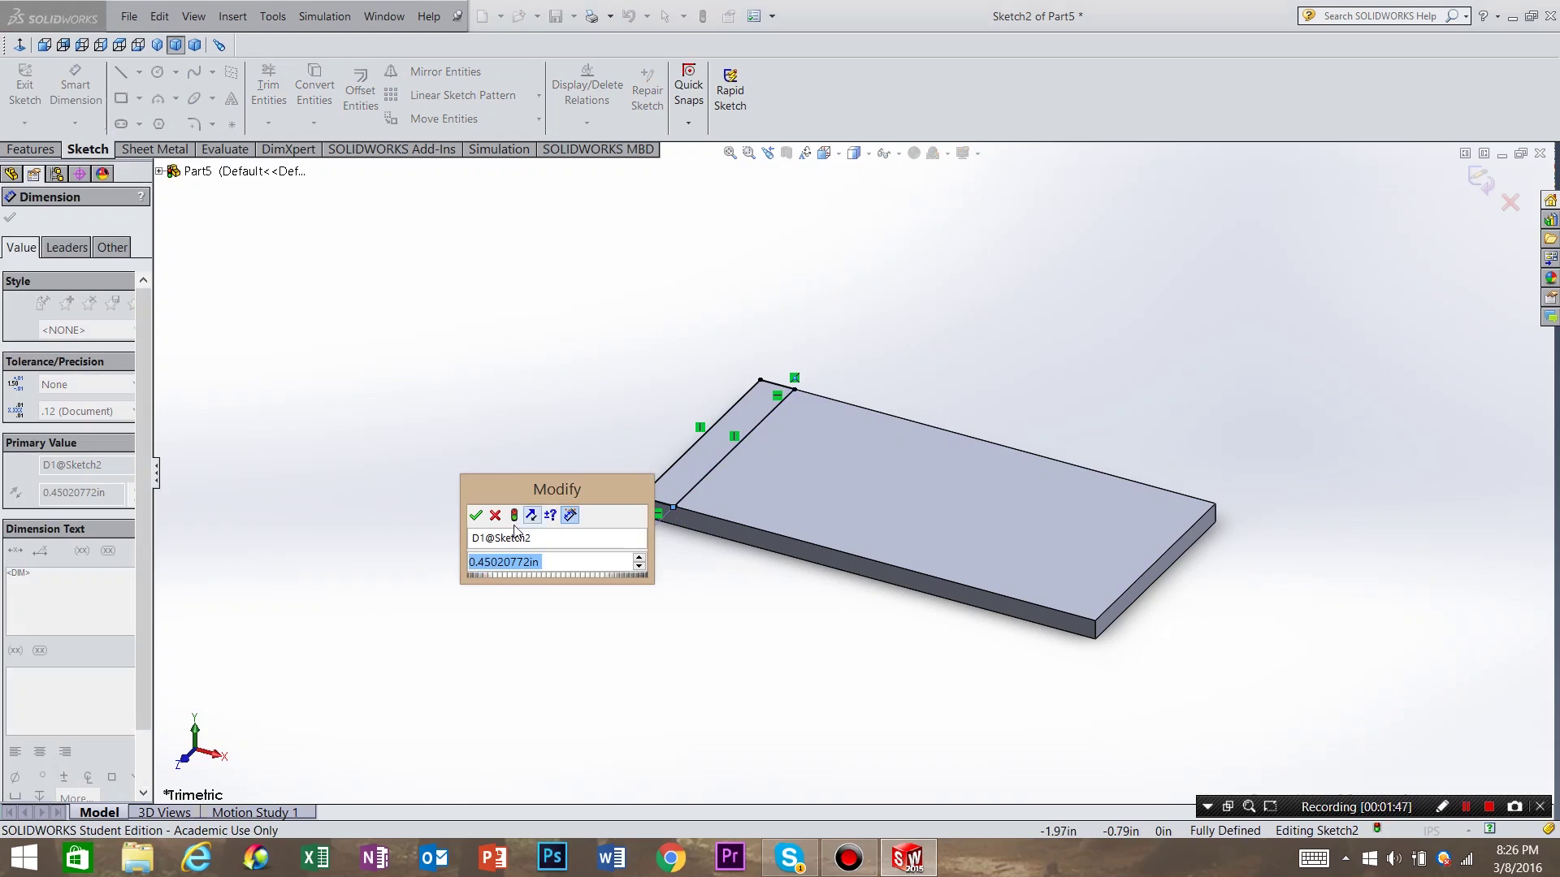
pyautogui.write('0.25')
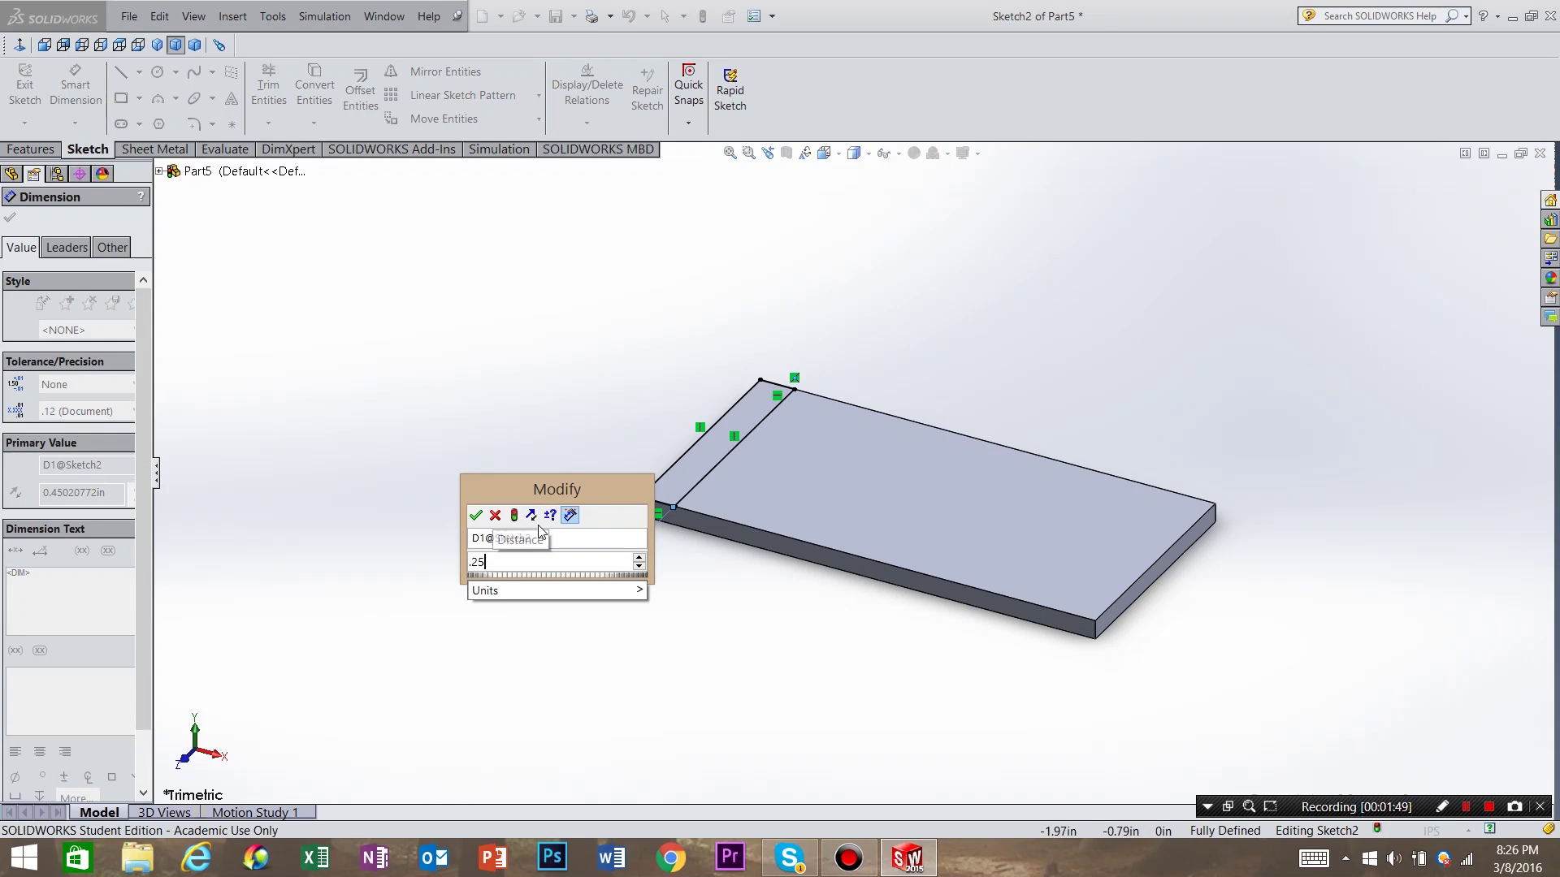
pyautogui.press('Return')
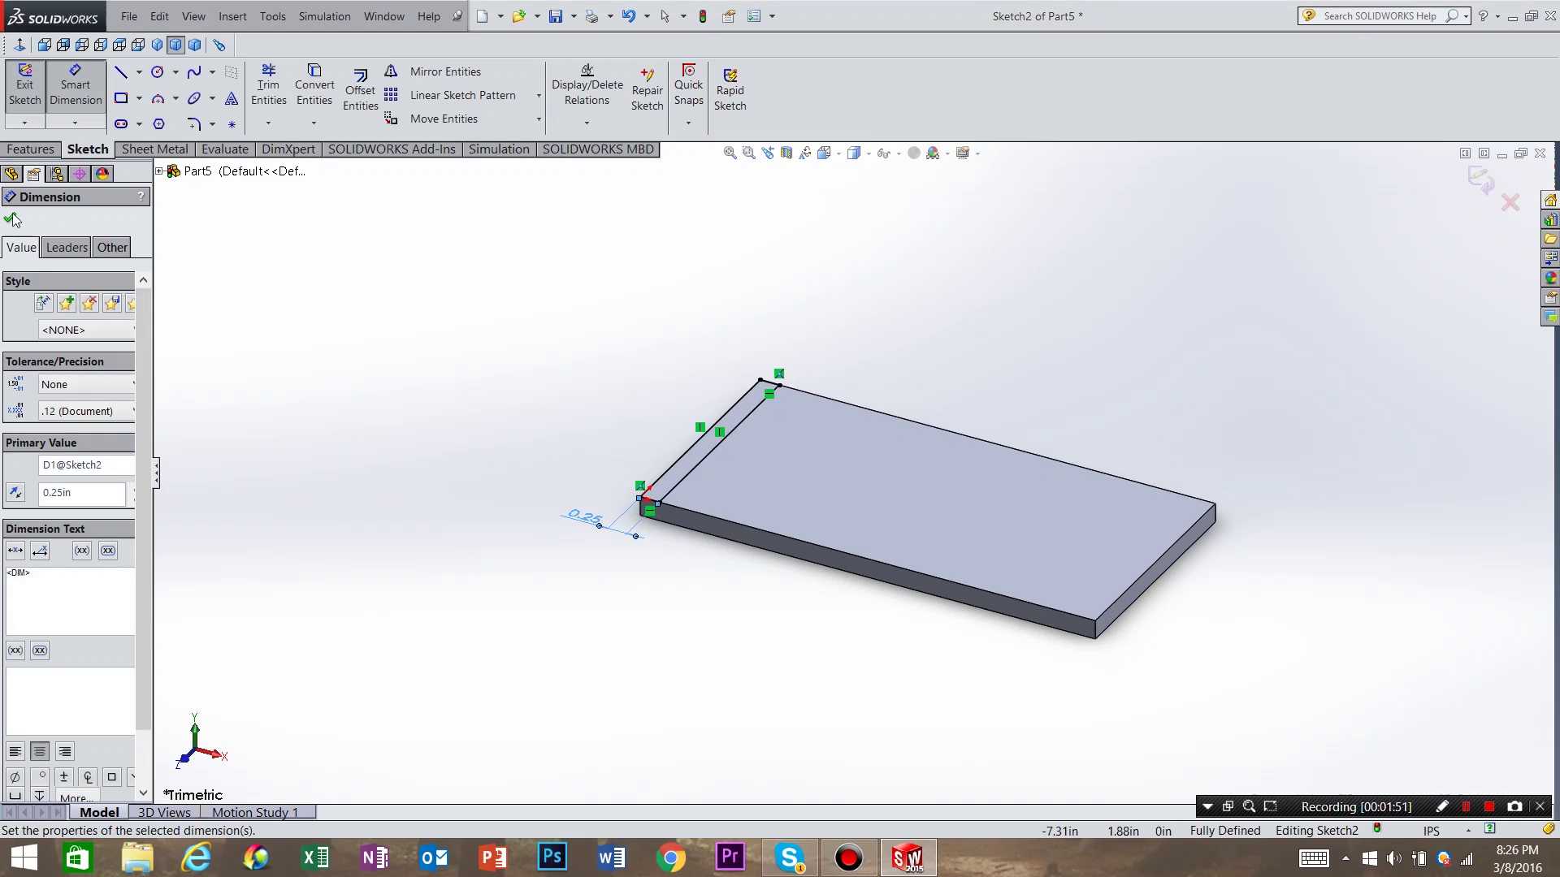
pyautogui.click(10, 220)
# Extrude the 0.25 in strip 3 in upward into an upright wall
pyautogui.click(30, 150)
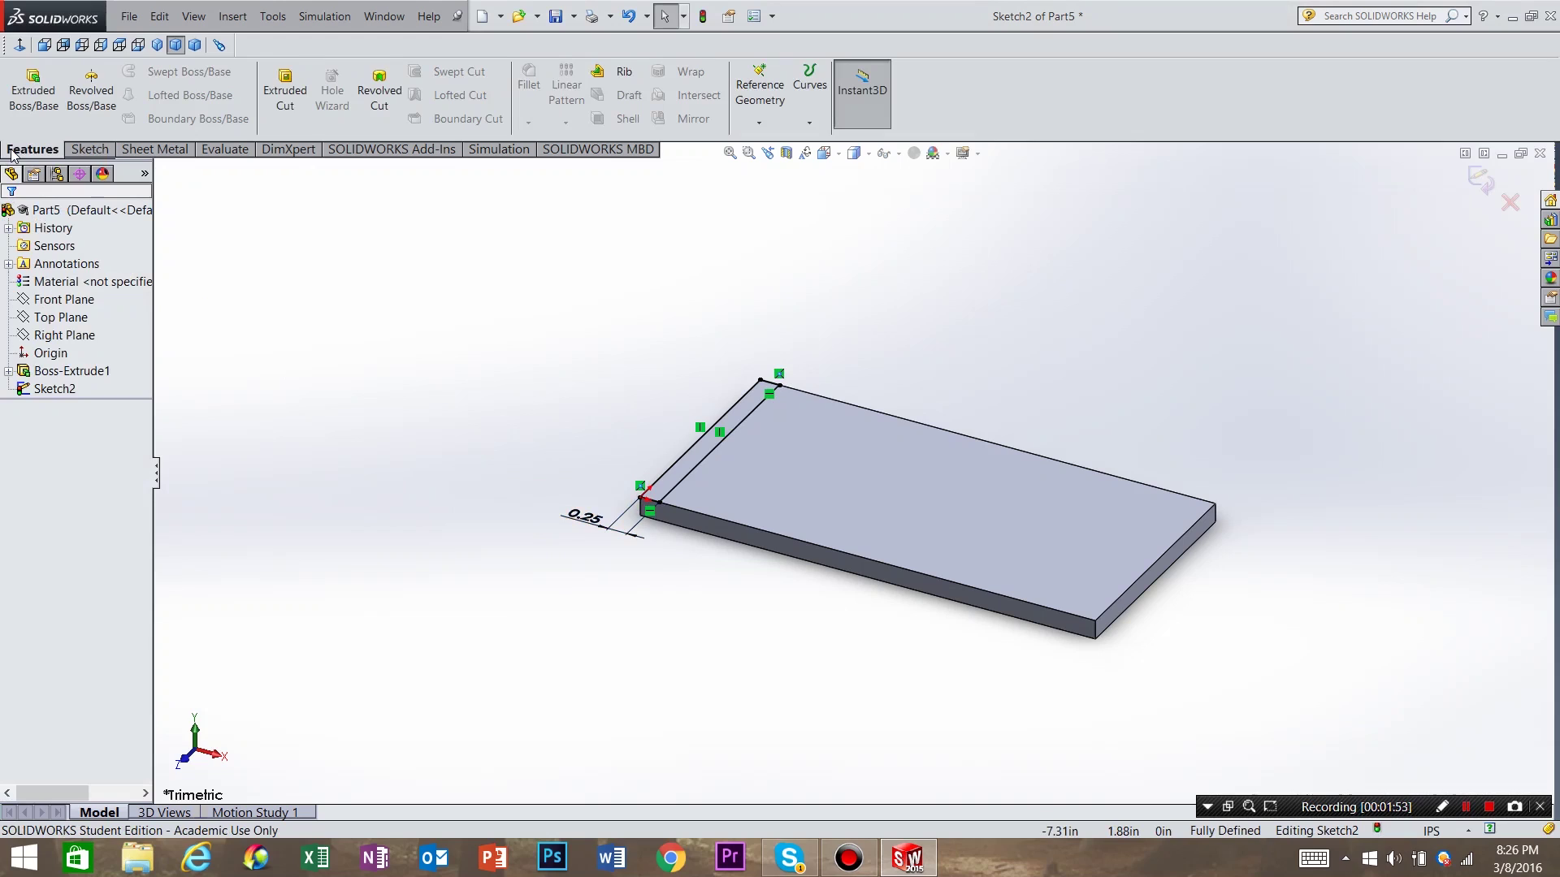
pyautogui.click(12, 103)
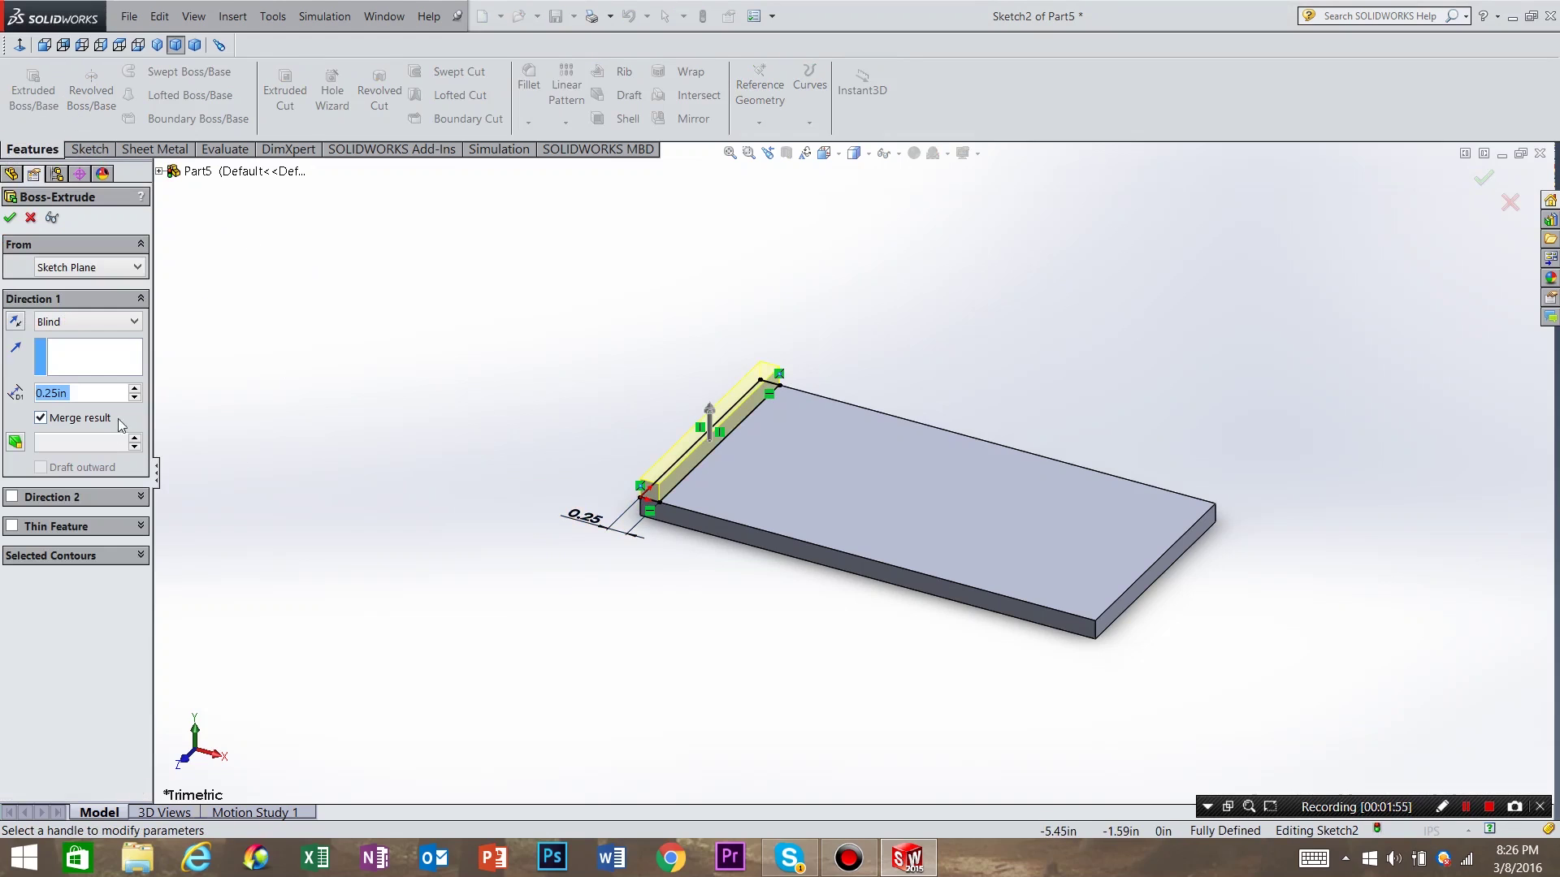
pyautogui.write('3')
pyautogui.press('Return')
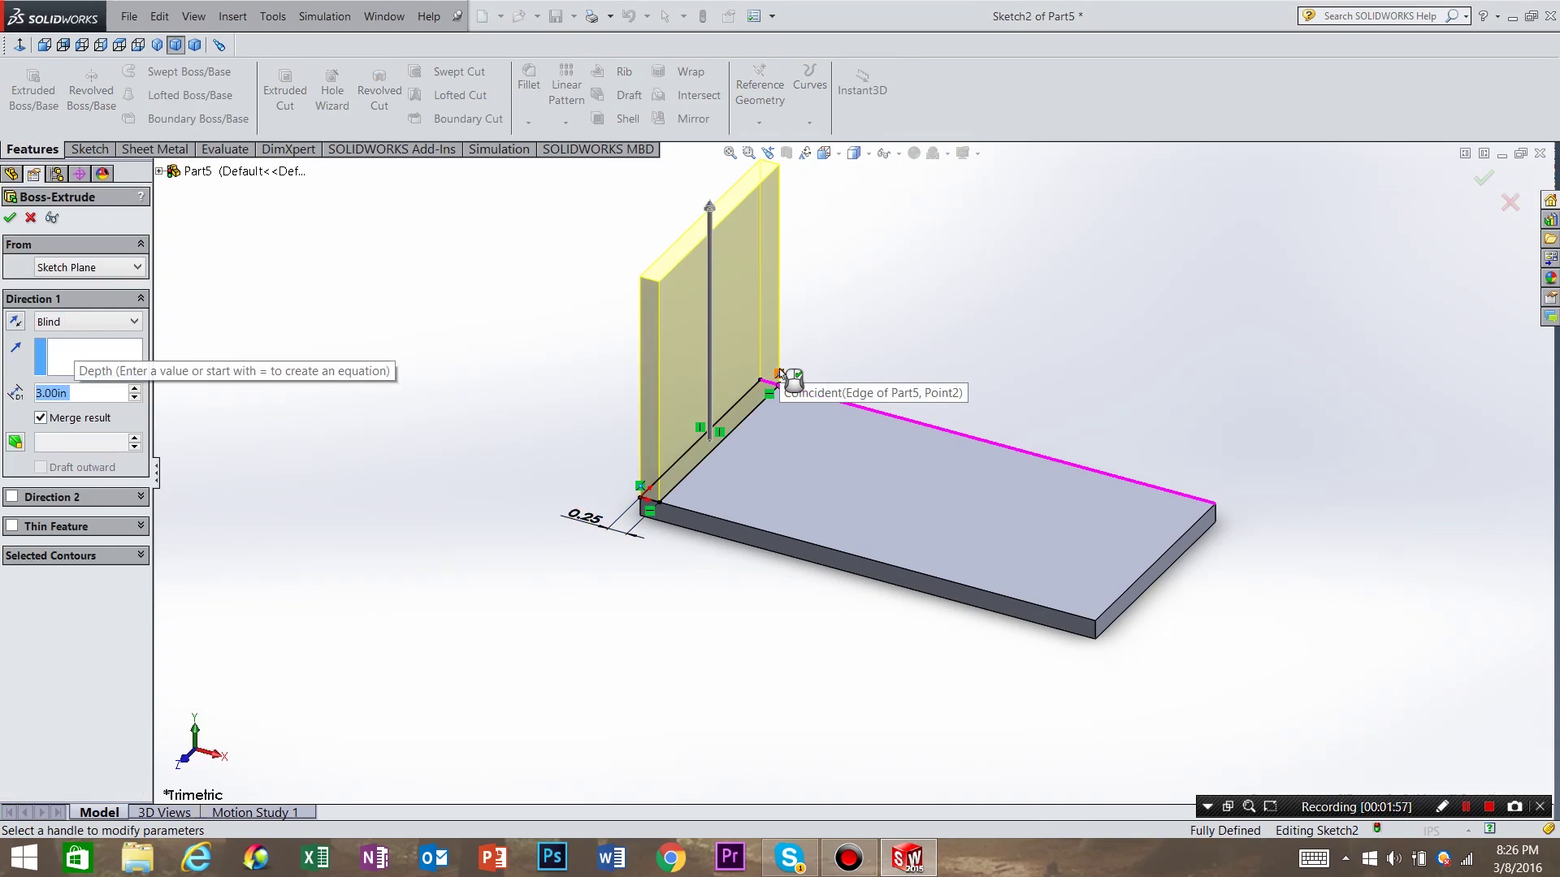
pyautogui.click(9, 218)
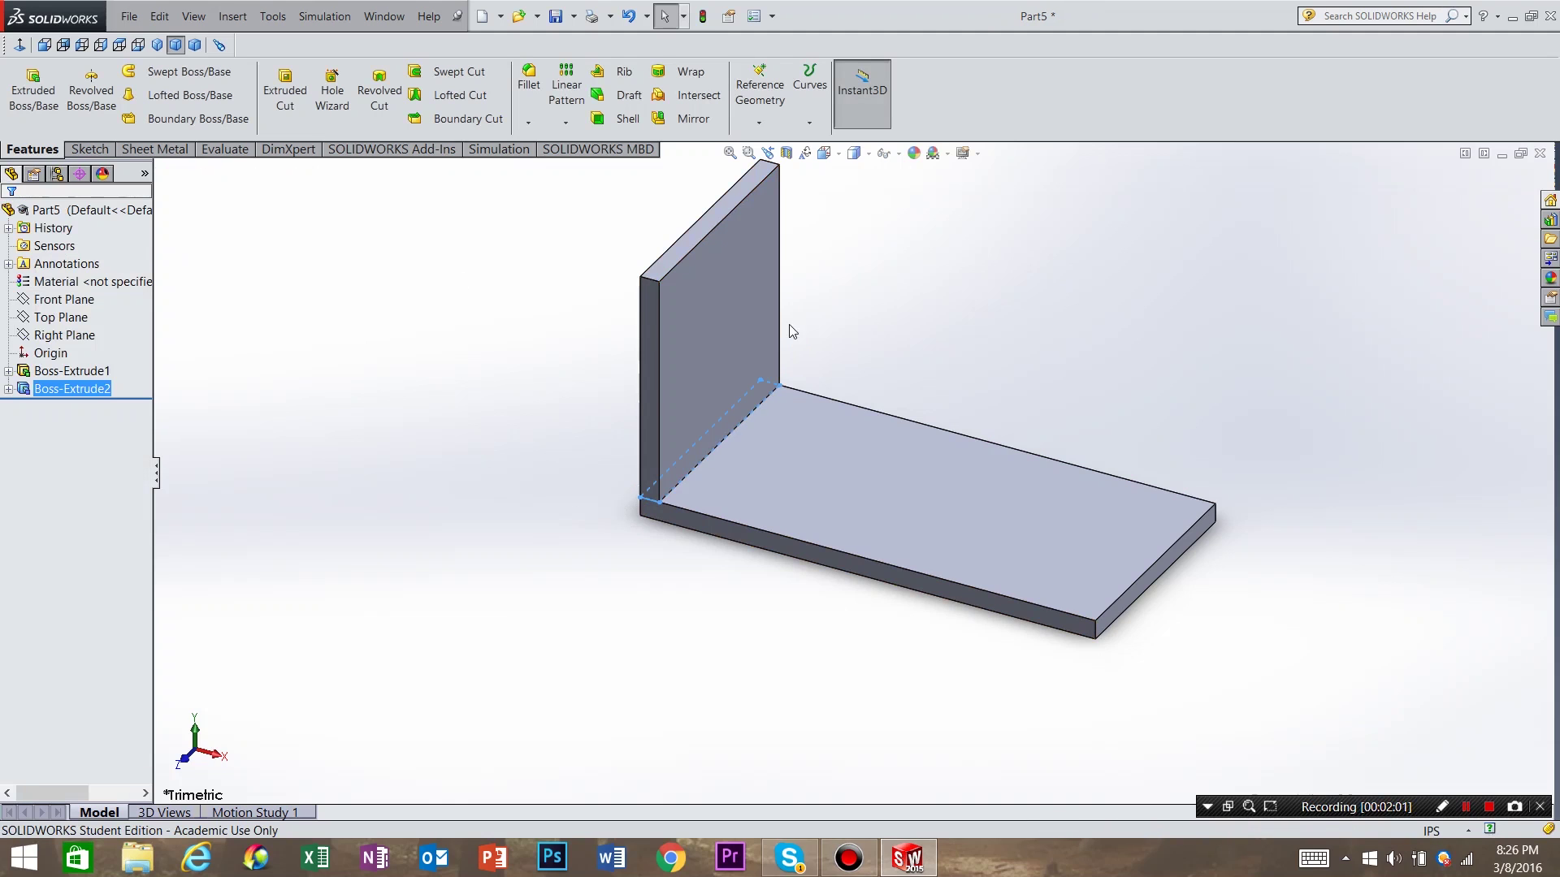
pyautogui.moveTo(792, 331); pyautogui.dragTo(890, 460, button='middle')
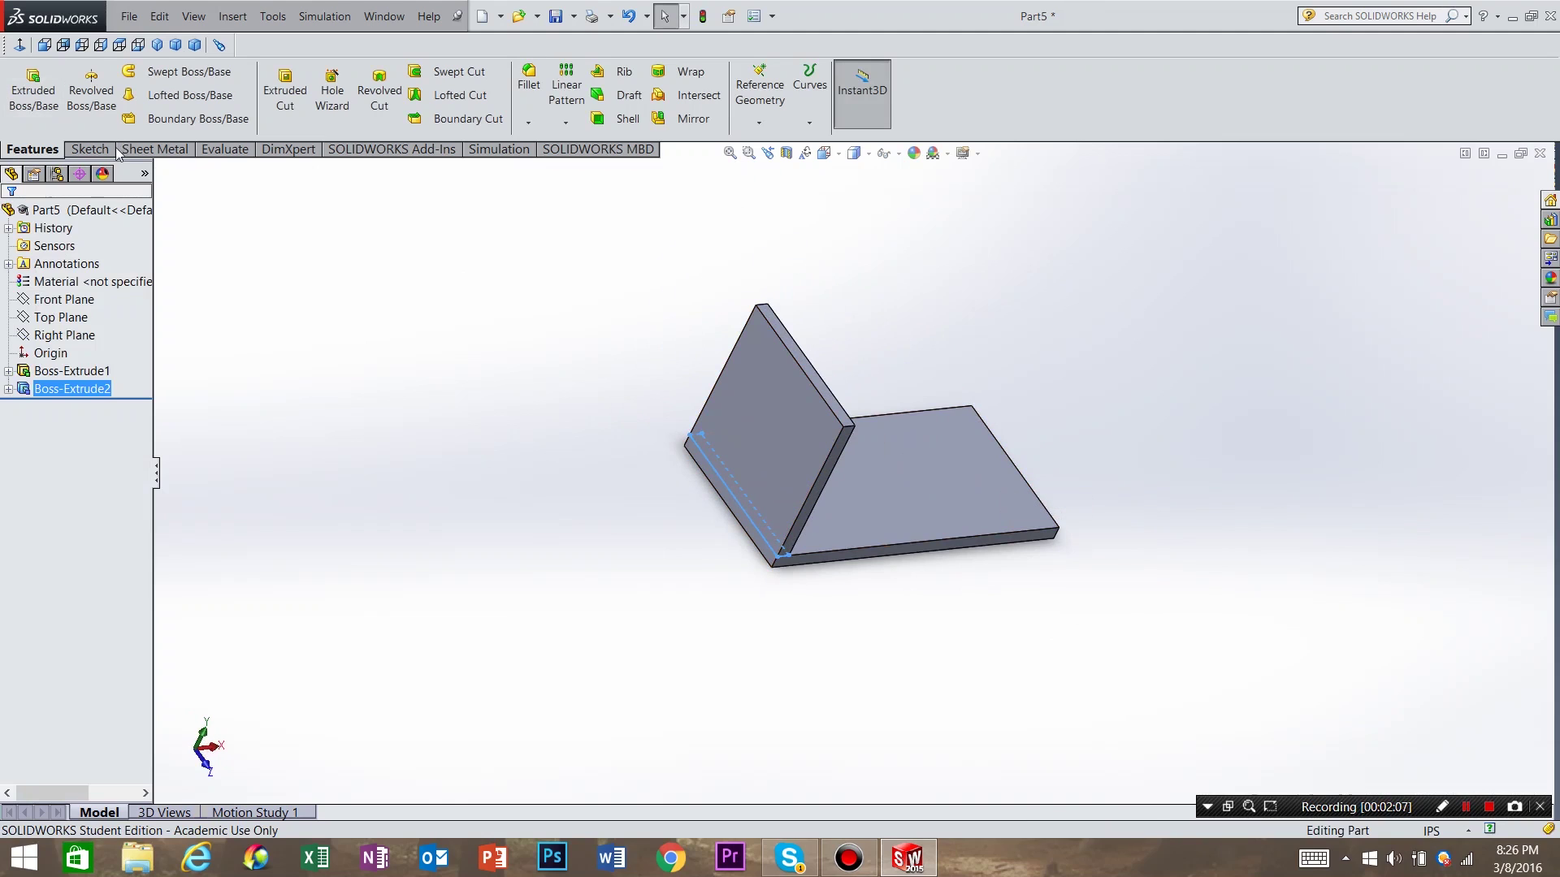
# Start a new sketch on the wall's face and view it Normal To
pyautogui.click(90, 150)
pyautogui.click(24, 81)
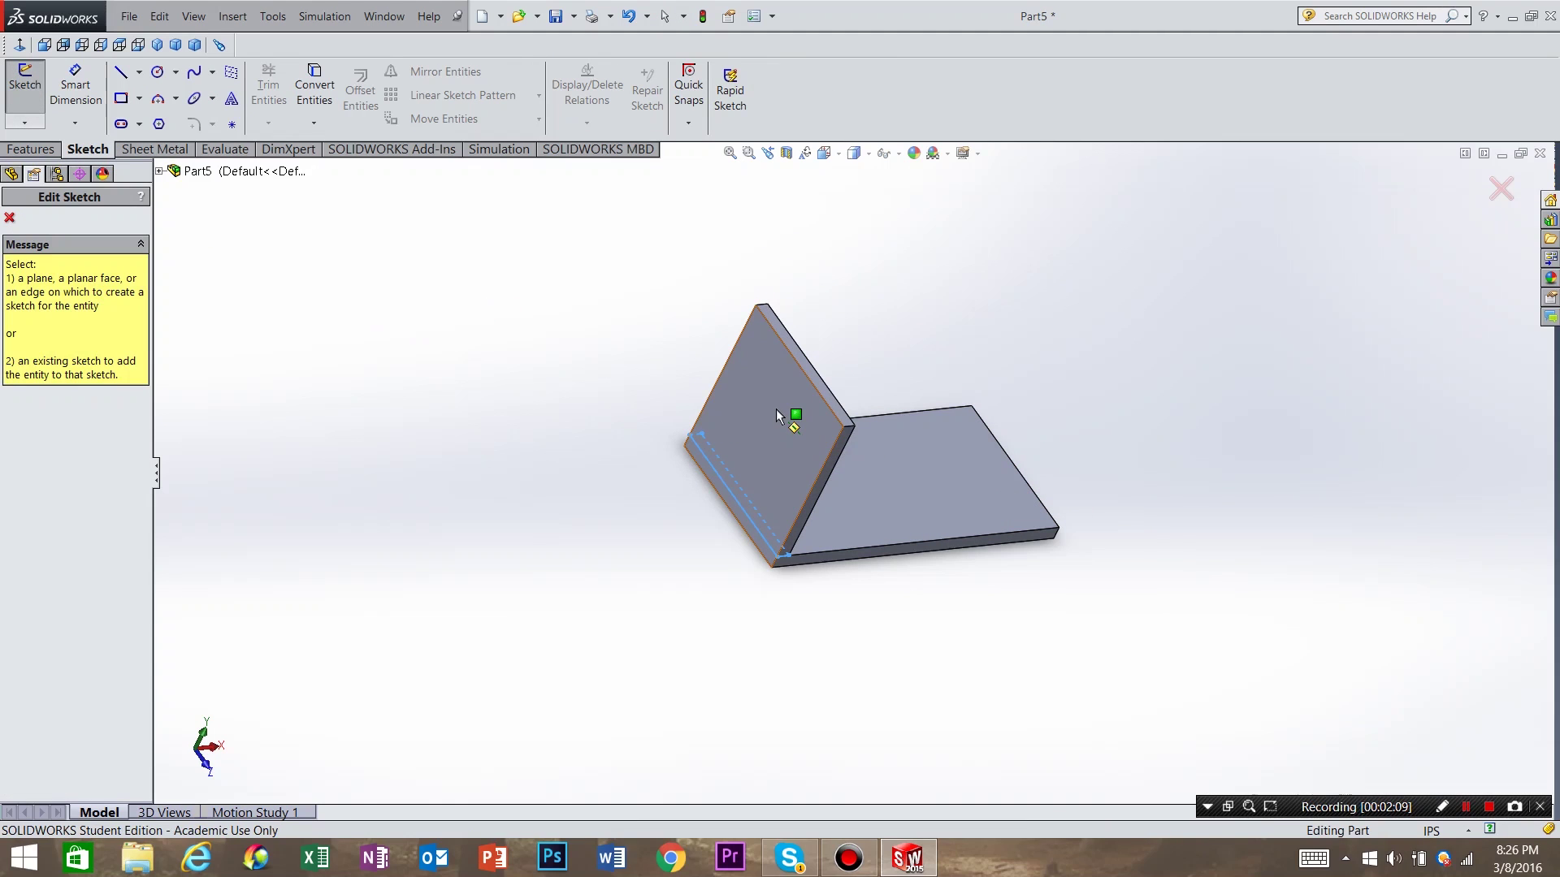
pyautogui.click(776, 408)
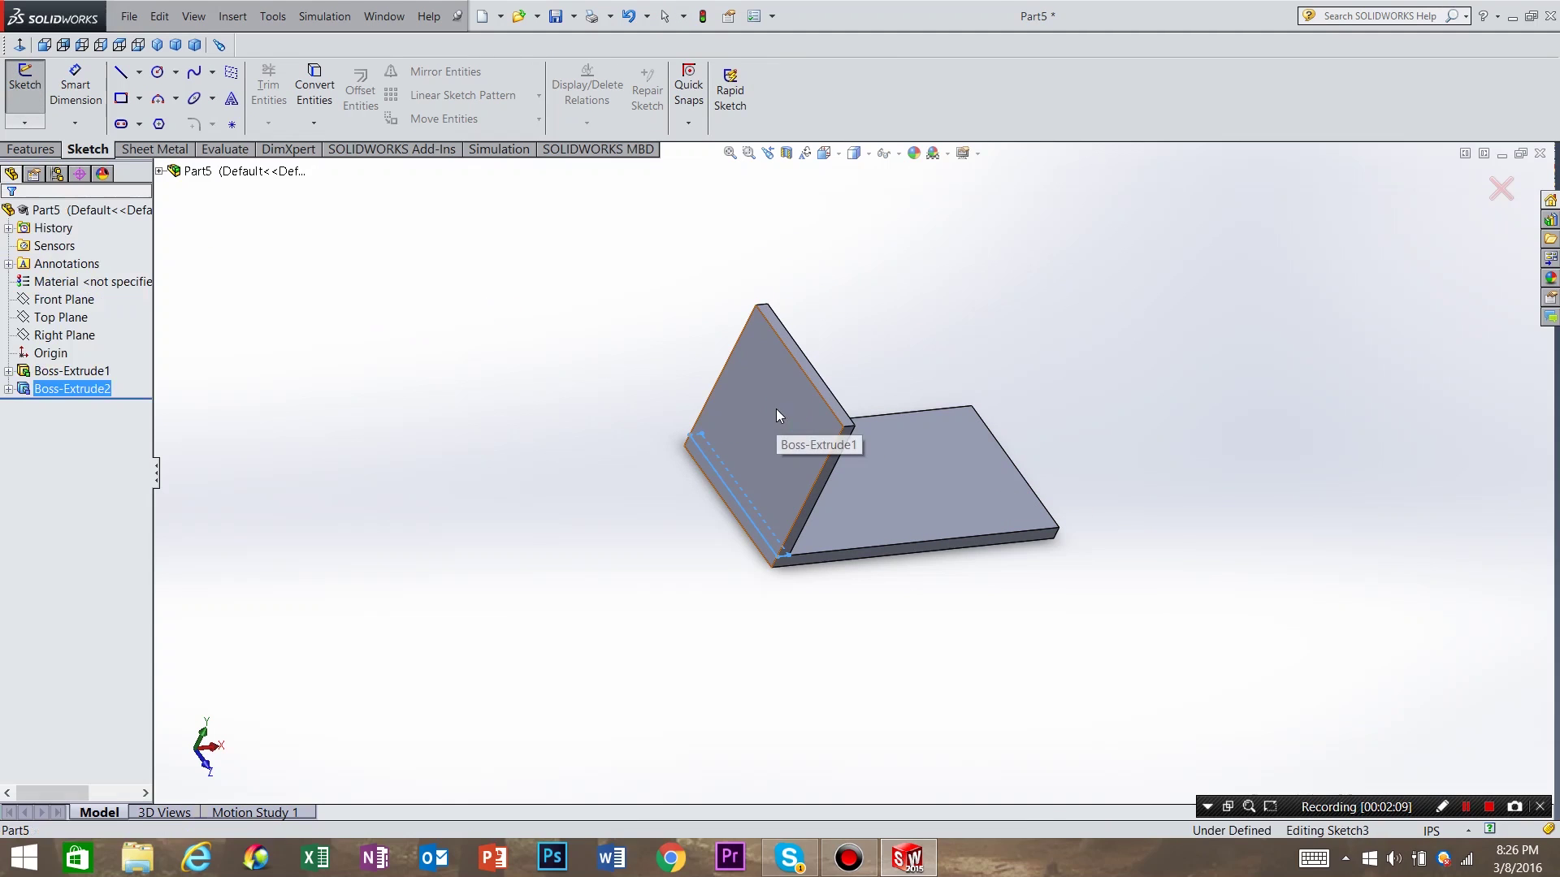
pyautogui.click(826, 154)
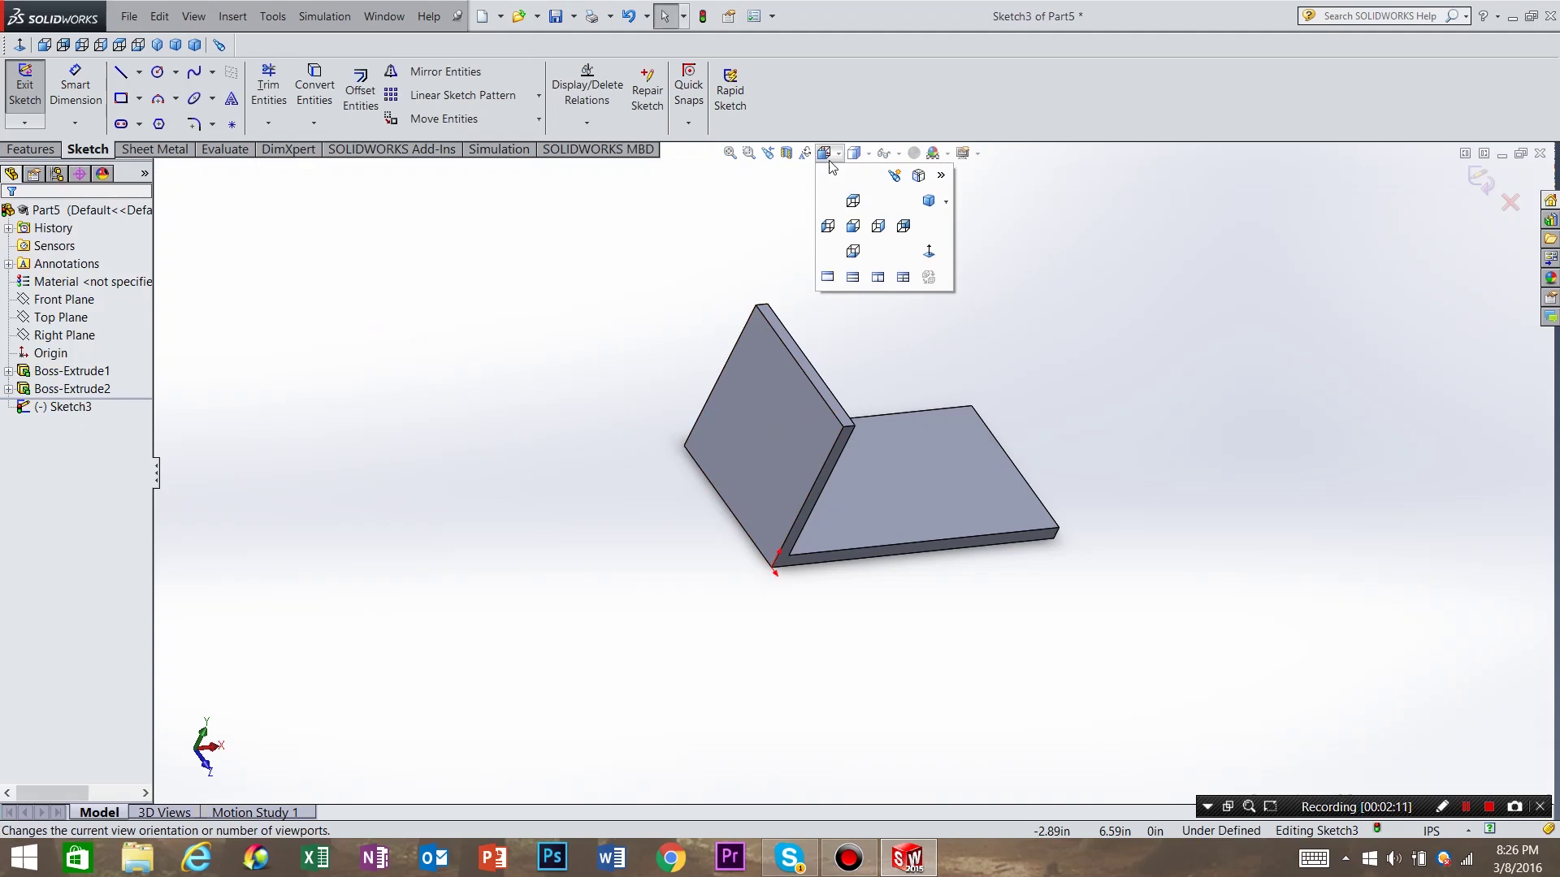
pyautogui.click(936, 256)
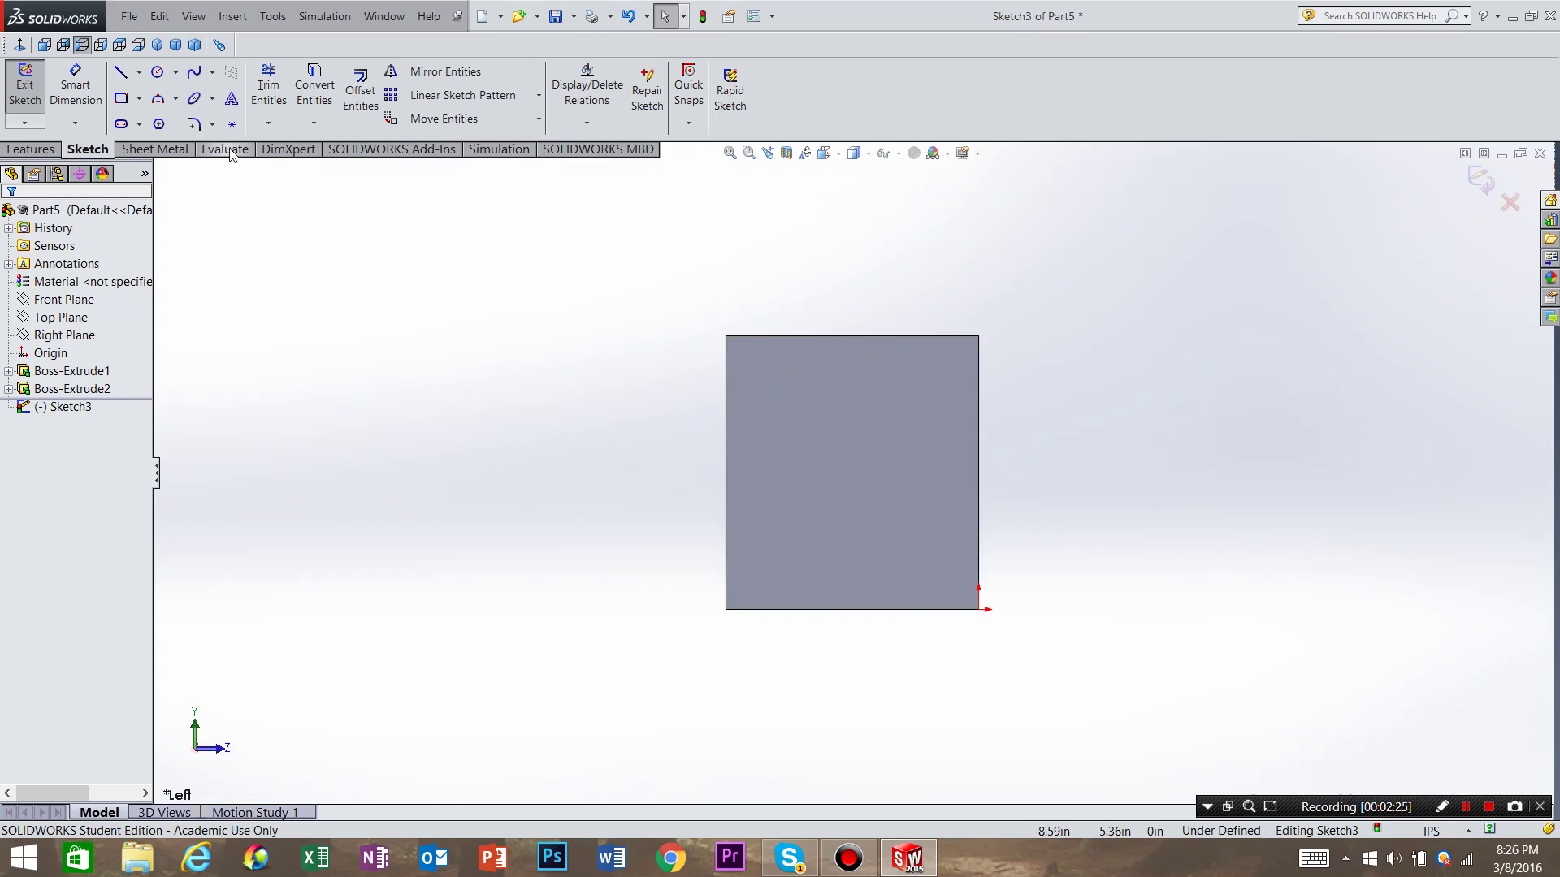
# Draw a 1.5 in radius circle centred on the wall's top edge
pyautogui.click(157, 72)
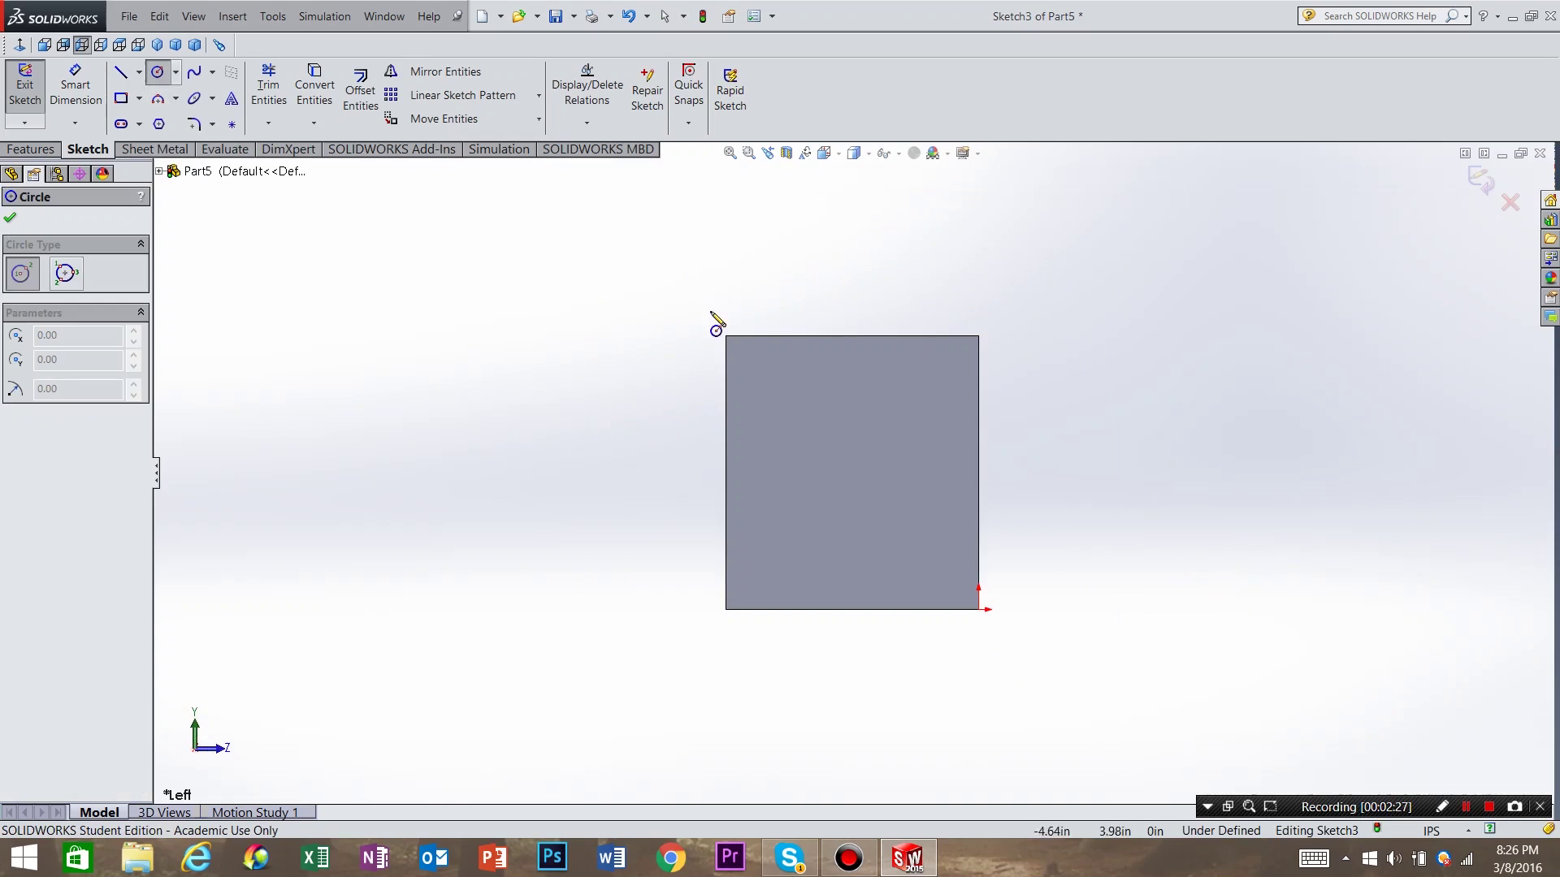
pyautogui.click(852, 335)
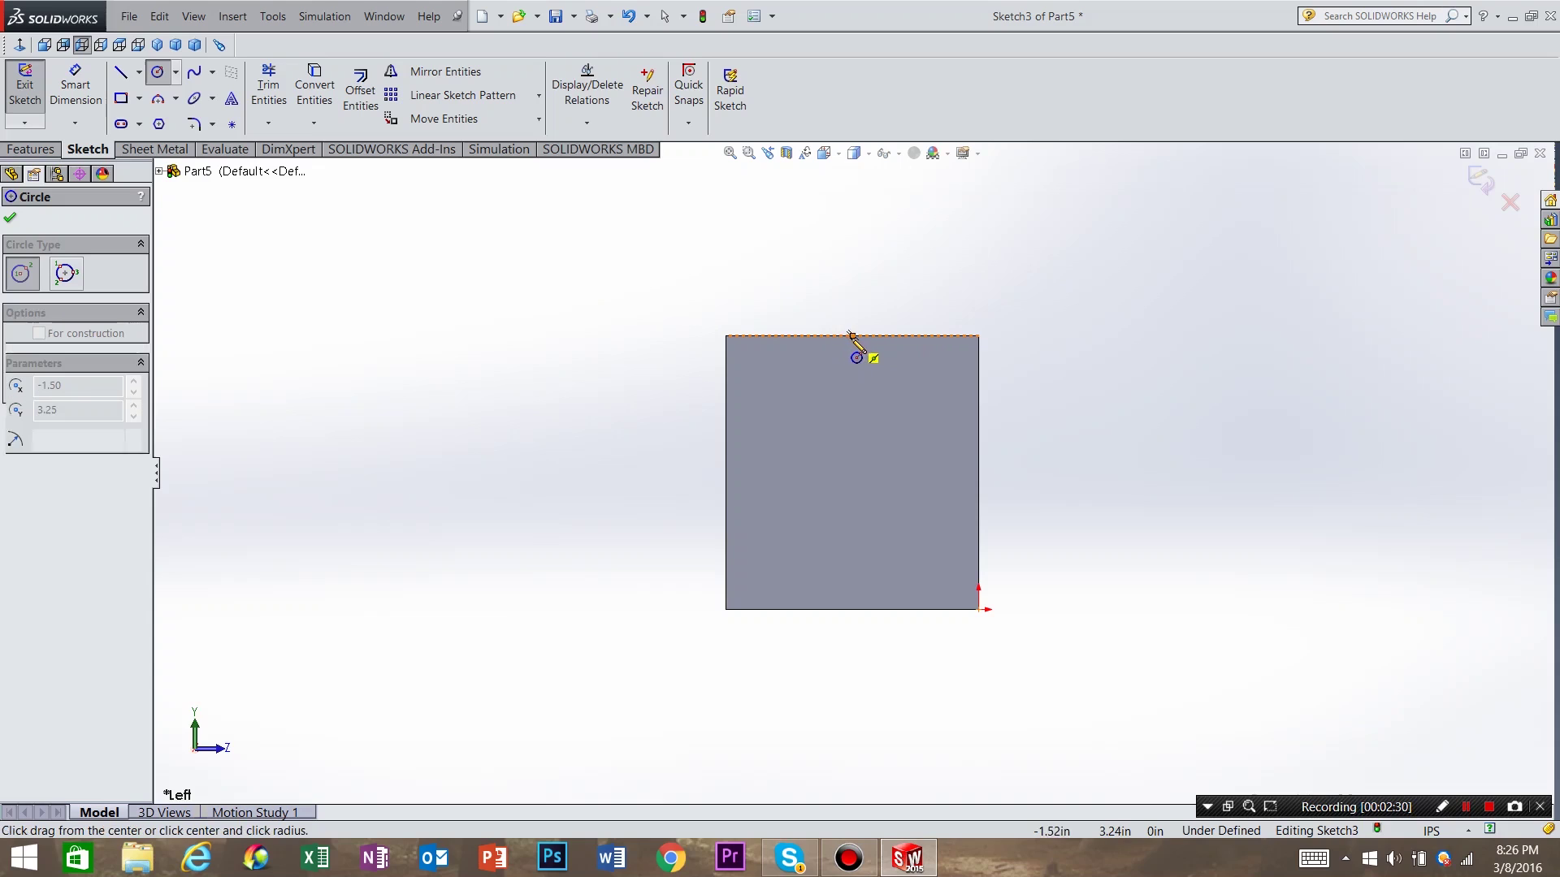
pyautogui.click(726, 337)
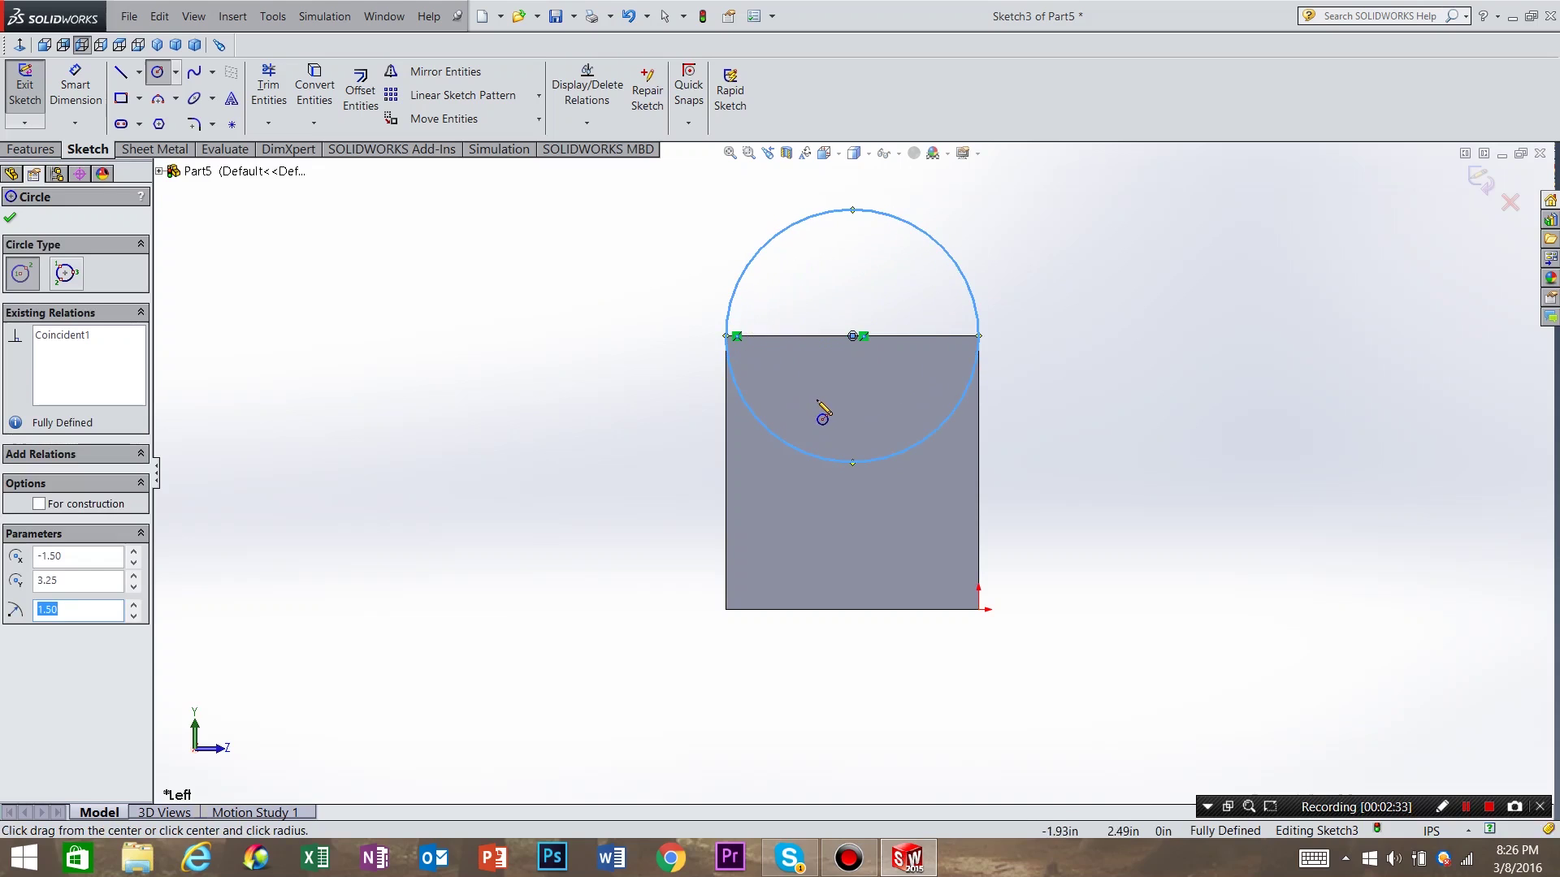
pyautogui.press('Escape')
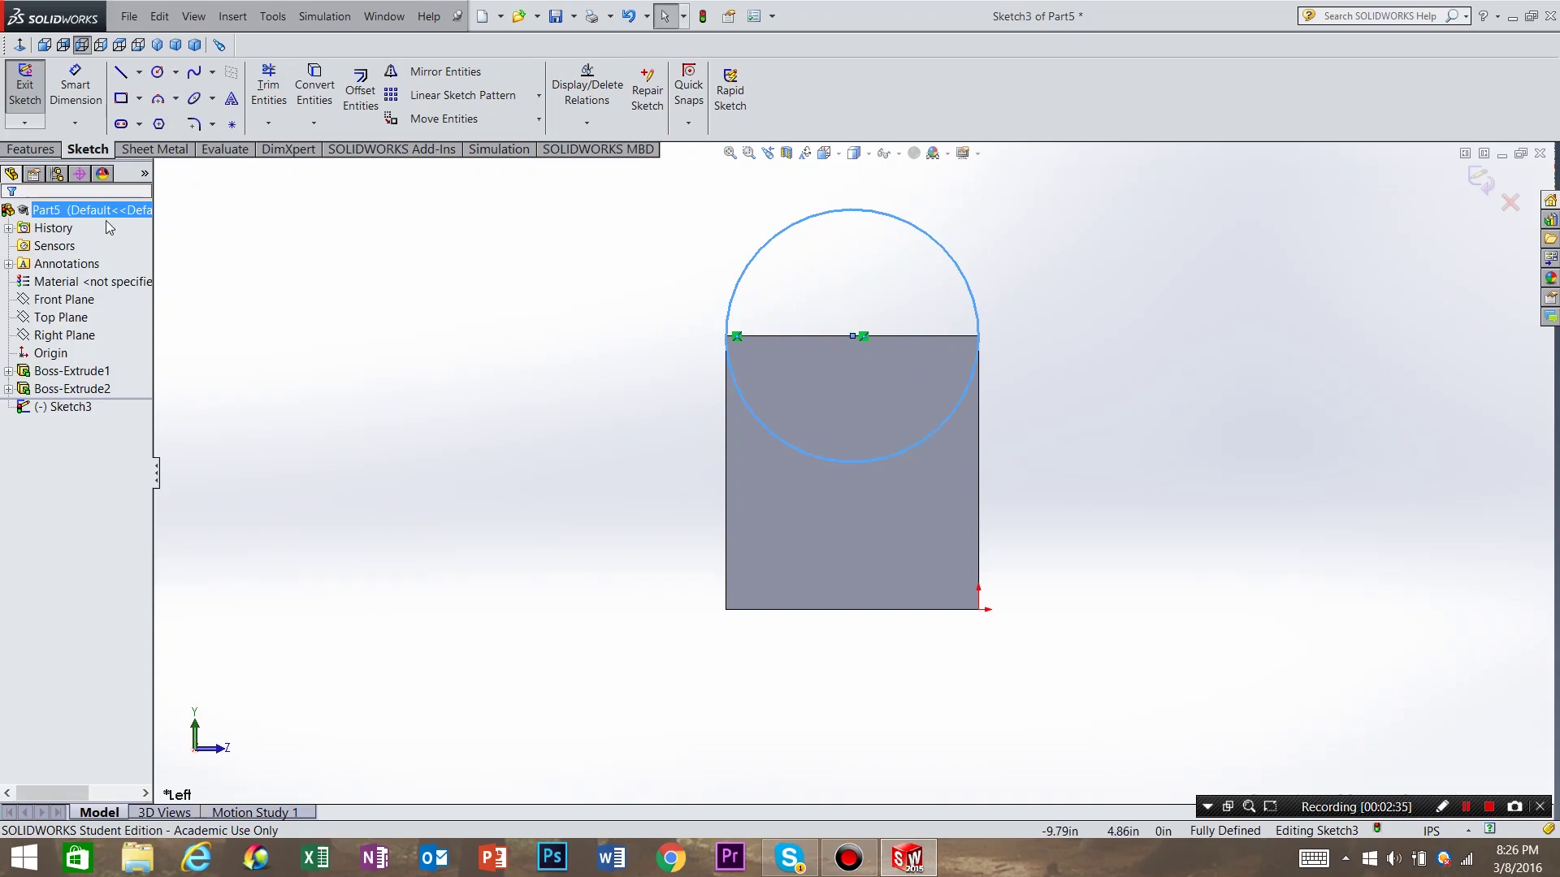
# Convert the wall's top edge into a sketch line with Convert Entities
pyautogui.moveTo(826, 393); pyautogui.dragTo(804, 479, button='middle')
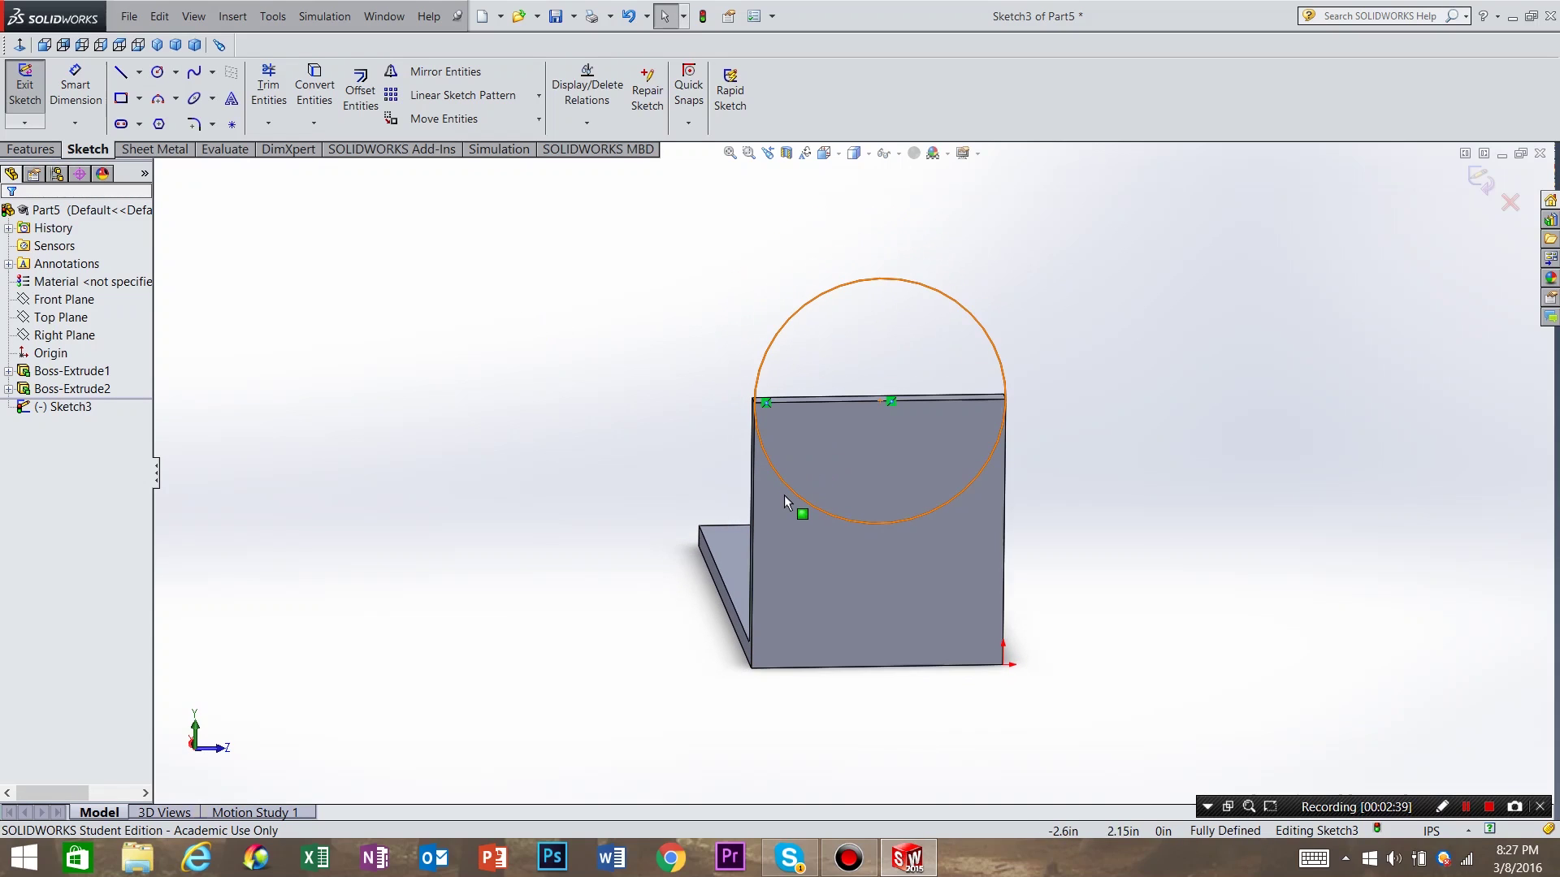
pyautogui.moveTo(824, 411); pyautogui.dragTo(829, 457, button='middle')
pyautogui.scroll(-3, 829, 456)
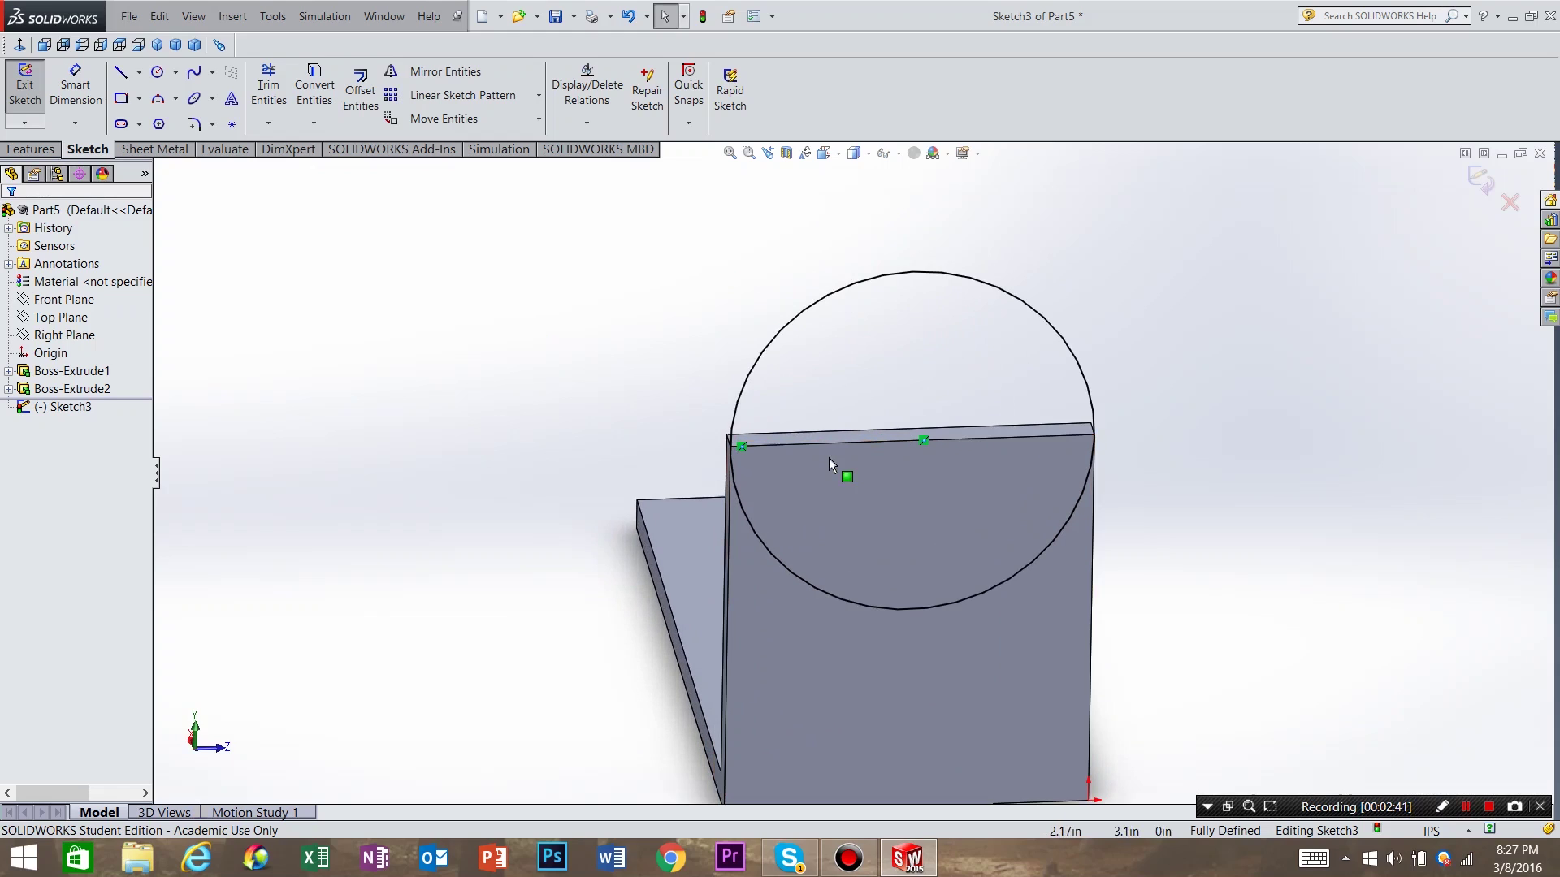
pyautogui.scroll(-1, 829, 457)
pyautogui.click(831, 443)
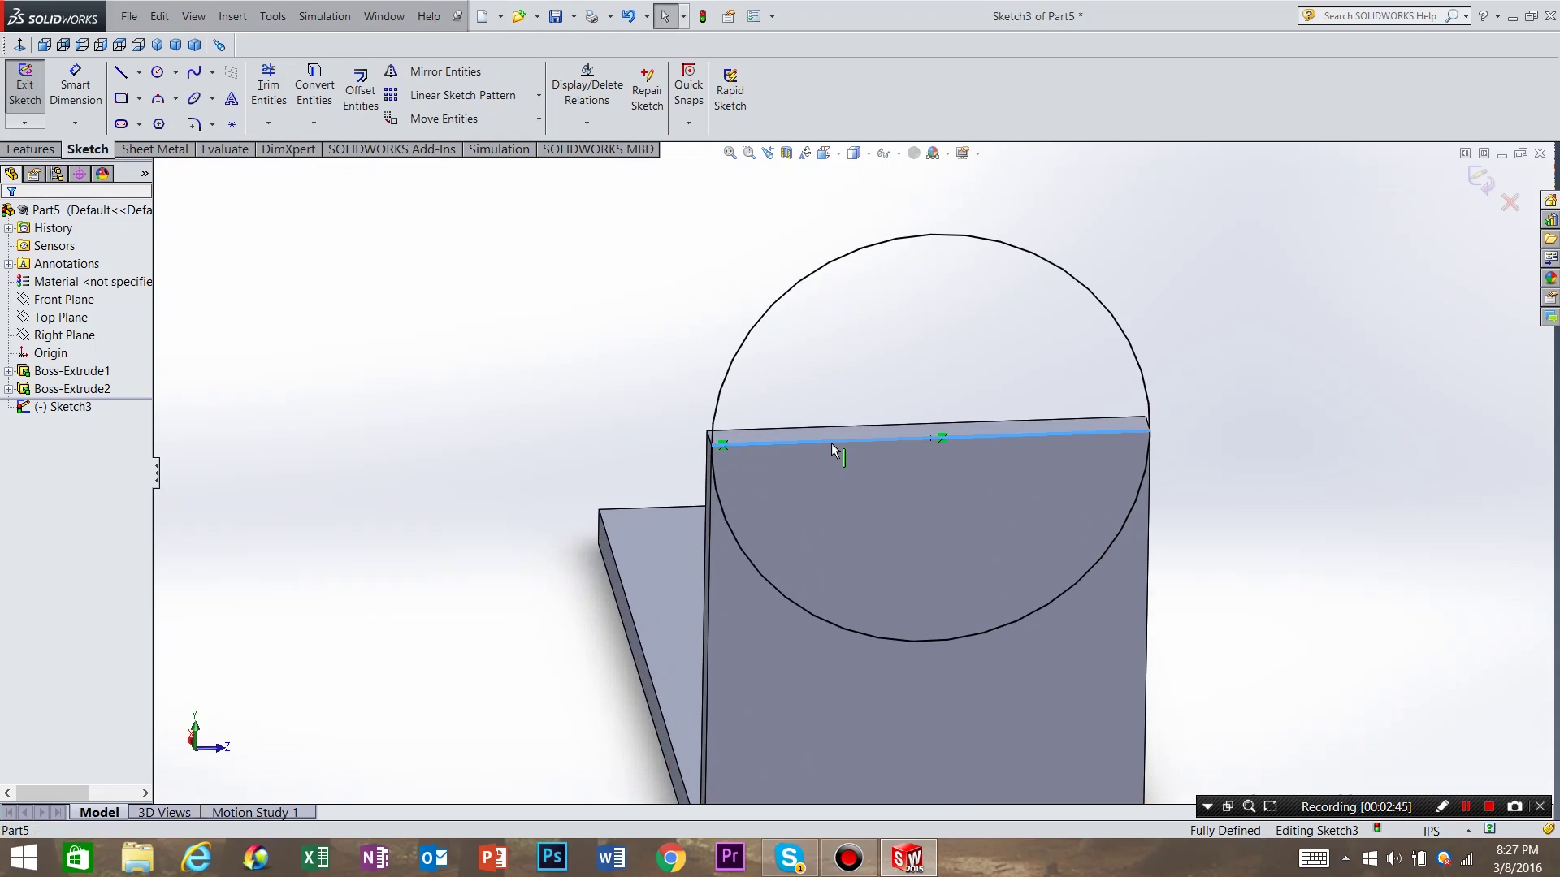
pyautogui.click(315, 89)
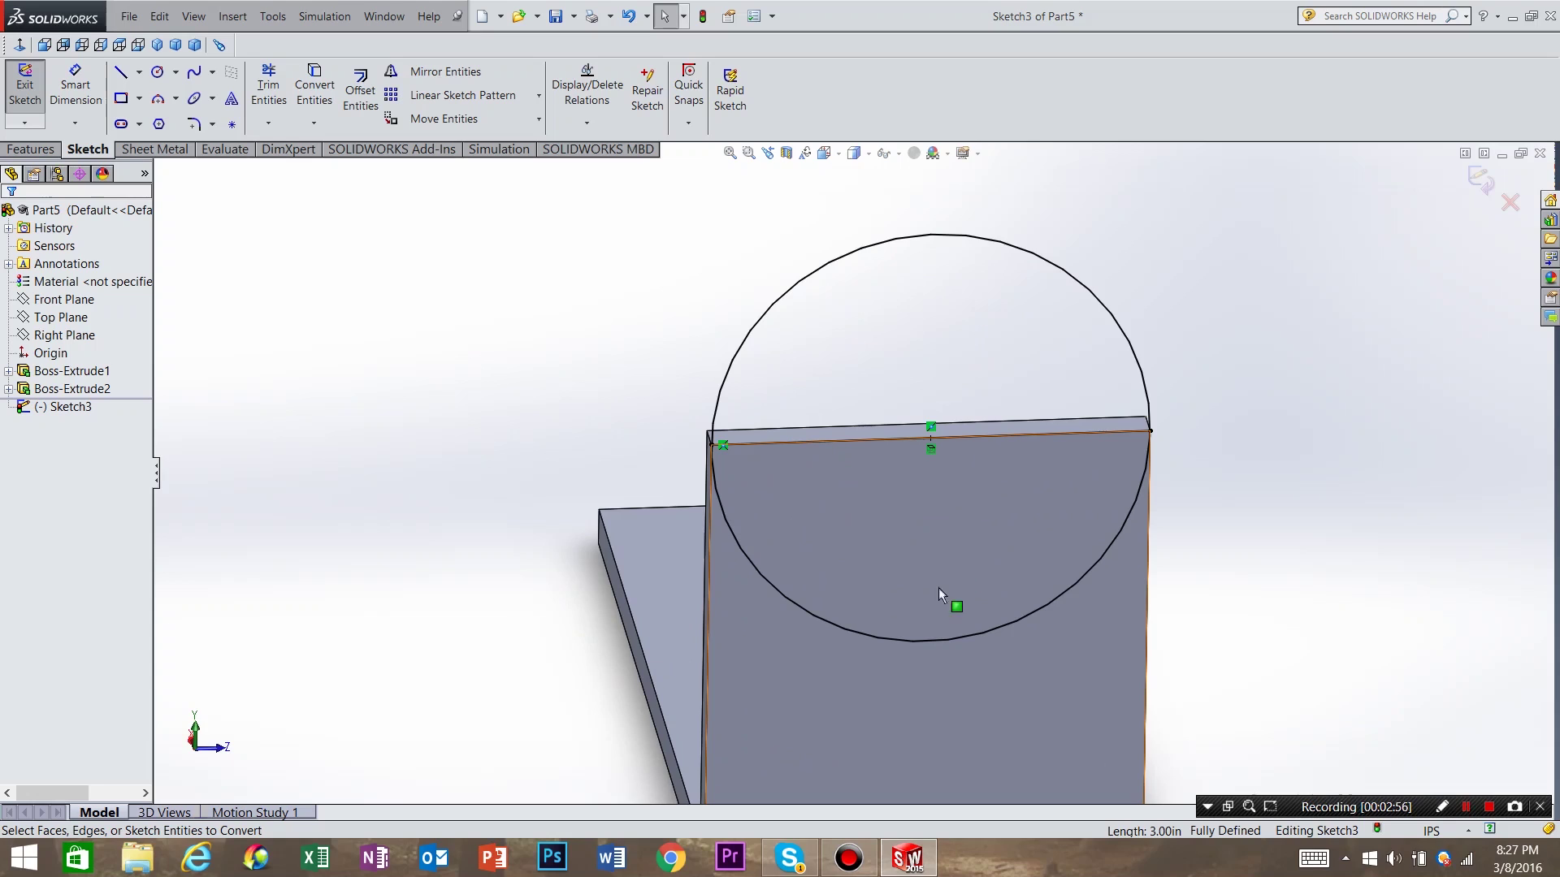
# Power-trim away the circle's lower half, leaving a semicircular arc
pyautogui.click(271, 96)
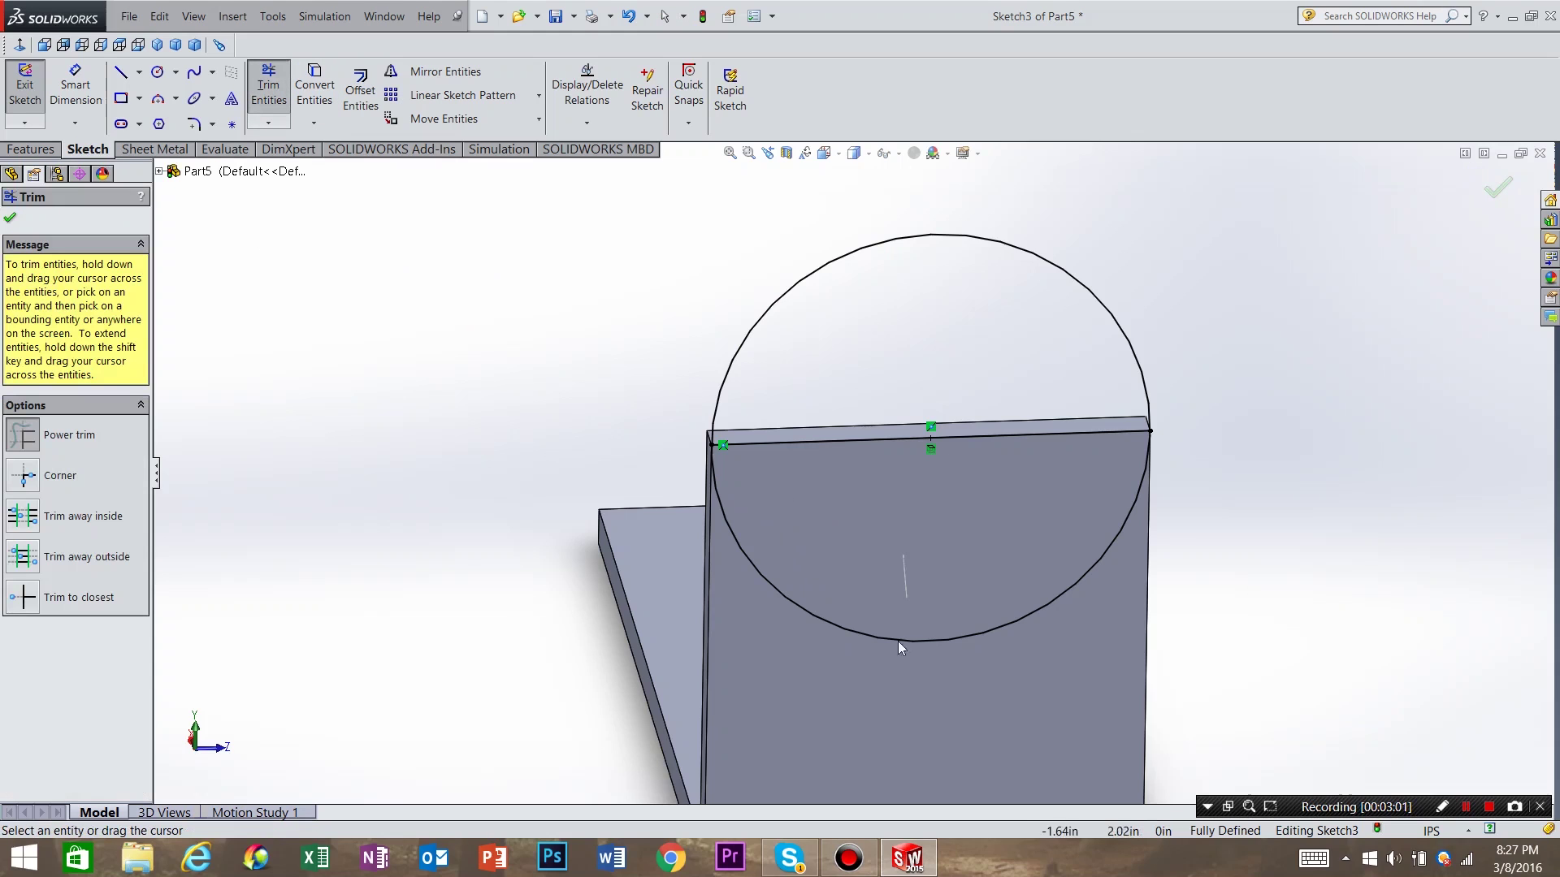
pyautogui.moveTo(898, 647); pyautogui.dragTo(796, 650)
pyautogui.click(10, 217)
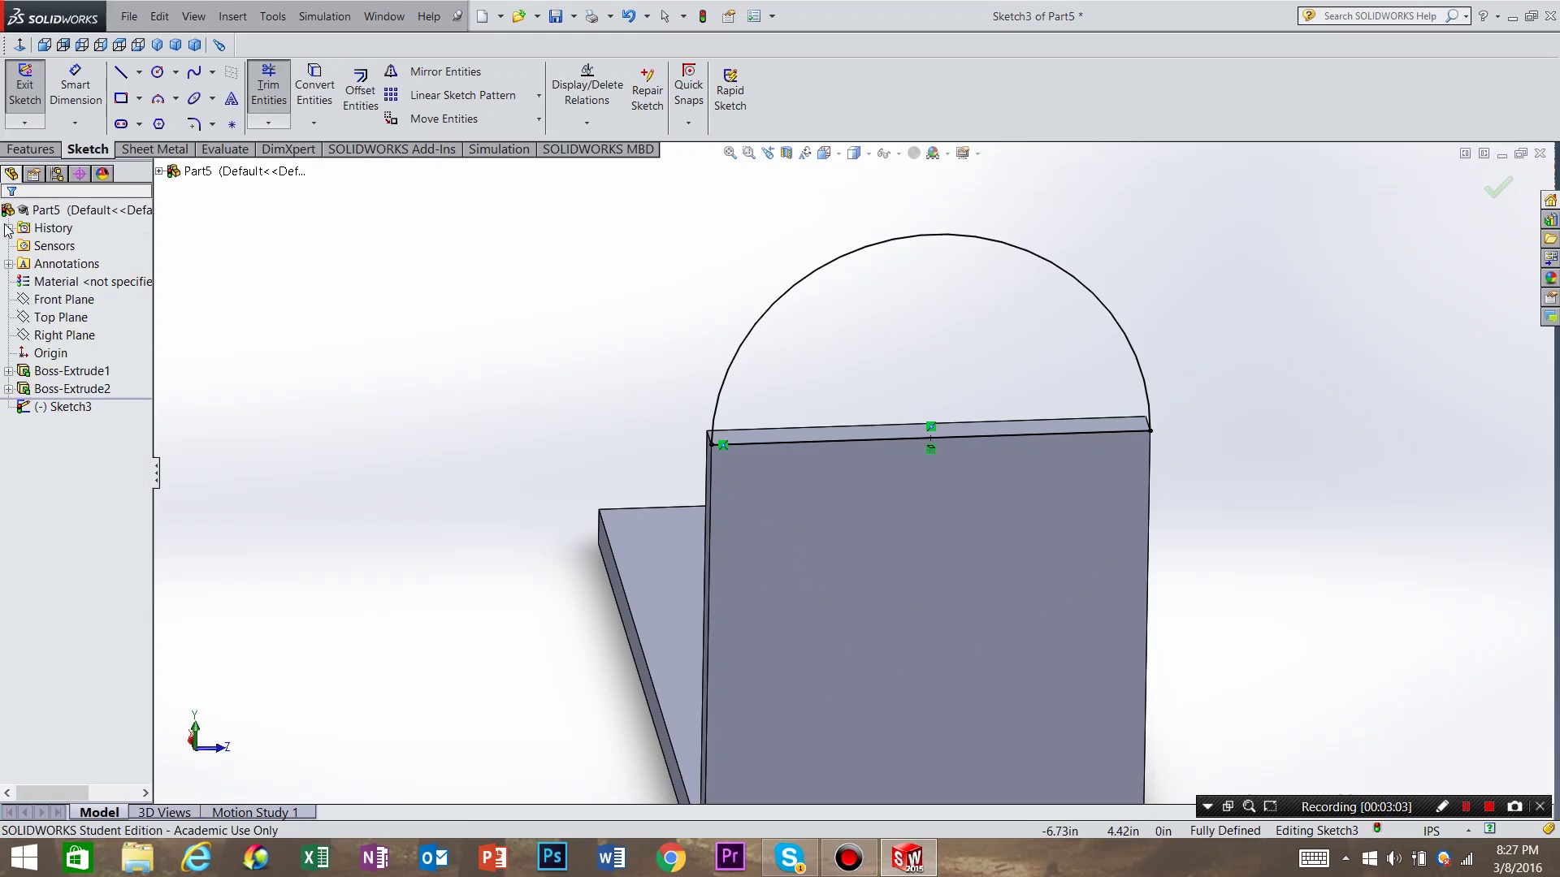
pyautogui.moveTo(1092, 611)
pyautogui.mouseDown(button='middle')
pyautogui.moveTo(1188, 655)
pyautogui.moveTo(1170, 672)
pyautogui.moveTo(1153, 642)
pyautogui.mouseUp(button='middle')
pyautogui.moveTo(1003, 496)
pyautogui.mouseDown(button='middle')
pyautogui.moveTo(1041, 605)
pyautogui.moveTo(982, 559)
pyautogui.mouseUp(button='middle')
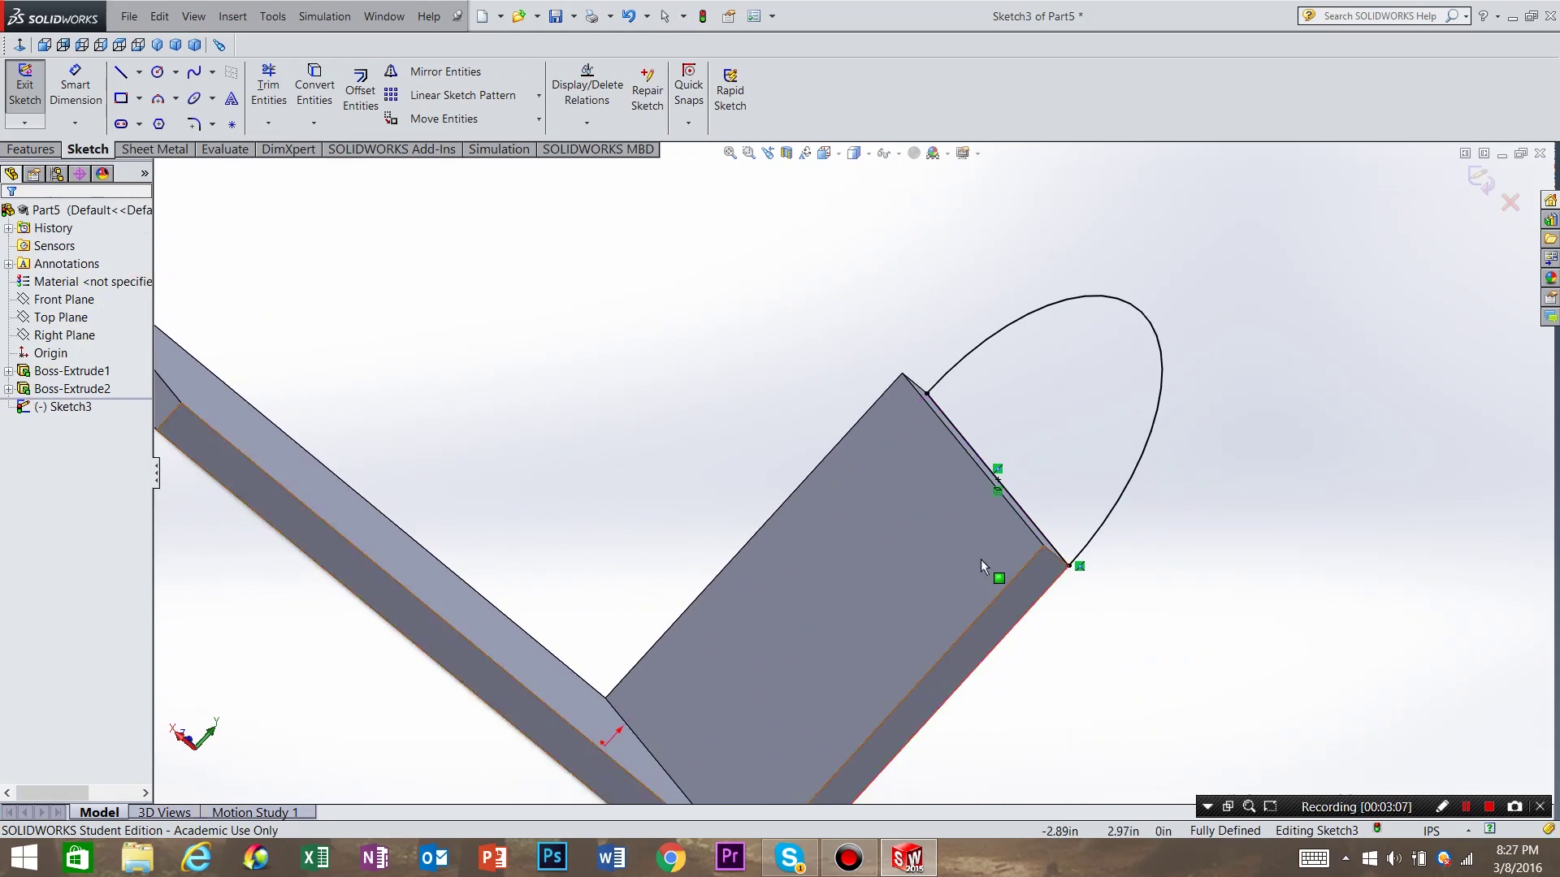
pyautogui.moveTo(1225, 641); pyautogui.dragTo(1072, 605, button='middle')
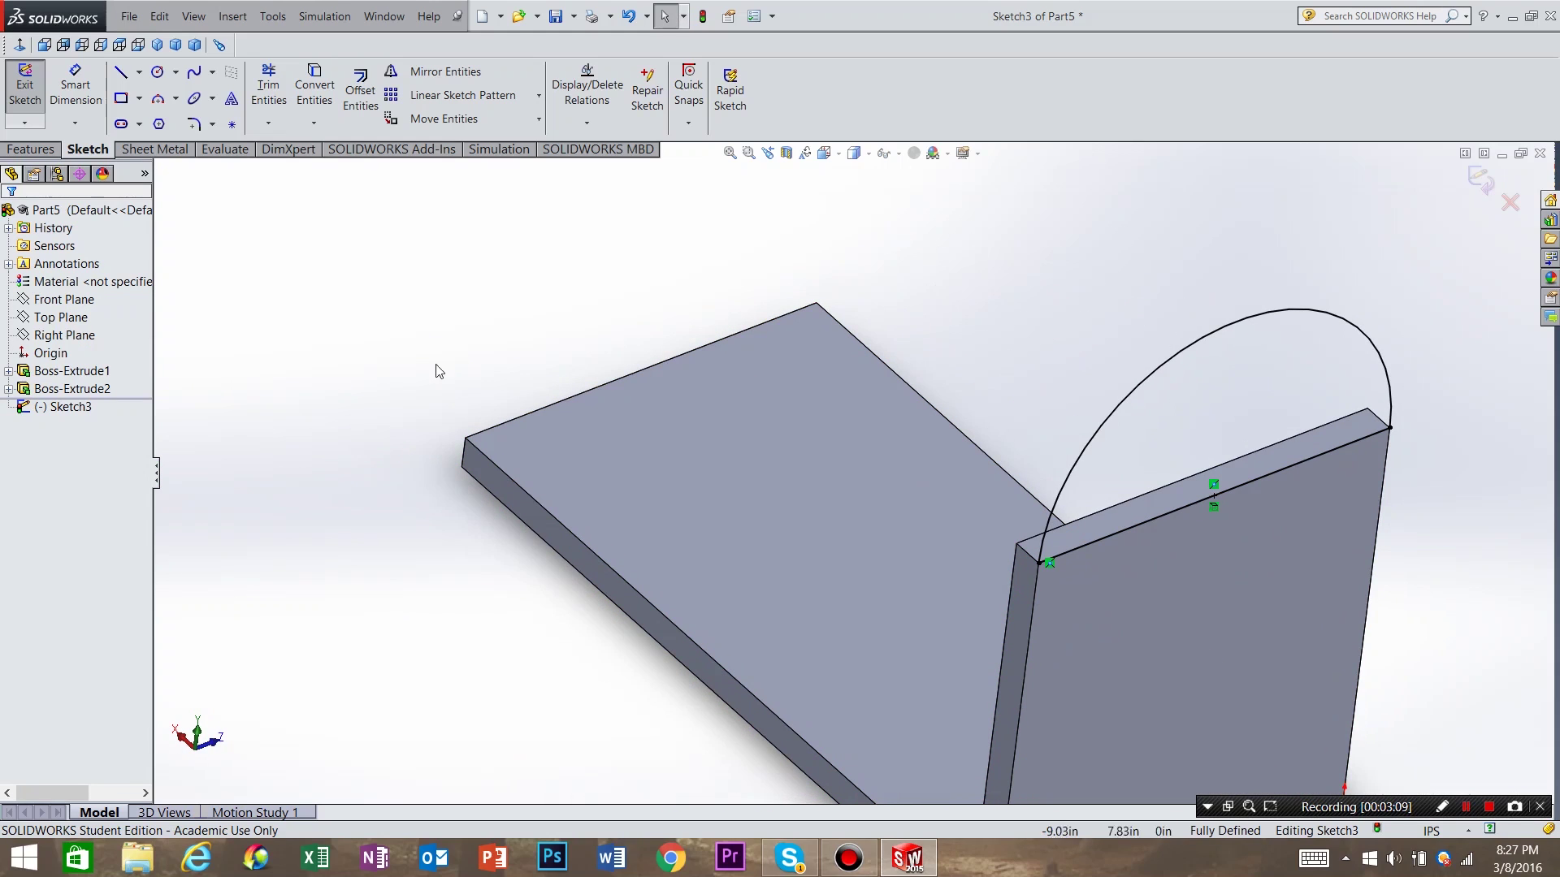
# Extrude the half-round profile in reverse, Up To Surface at the wall's inner face
pyautogui.click(32, 150)
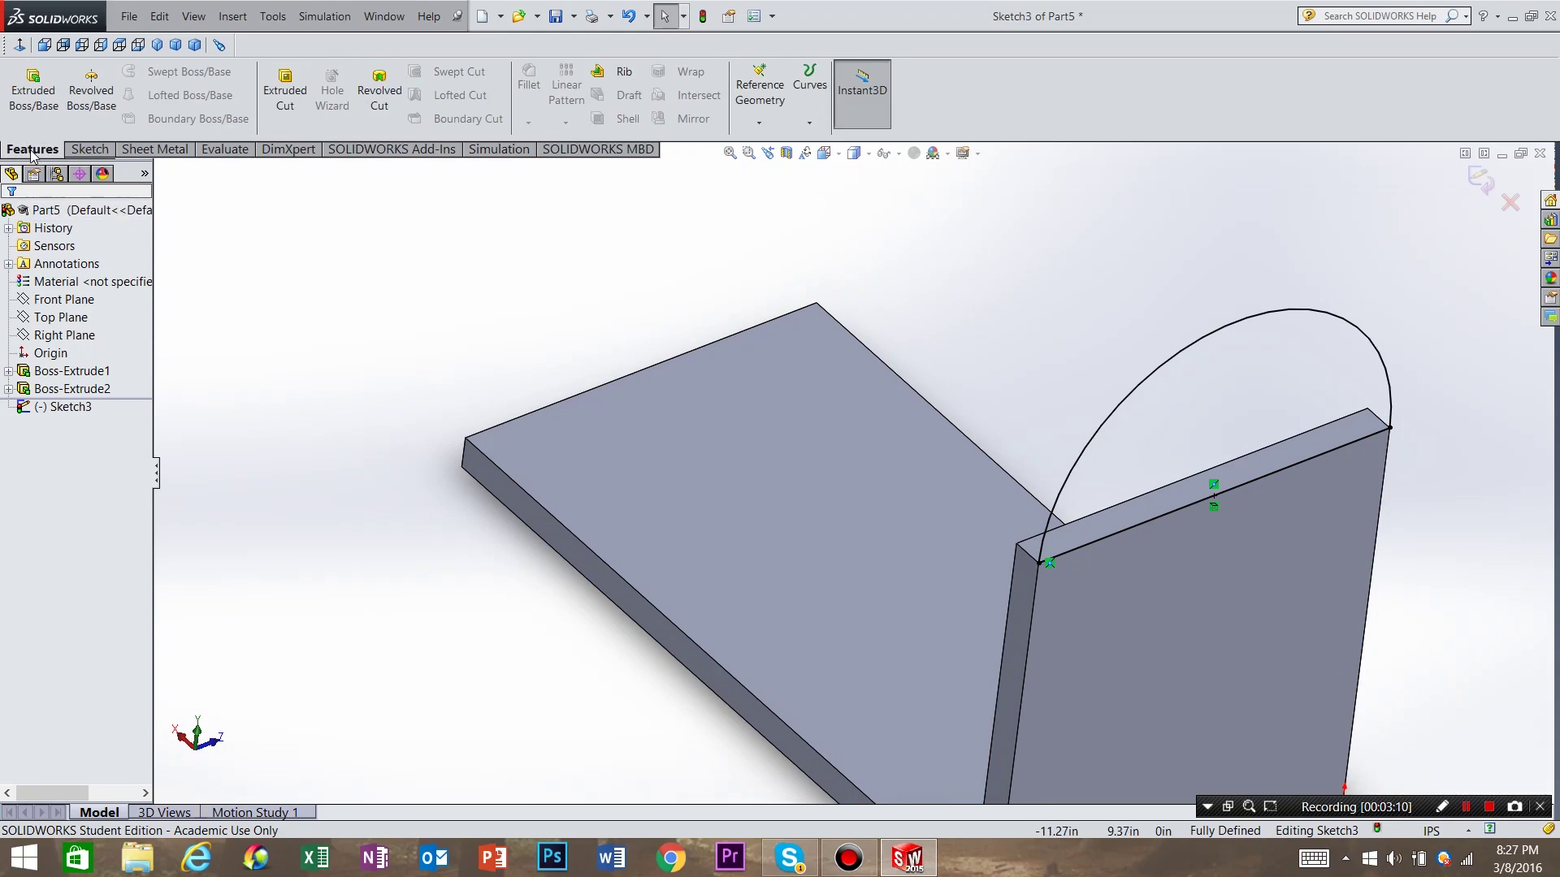
pyautogui.click(32, 98)
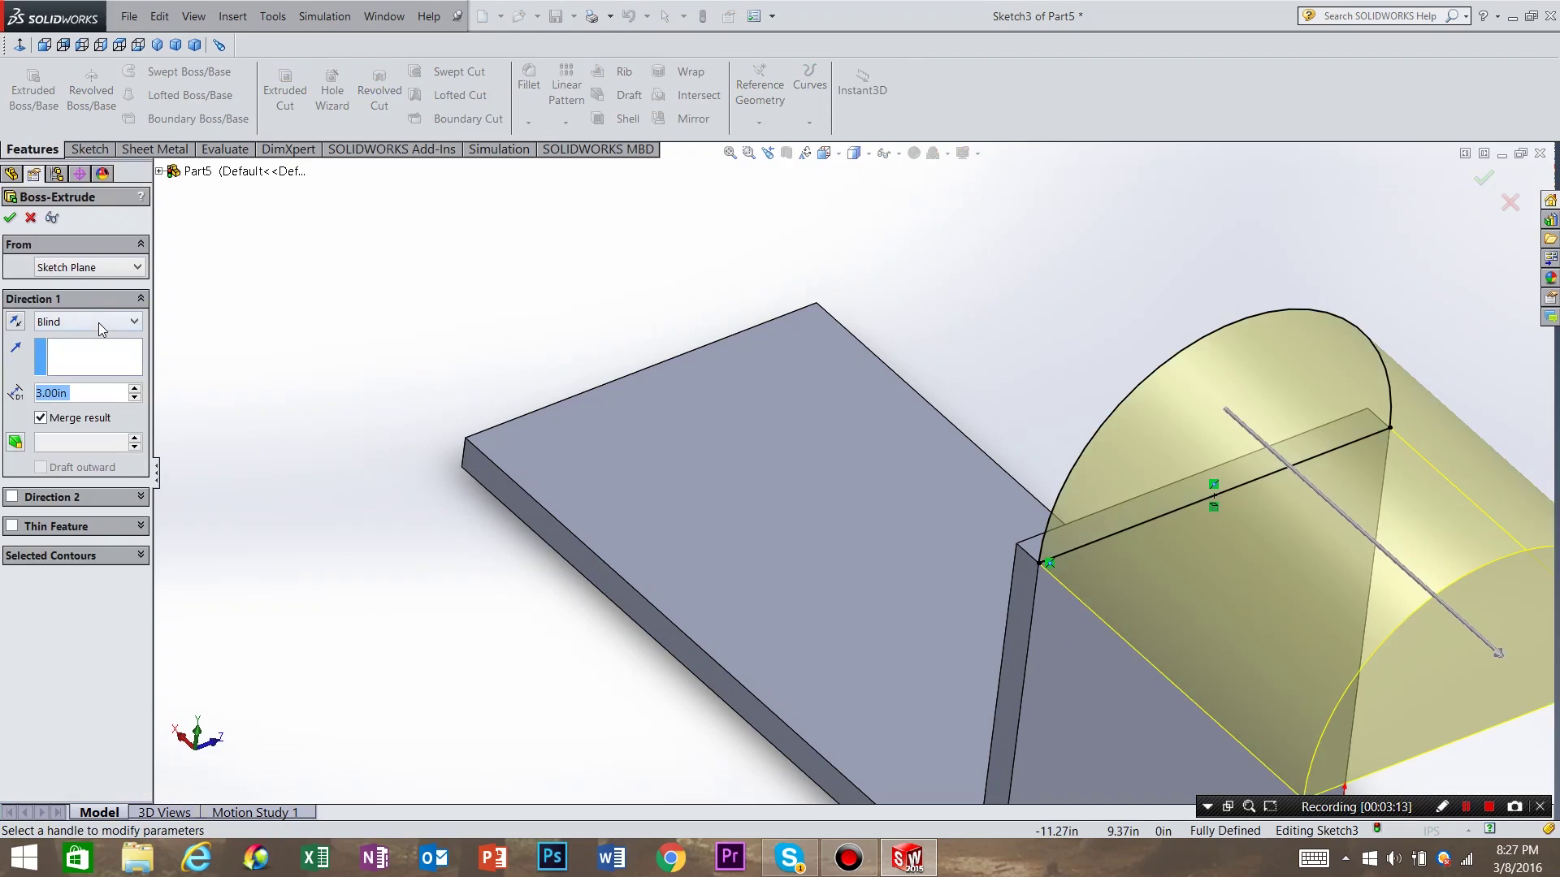
pyautogui.click(15, 322)
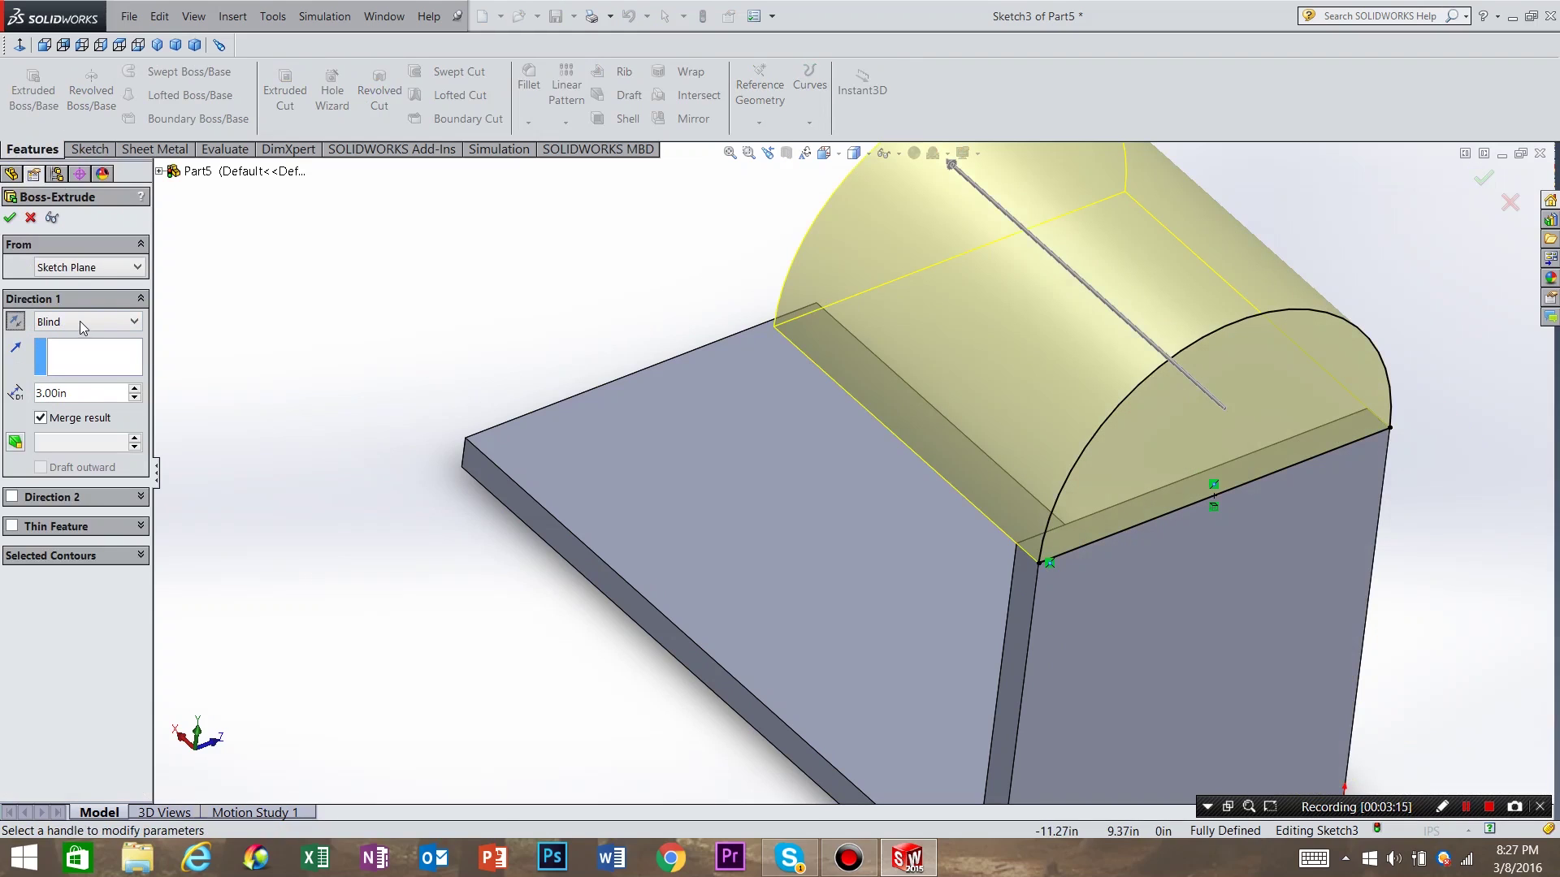
pyautogui.click(82, 322)
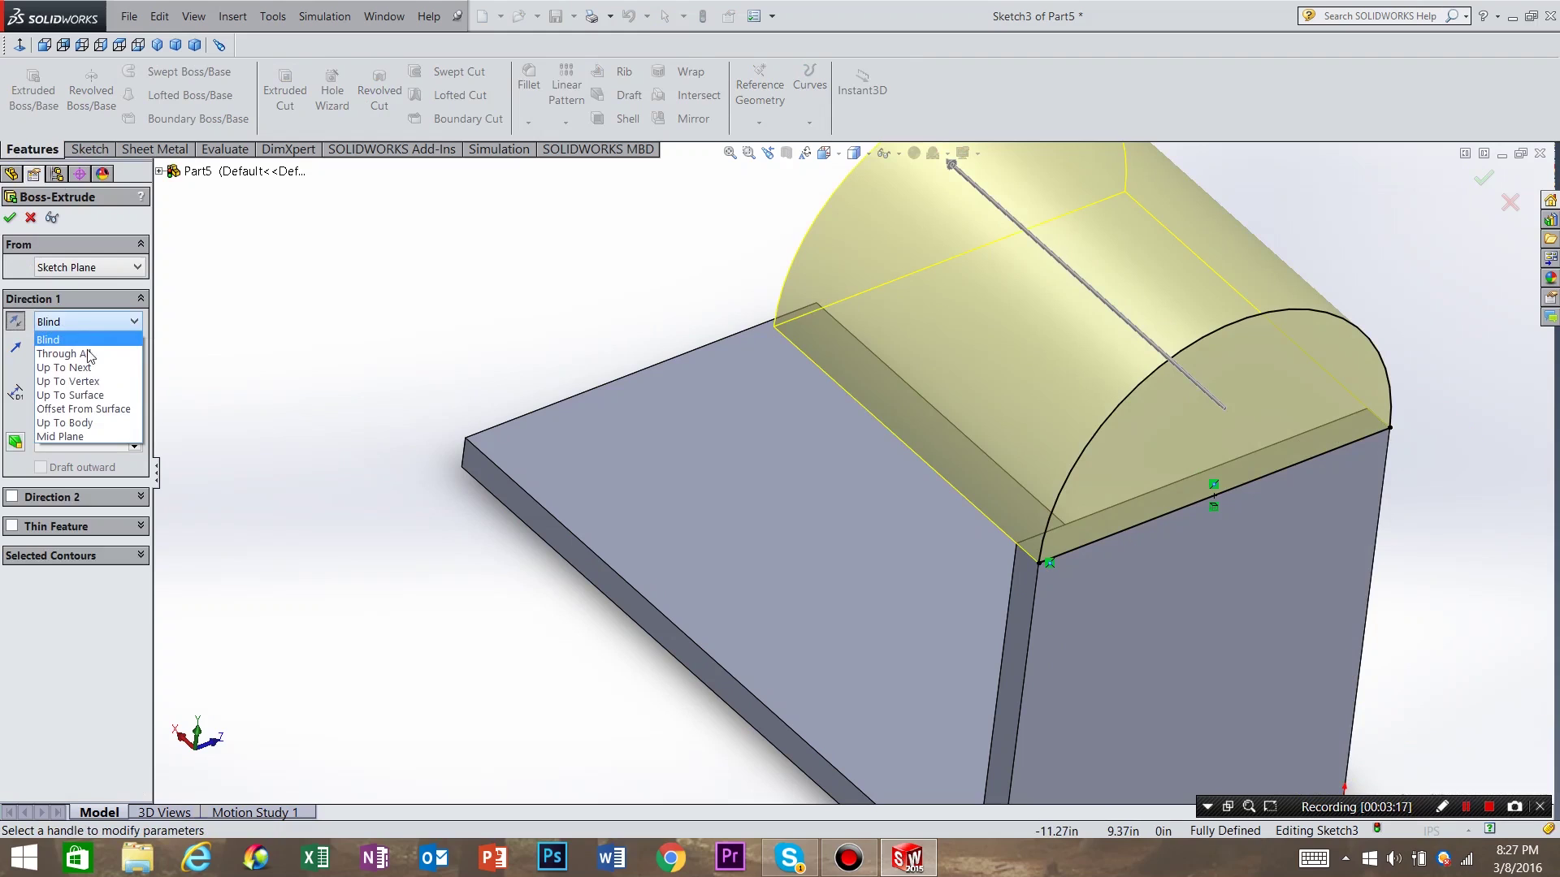
pyautogui.click(70, 395)
pyautogui.moveTo(695, 546); pyautogui.dragTo(862, 579, button='middle')
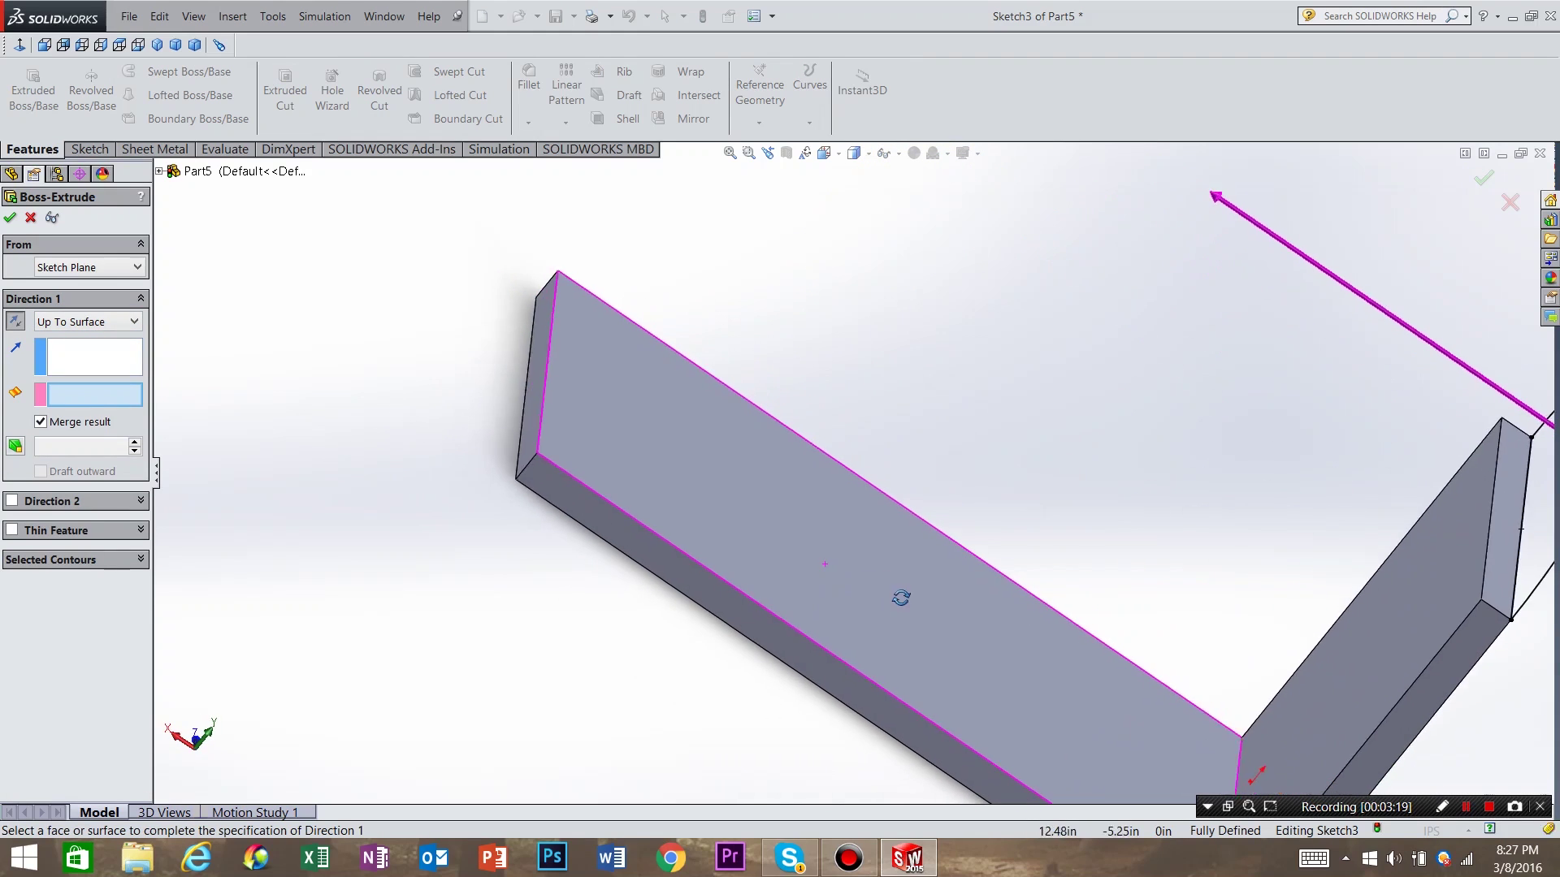
pyautogui.moveTo(901, 598); pyautogui.dragTo(926, 597, button='middle')
pyautogui.click(1457, 559)
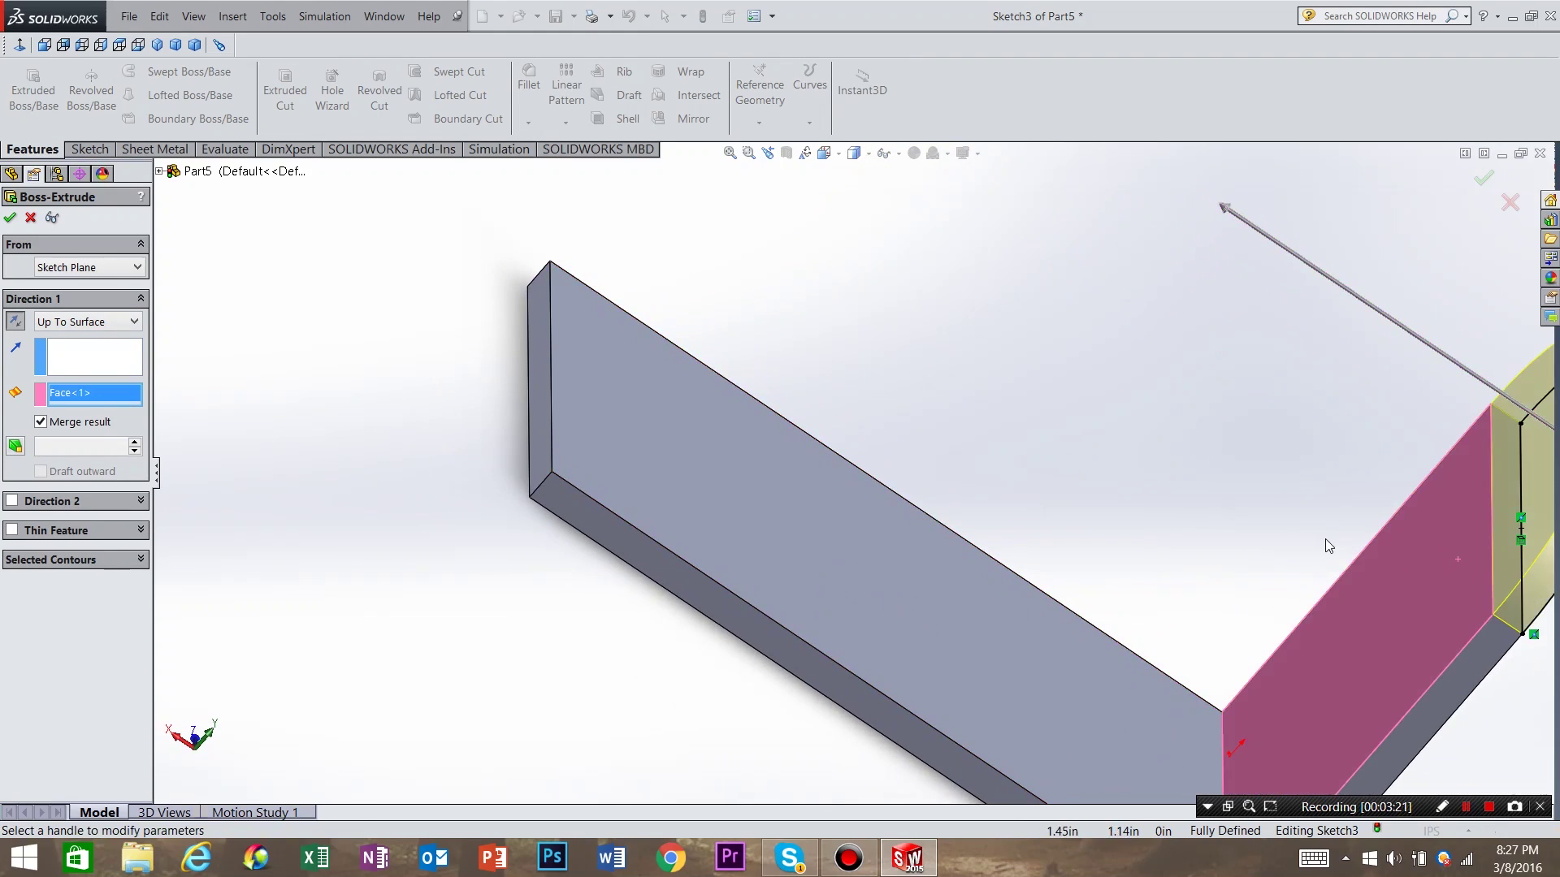
pyautogui.press('f')
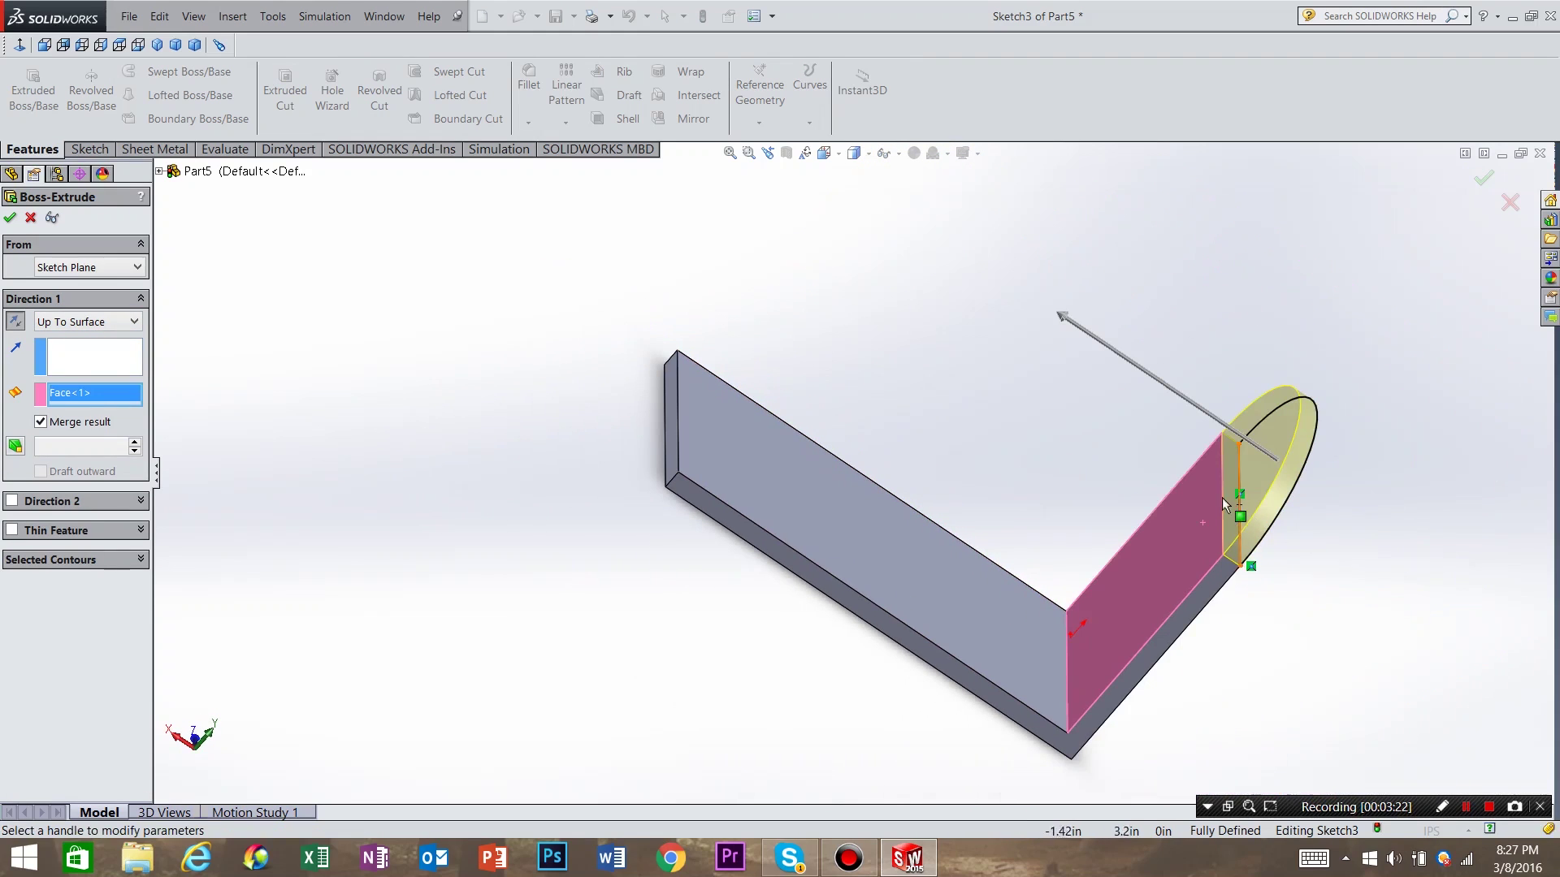
pyautogui.click(11, 218)
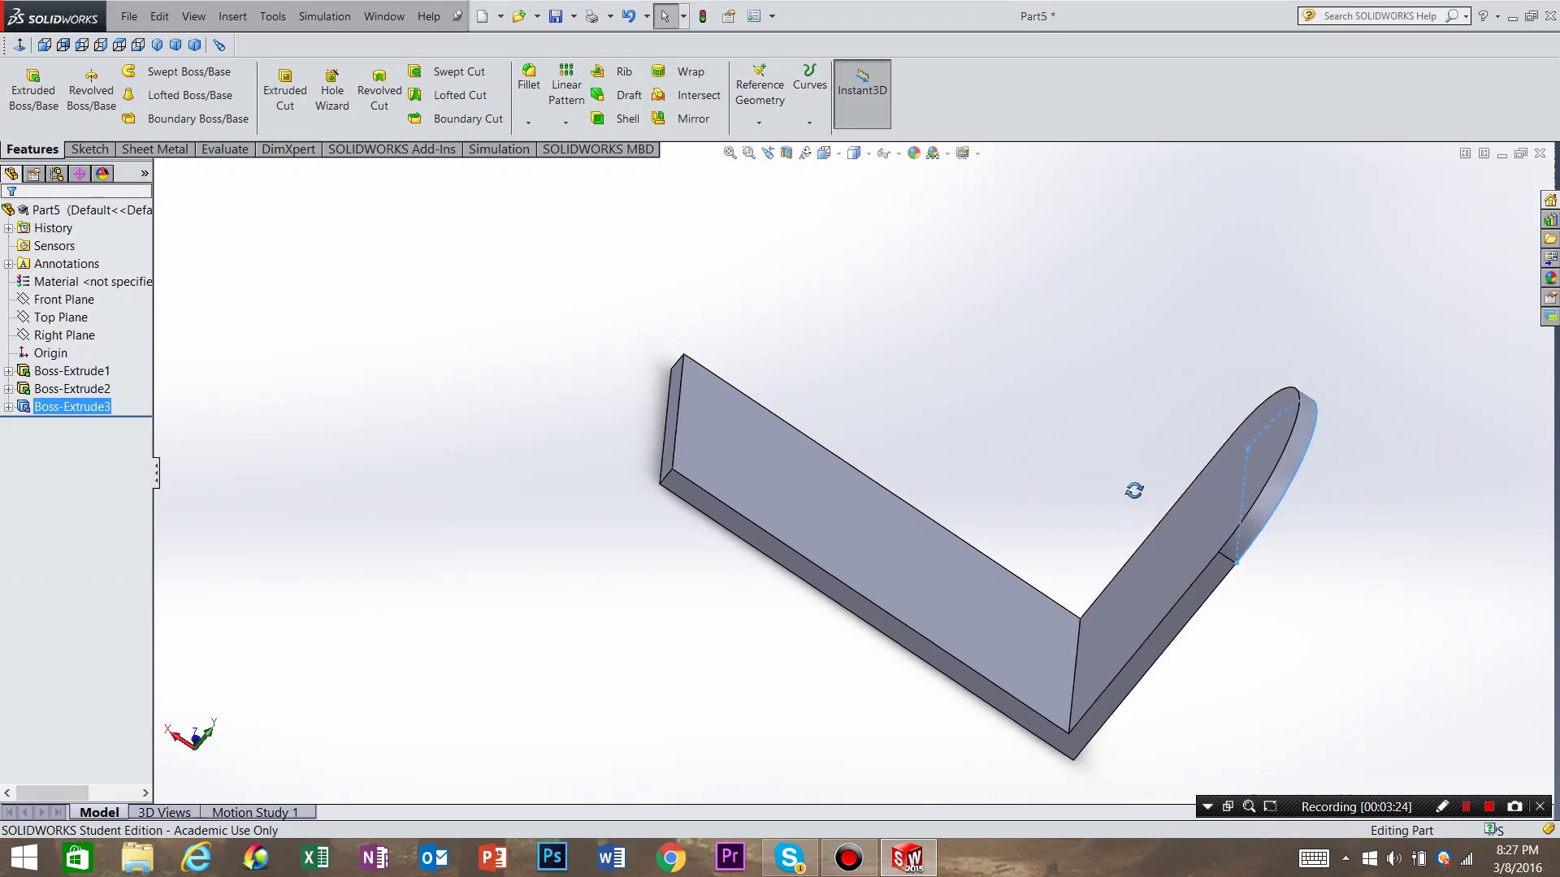
pyautogui.moveTo(1134, 490); pyautogui.dragTo(1083, 373, button='middle')
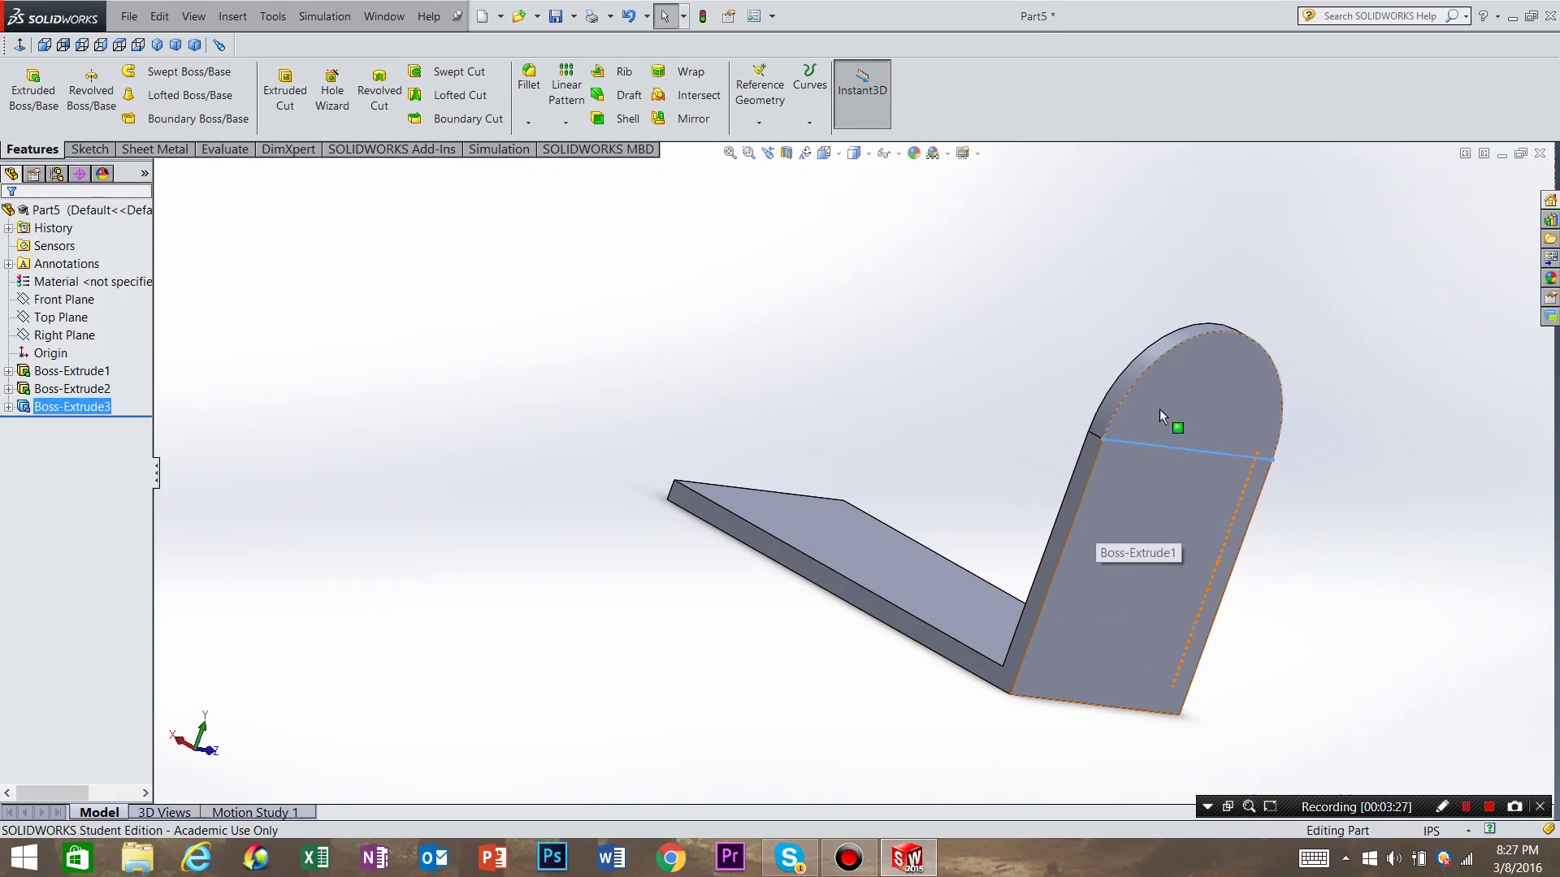
pyautogui.moveTo(1179, 571); pyautogui.dragTo(767, 475, button='middle')
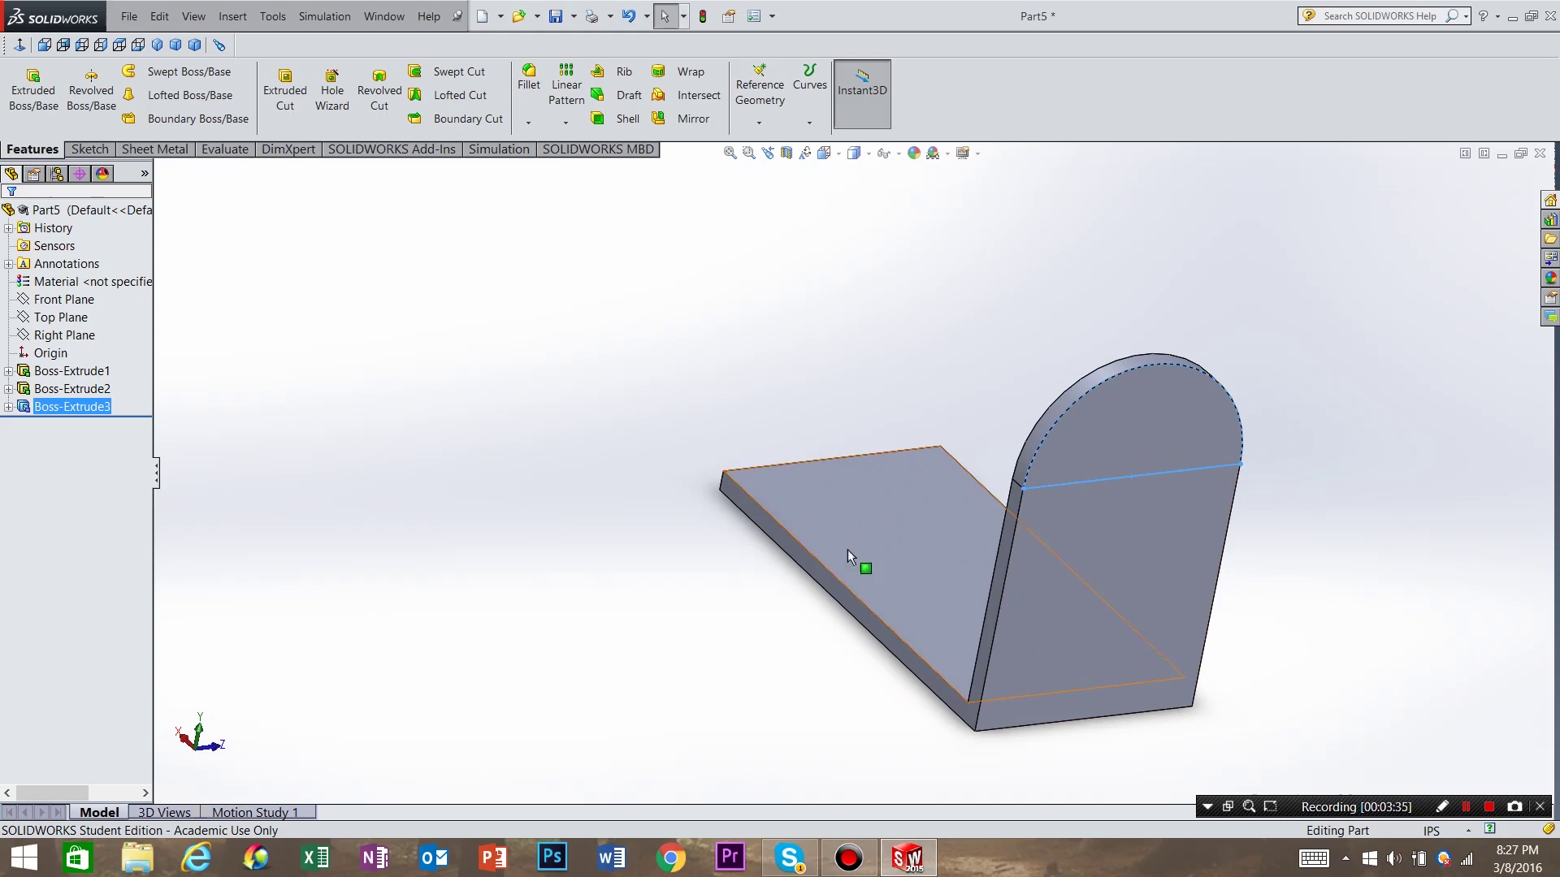
pyautogui.moveTo(689, 426); pyautogui.dragTo(764, 414, button='middle')
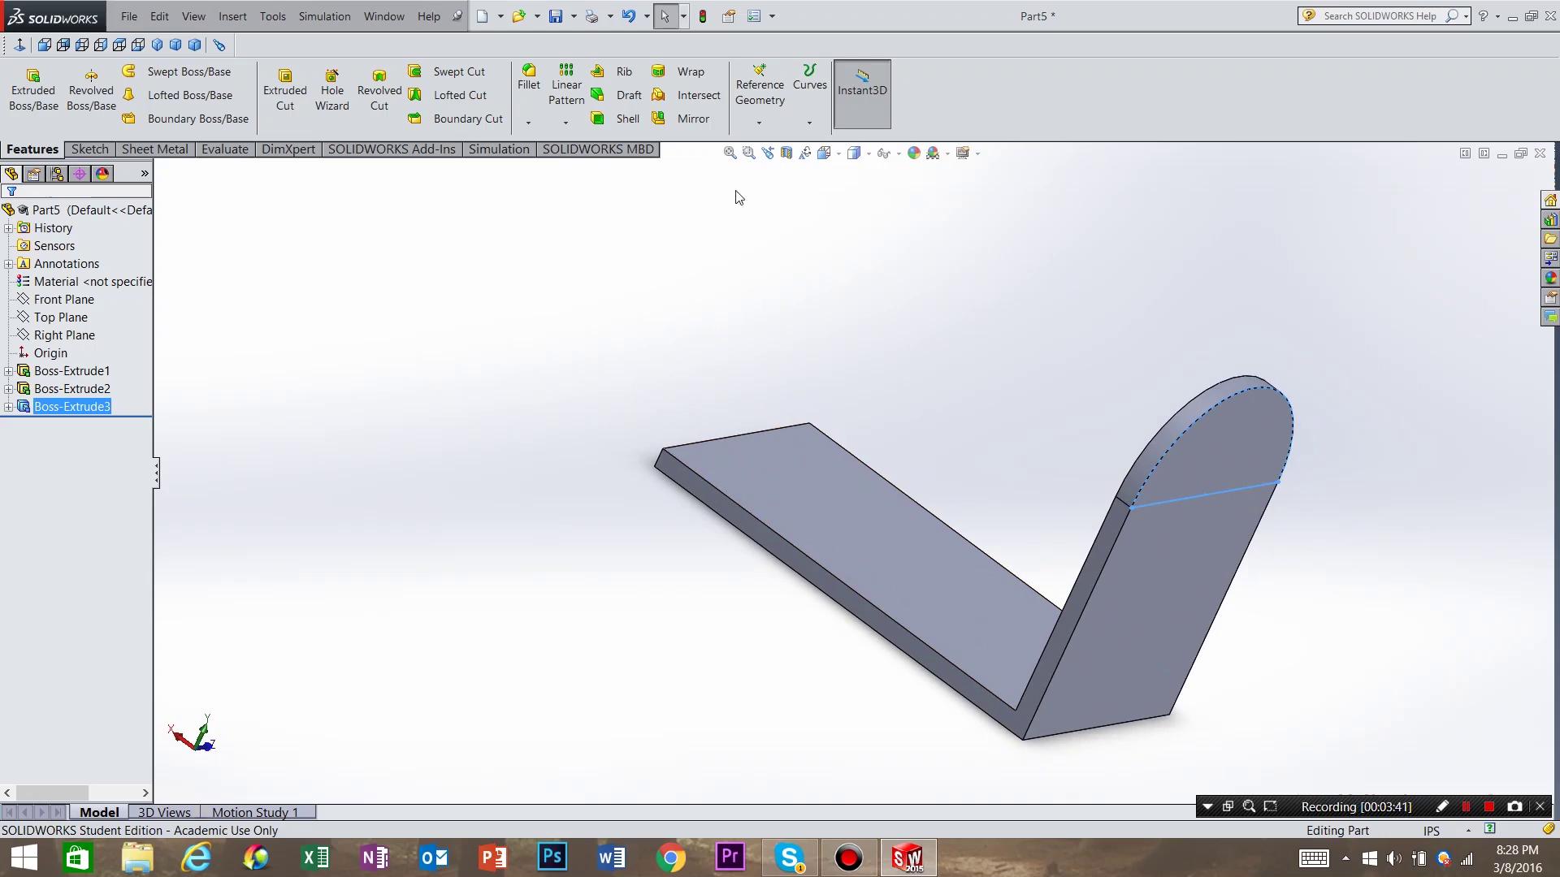
# Create reference plane Plane1 midway between the upright's inner face and the base's far end face
pyautogui.click(759, 121)
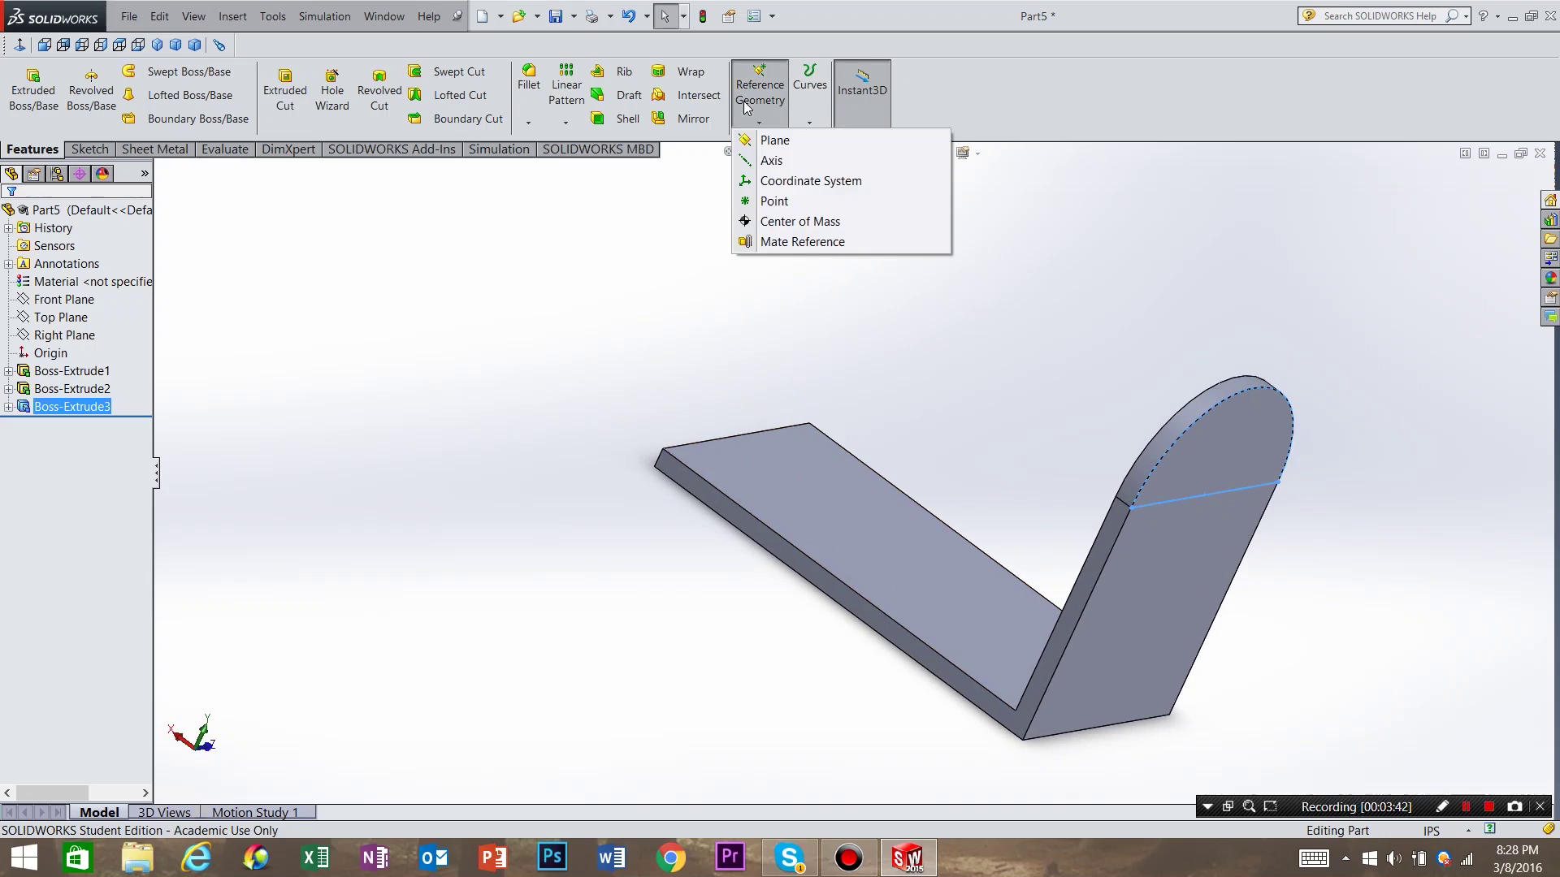
pyautogui.click(774, 141)
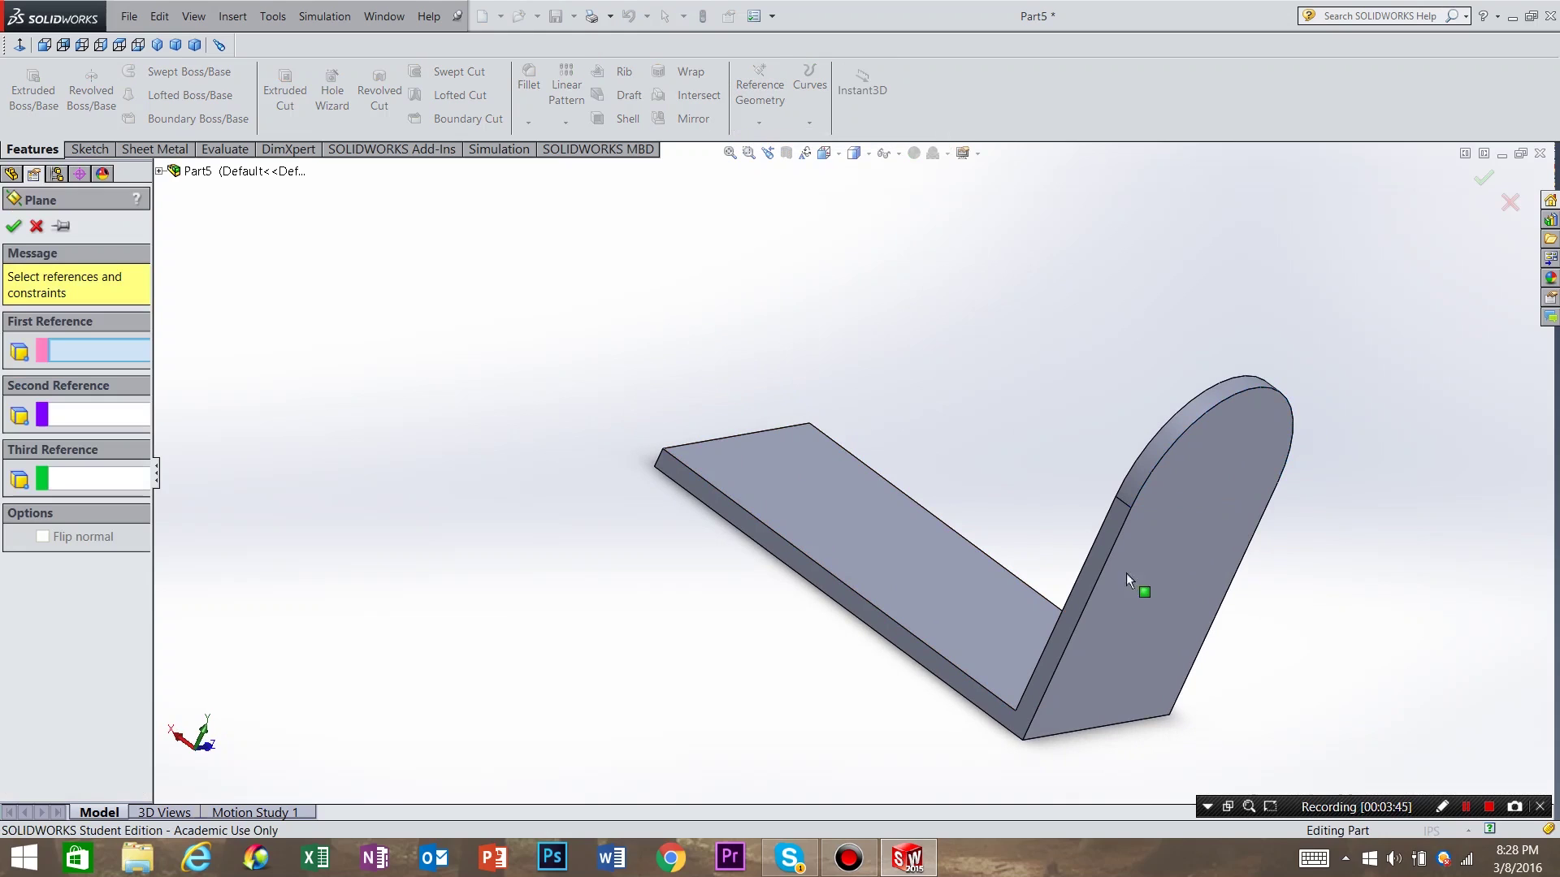
pyautogui.click(1099, 689)
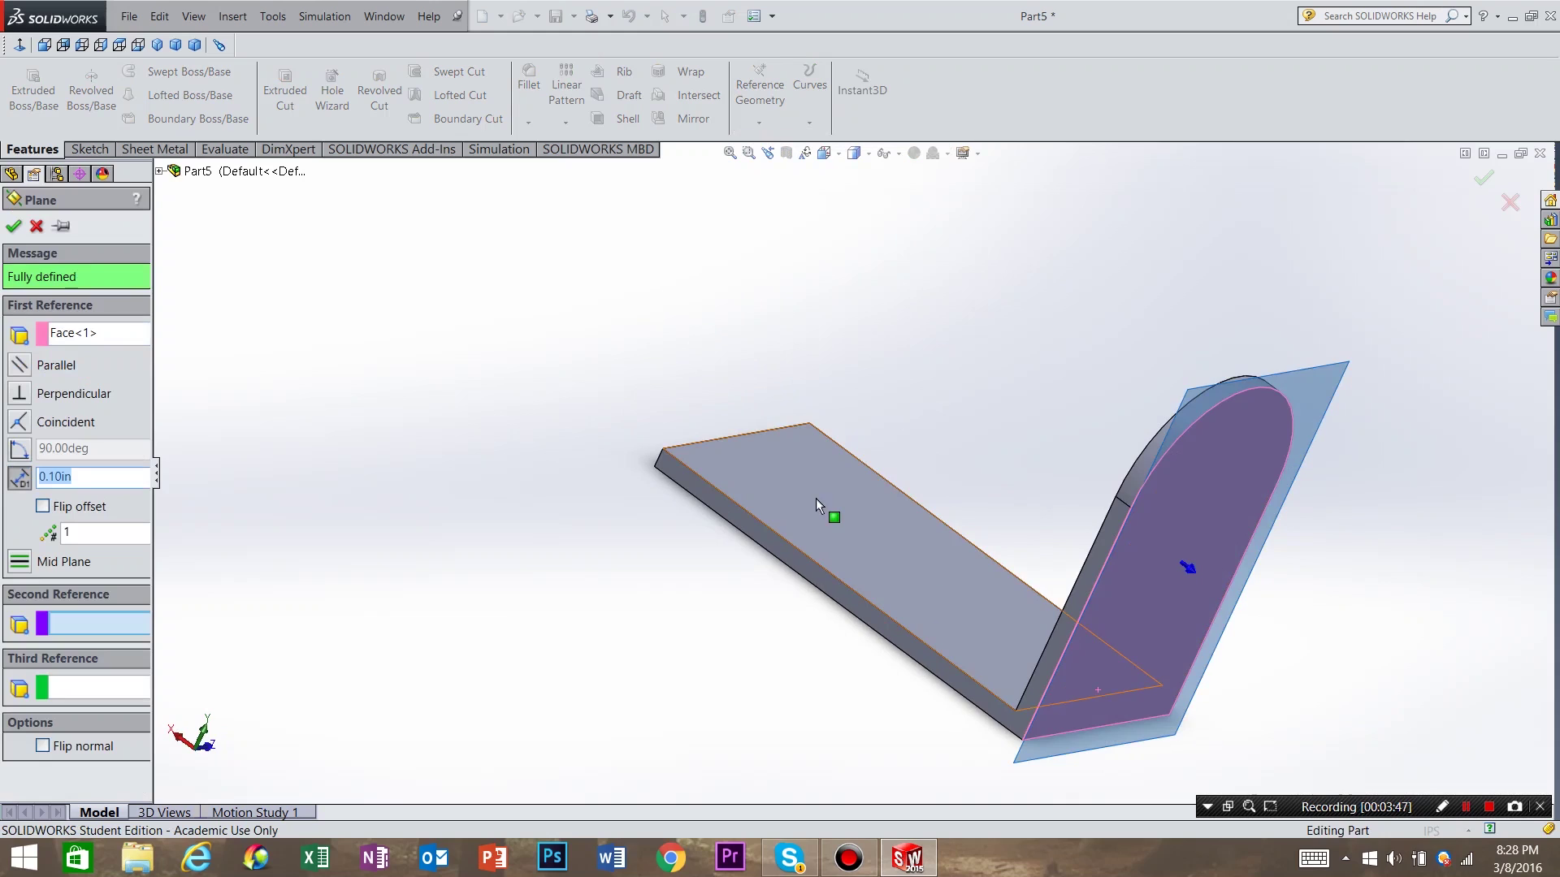
pyautogui.moveTo(815, 499); pyautogui.dragTo(910, 597, button='middle')
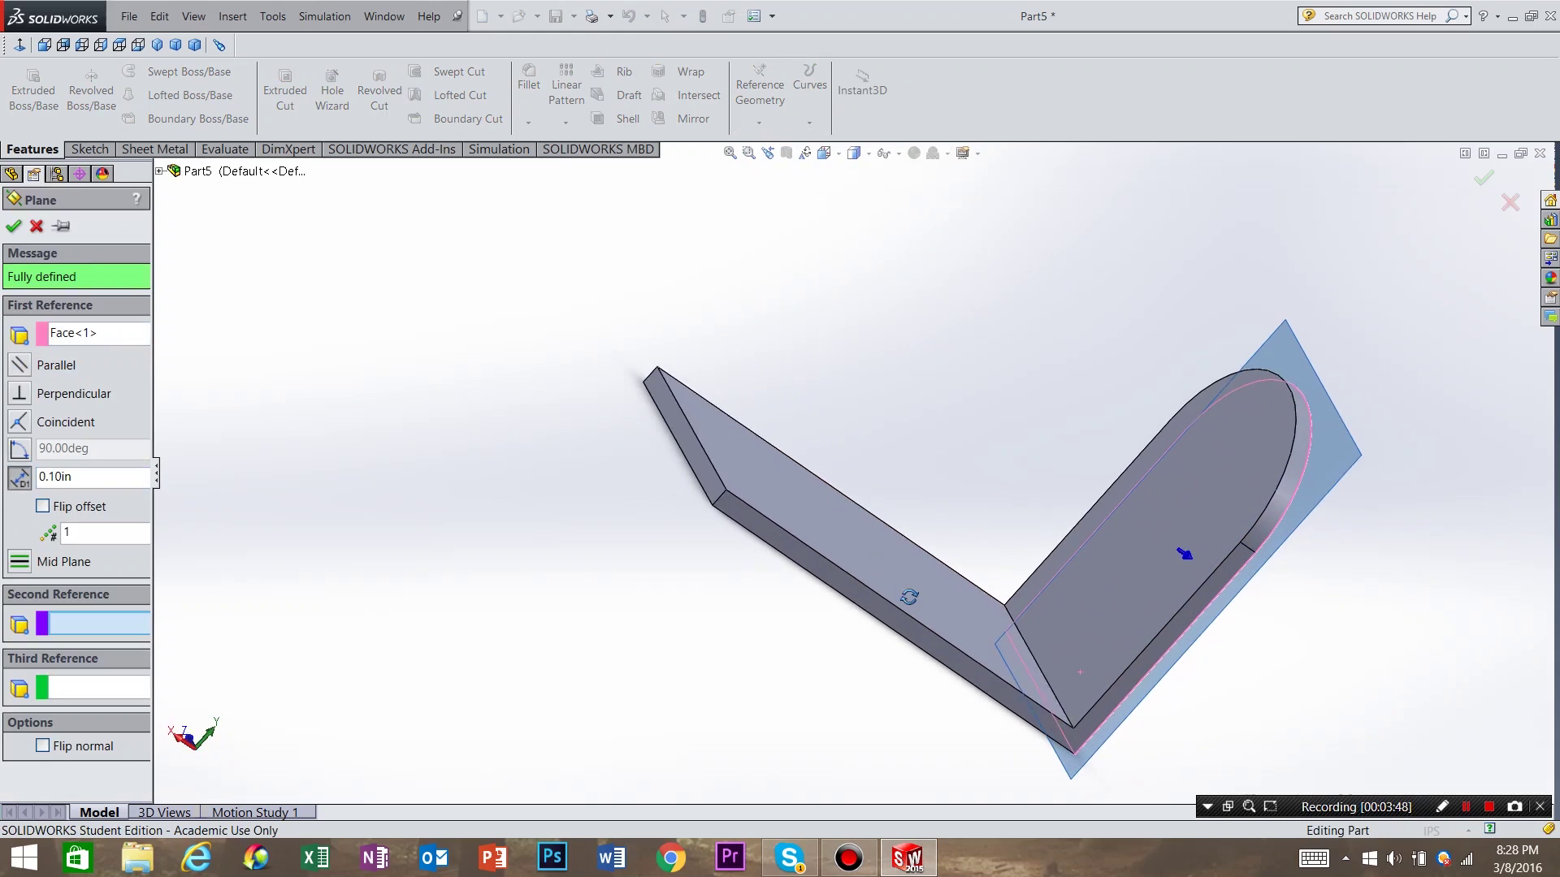
pyautogui.click(690, 450)
pyautogui.moveTo(690, 450); pyautogui.dragTo(684, 352, button='middle')
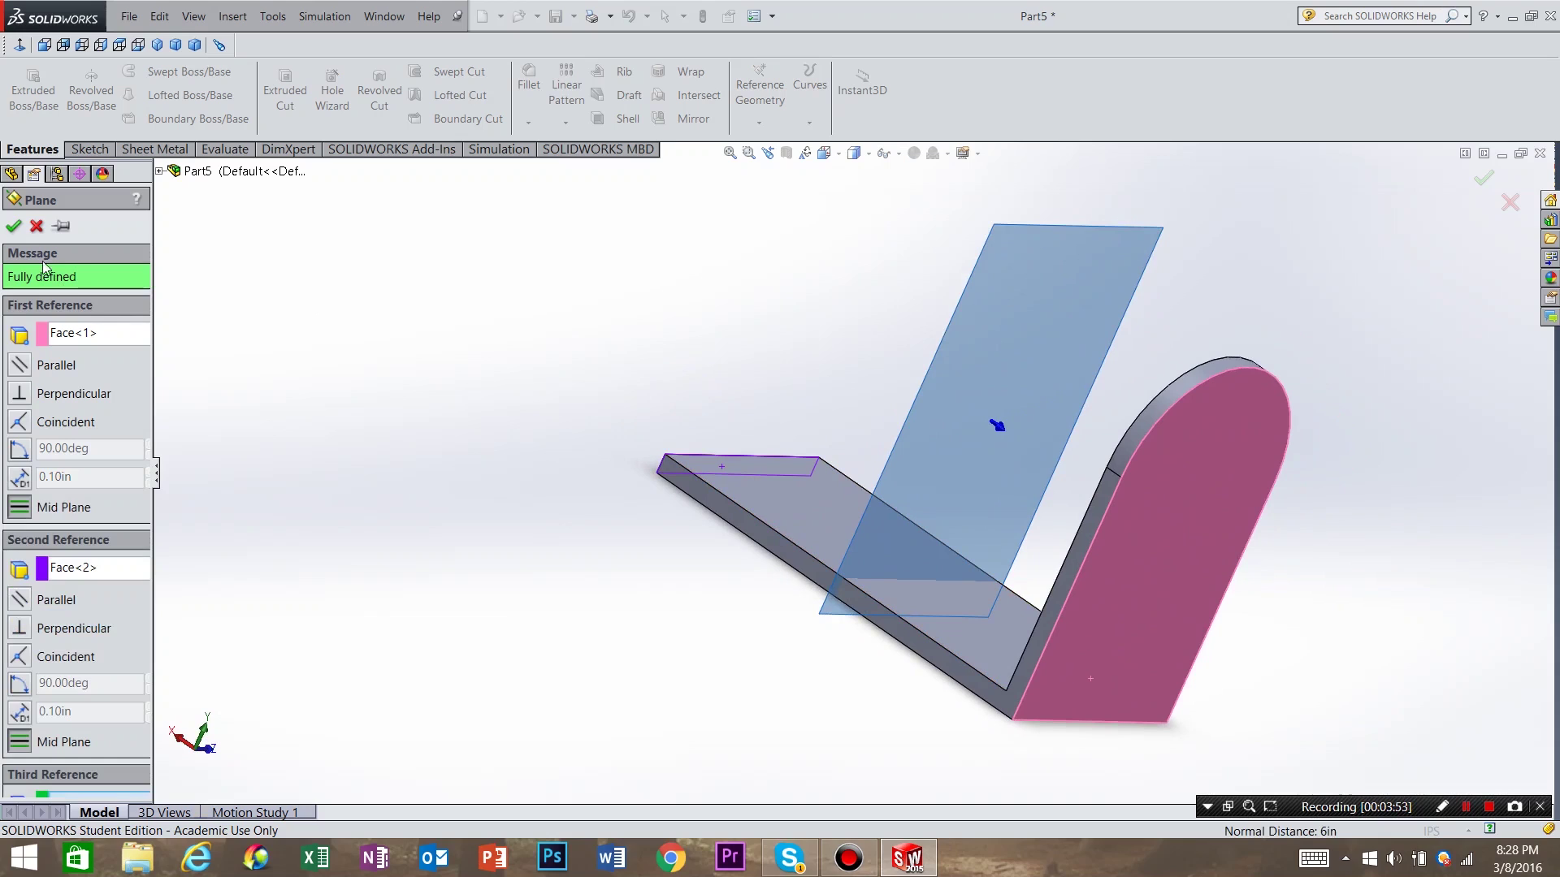
pyautogui.click(14, 226)
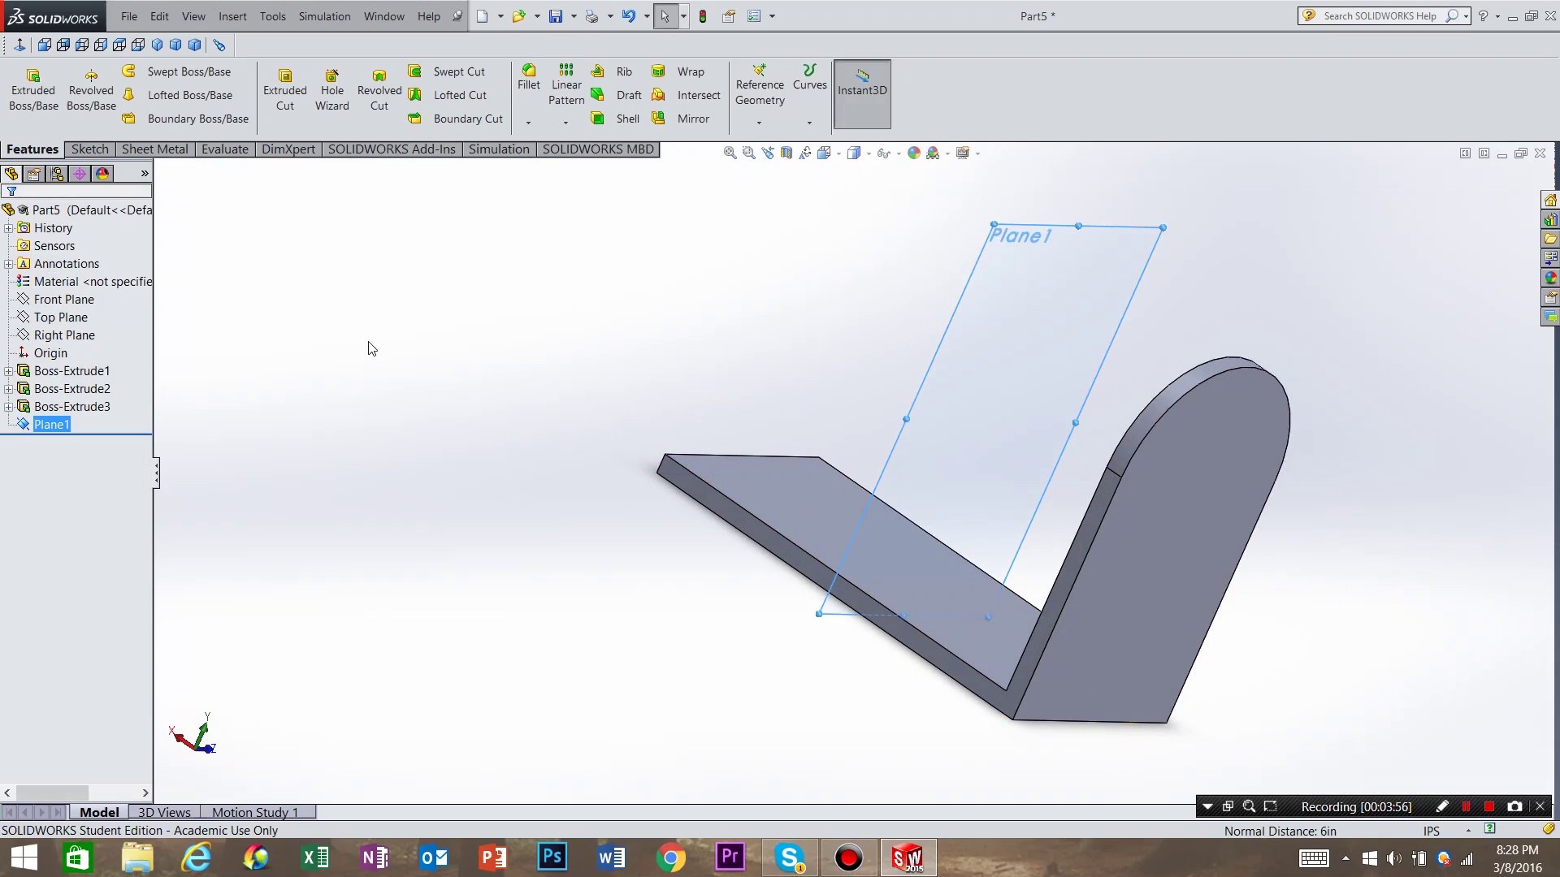
# Mirror Boss-Extrude3 and Boss-Extrude2 about Plane1 as Mirror1, forming the second upright
pyautogui.click(685, 121)
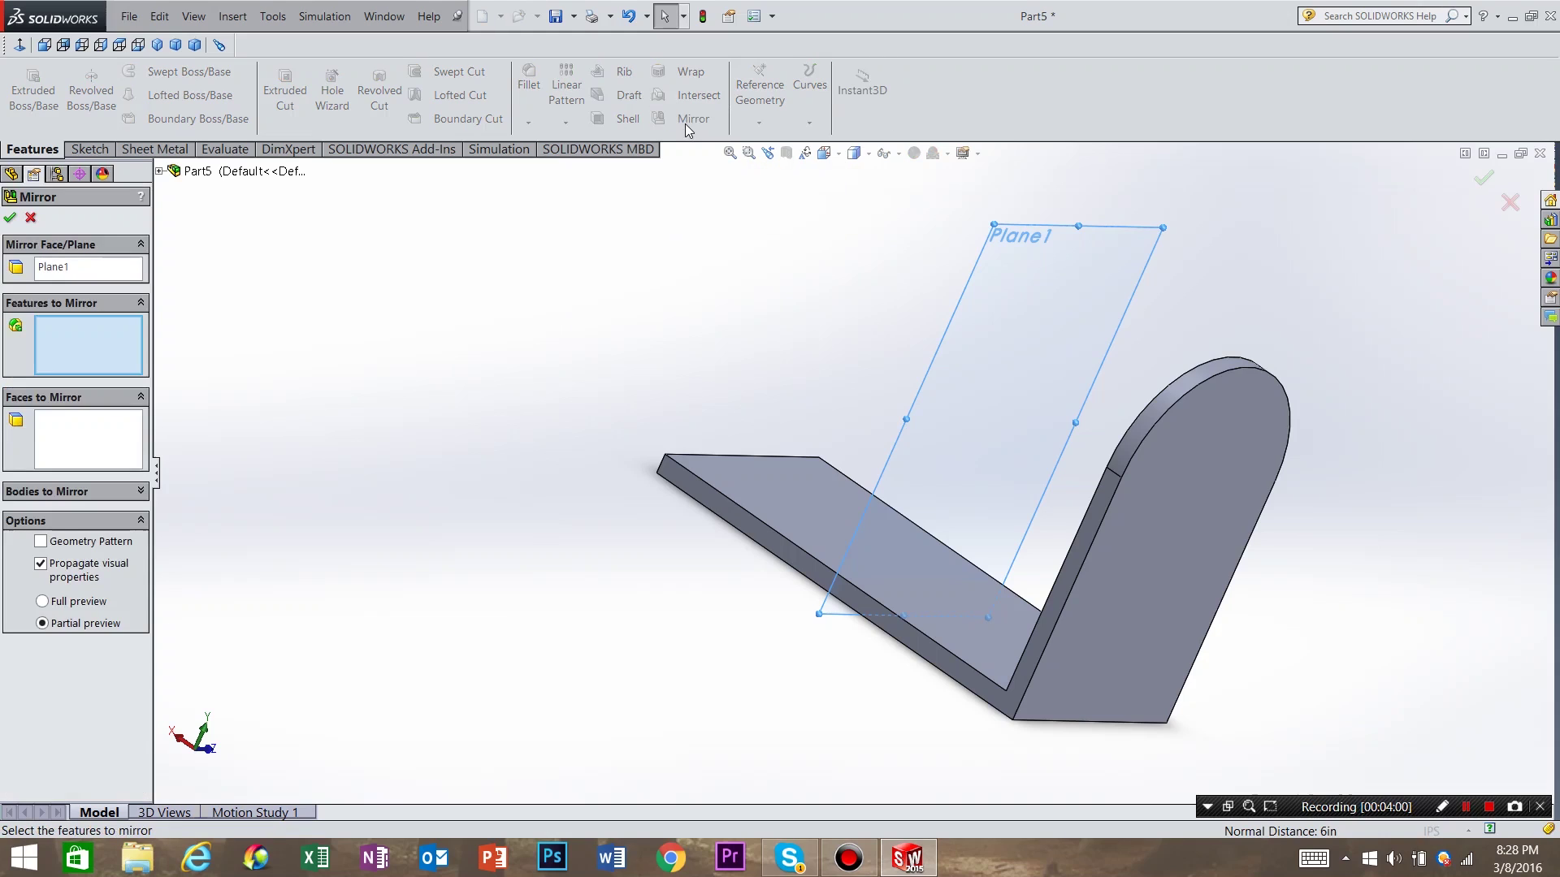
pyautogui.click(160, 171)
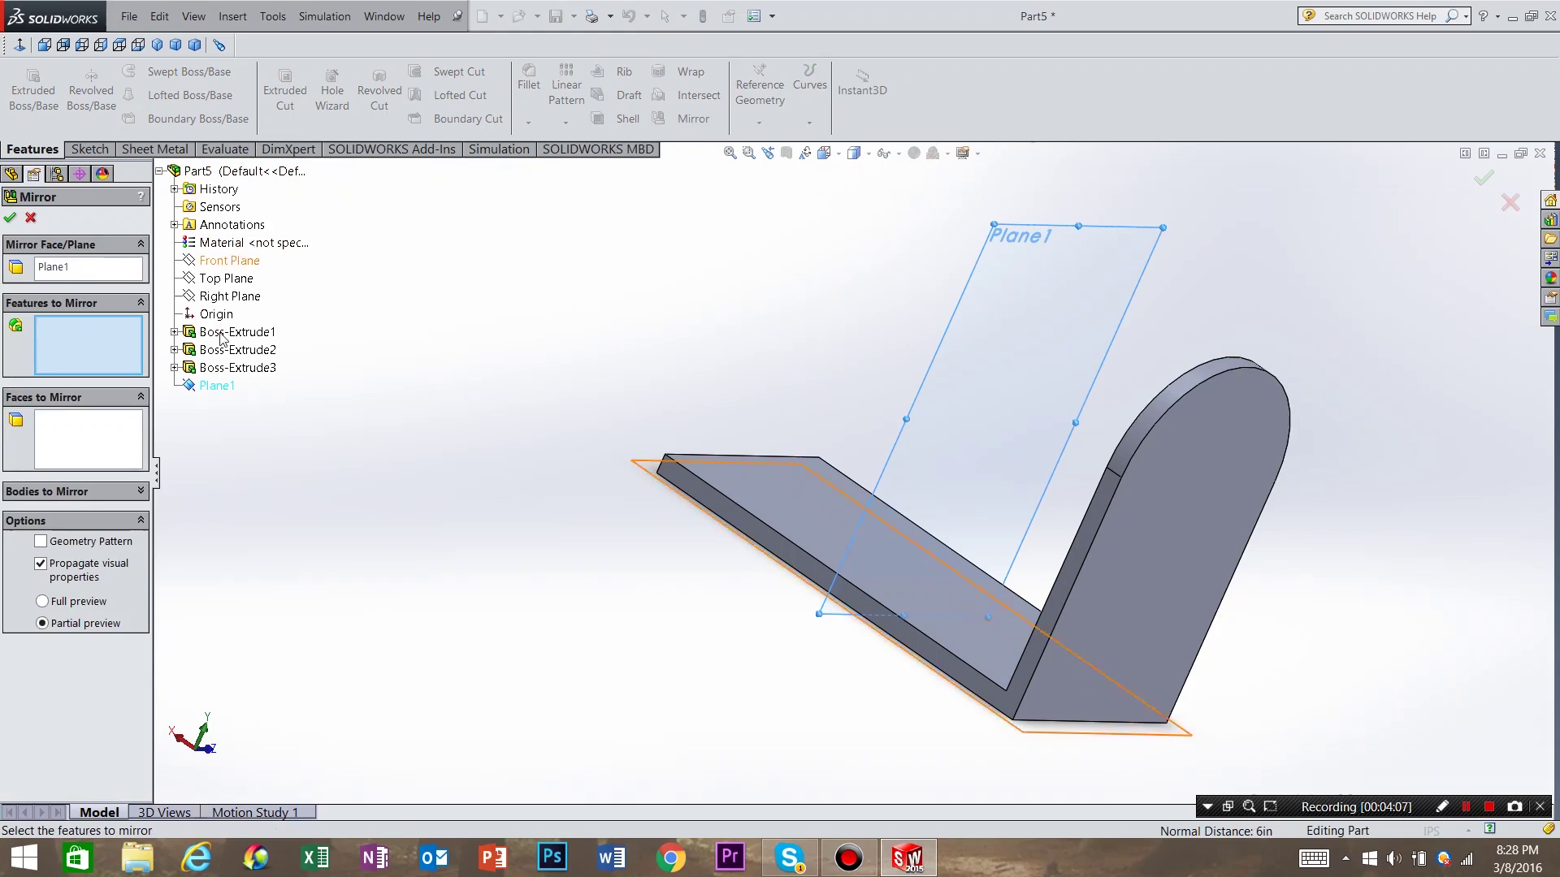
pyautogui.click(222, 372)
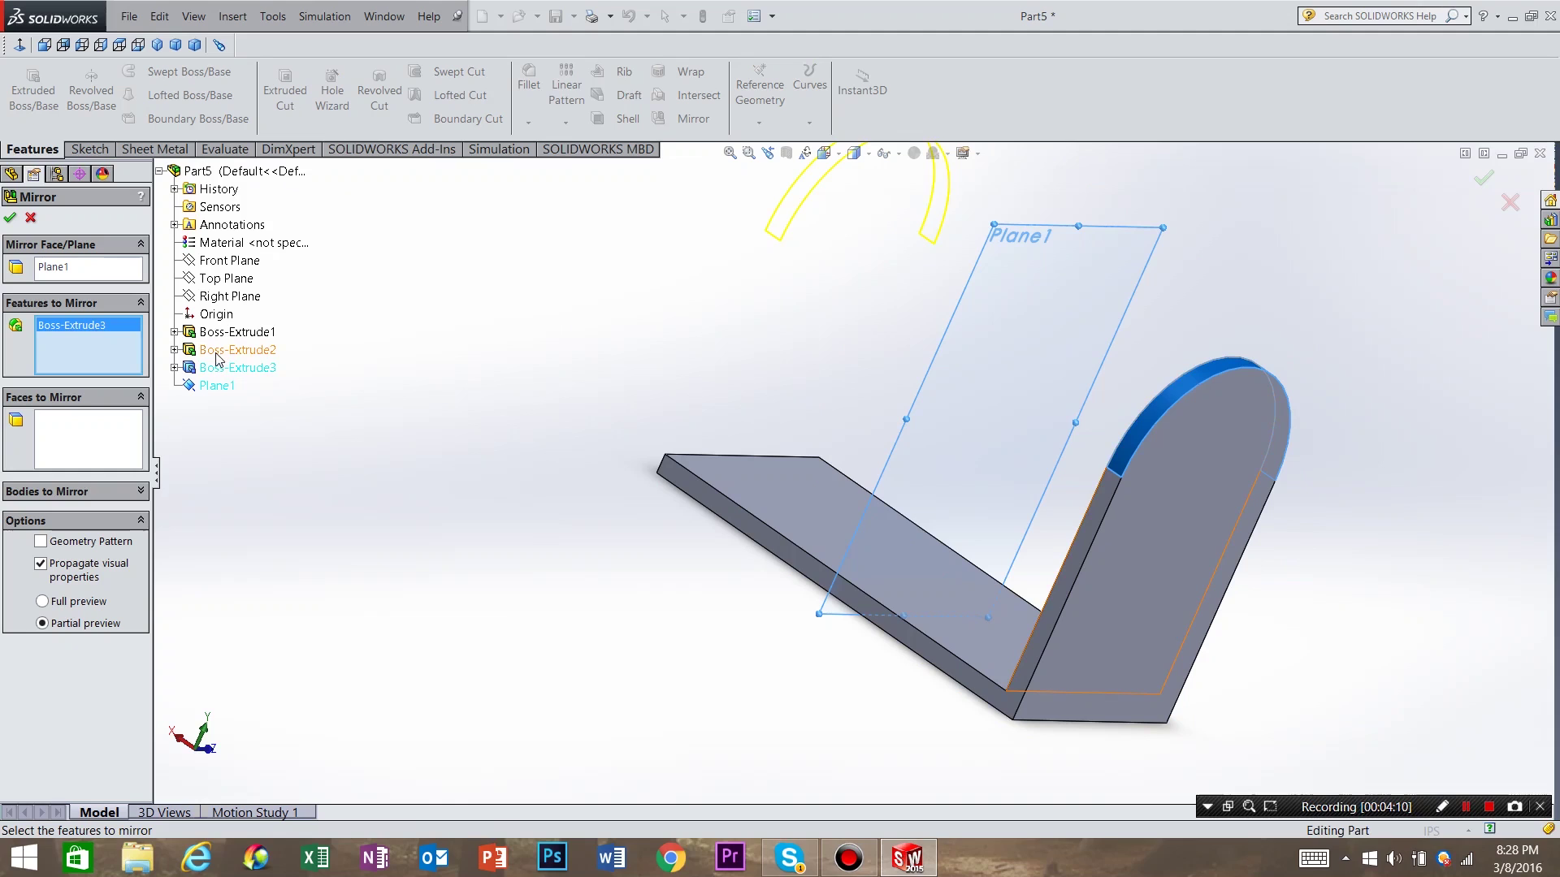
pyautogui.click(208, 355)
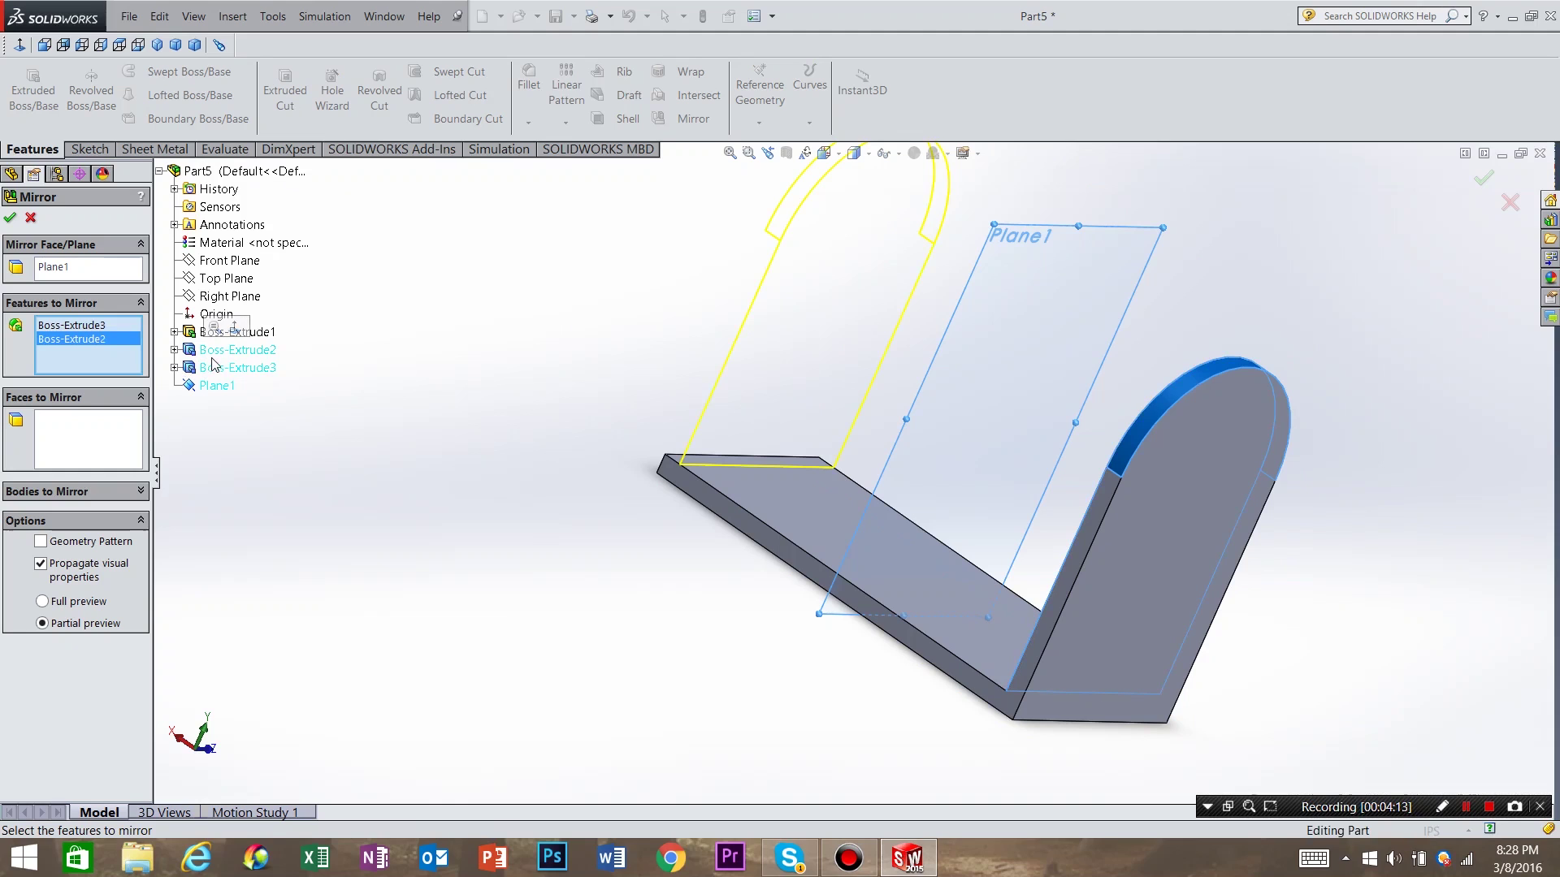
pyautogui.click(9, 220)
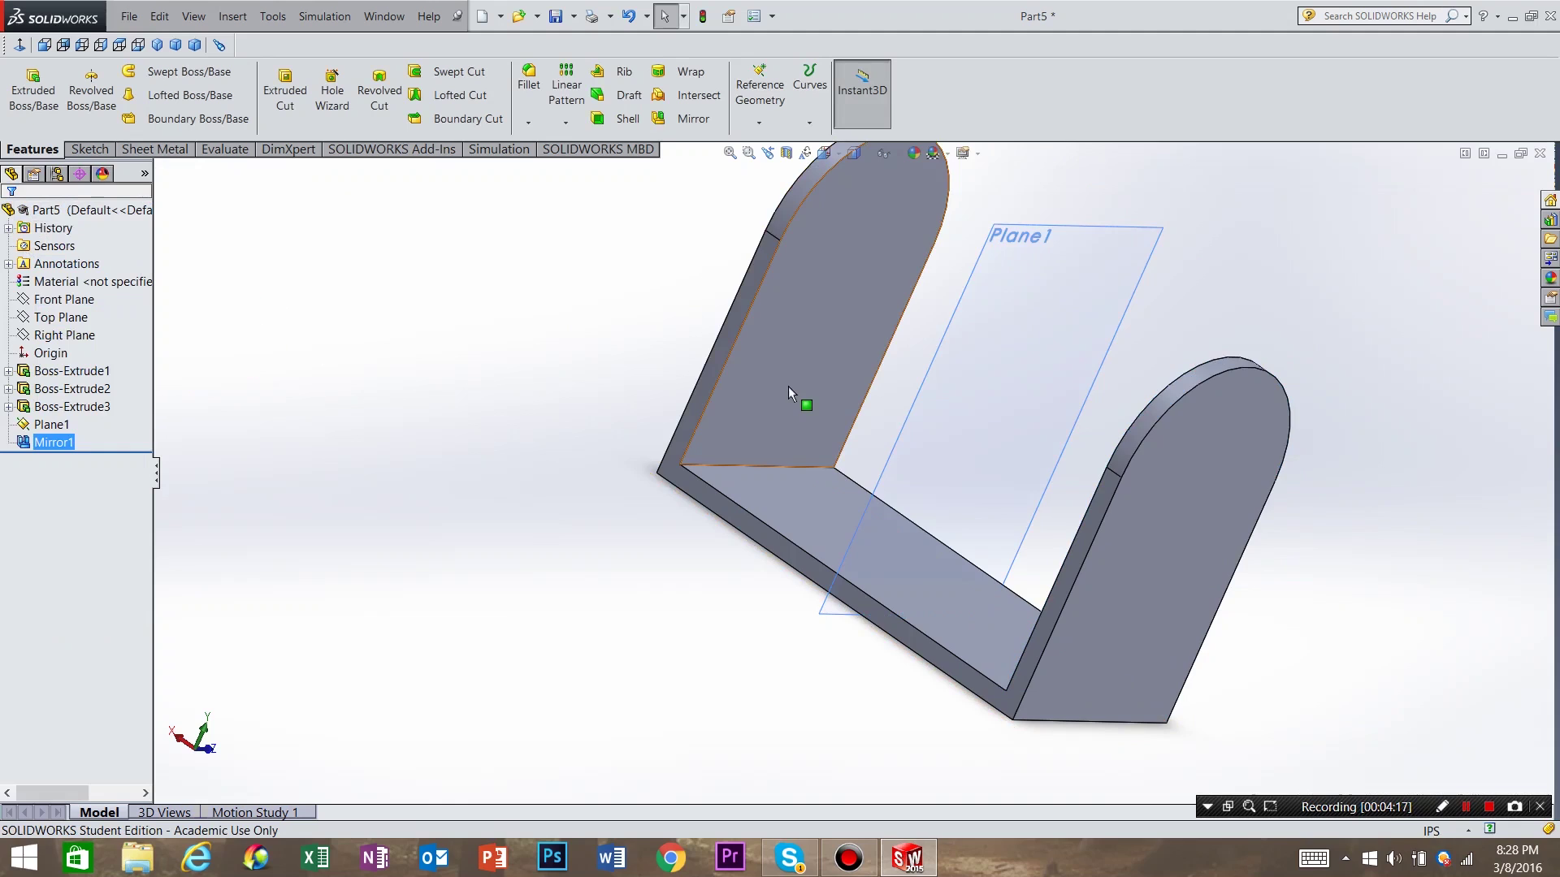
pyautogui.moveTo(797, 401); pyautogui.dragTo(979, 364, button='middle')
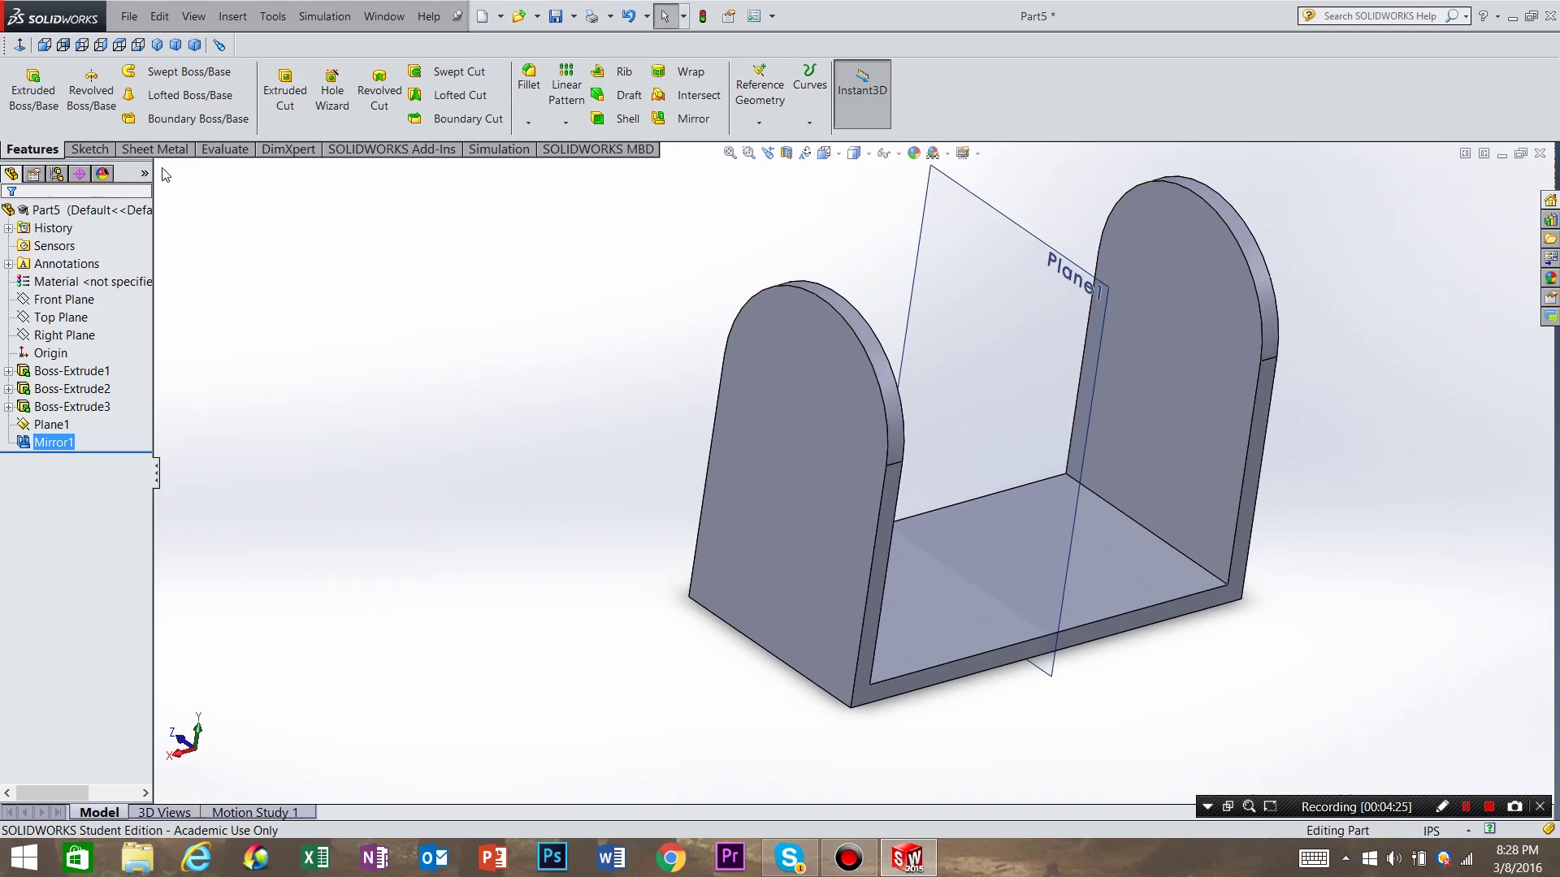
# Start a new sketch on the left upright's face, viewed Normal To
pyautogui.click(90, 149)
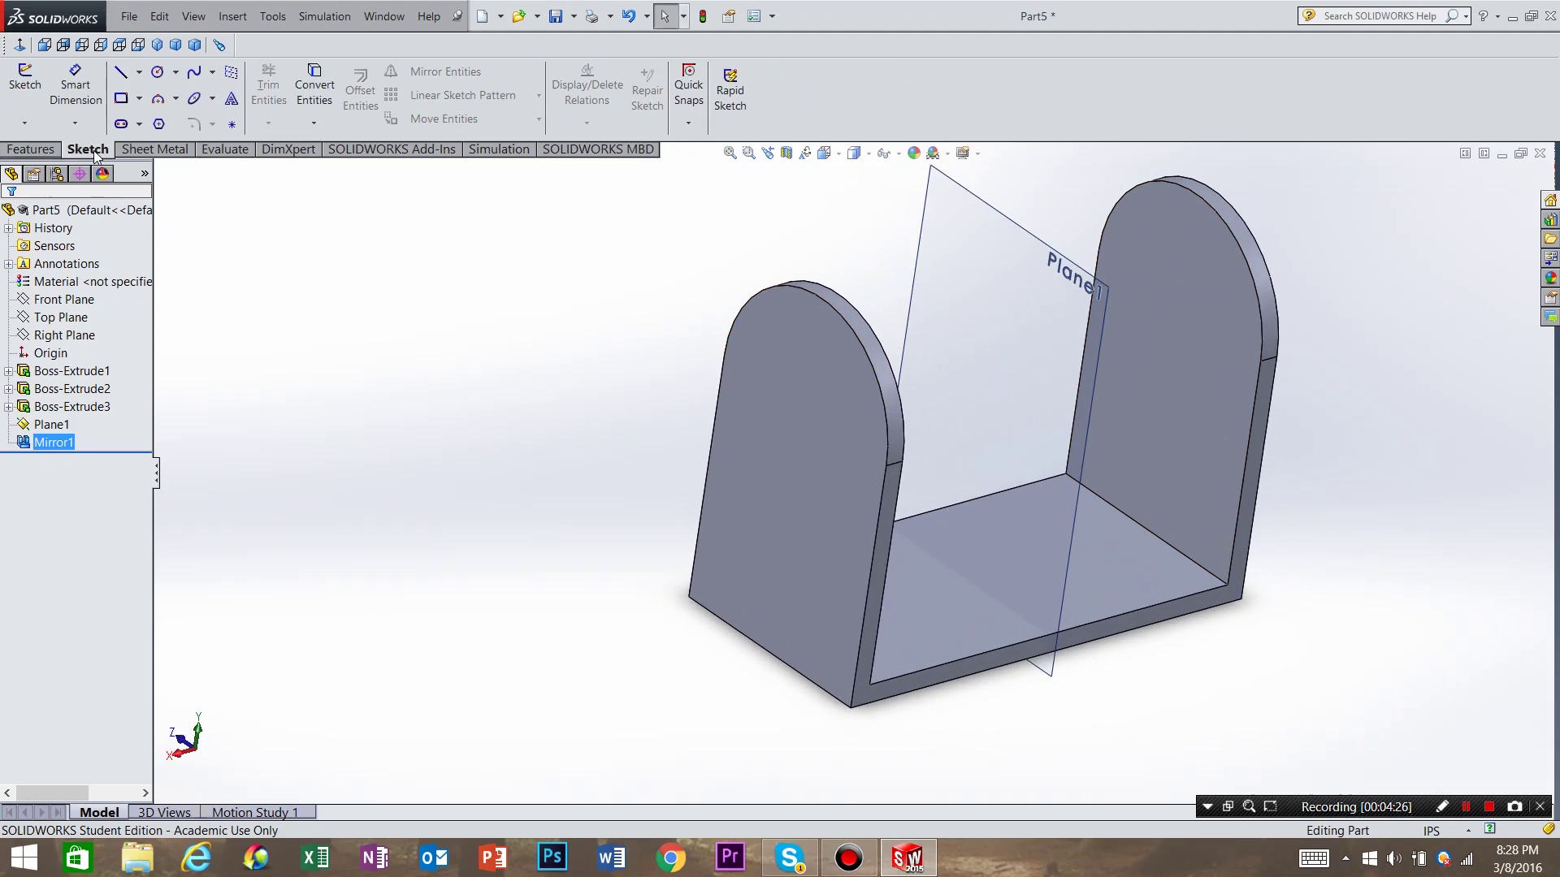
pyautogui.click(34, 87)
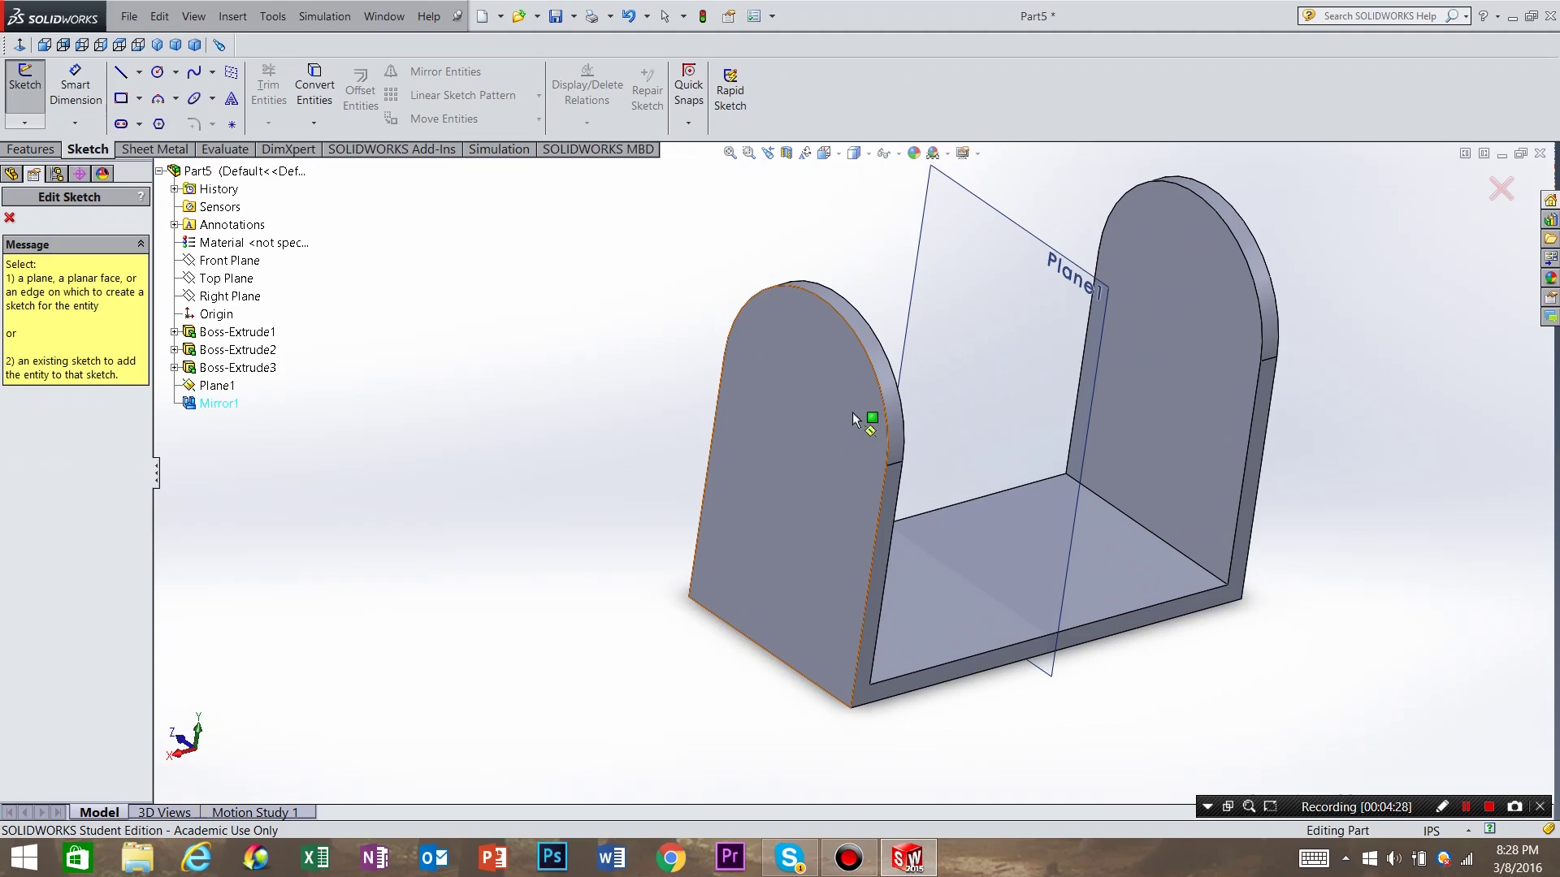
pyautogui.click(827, 357)
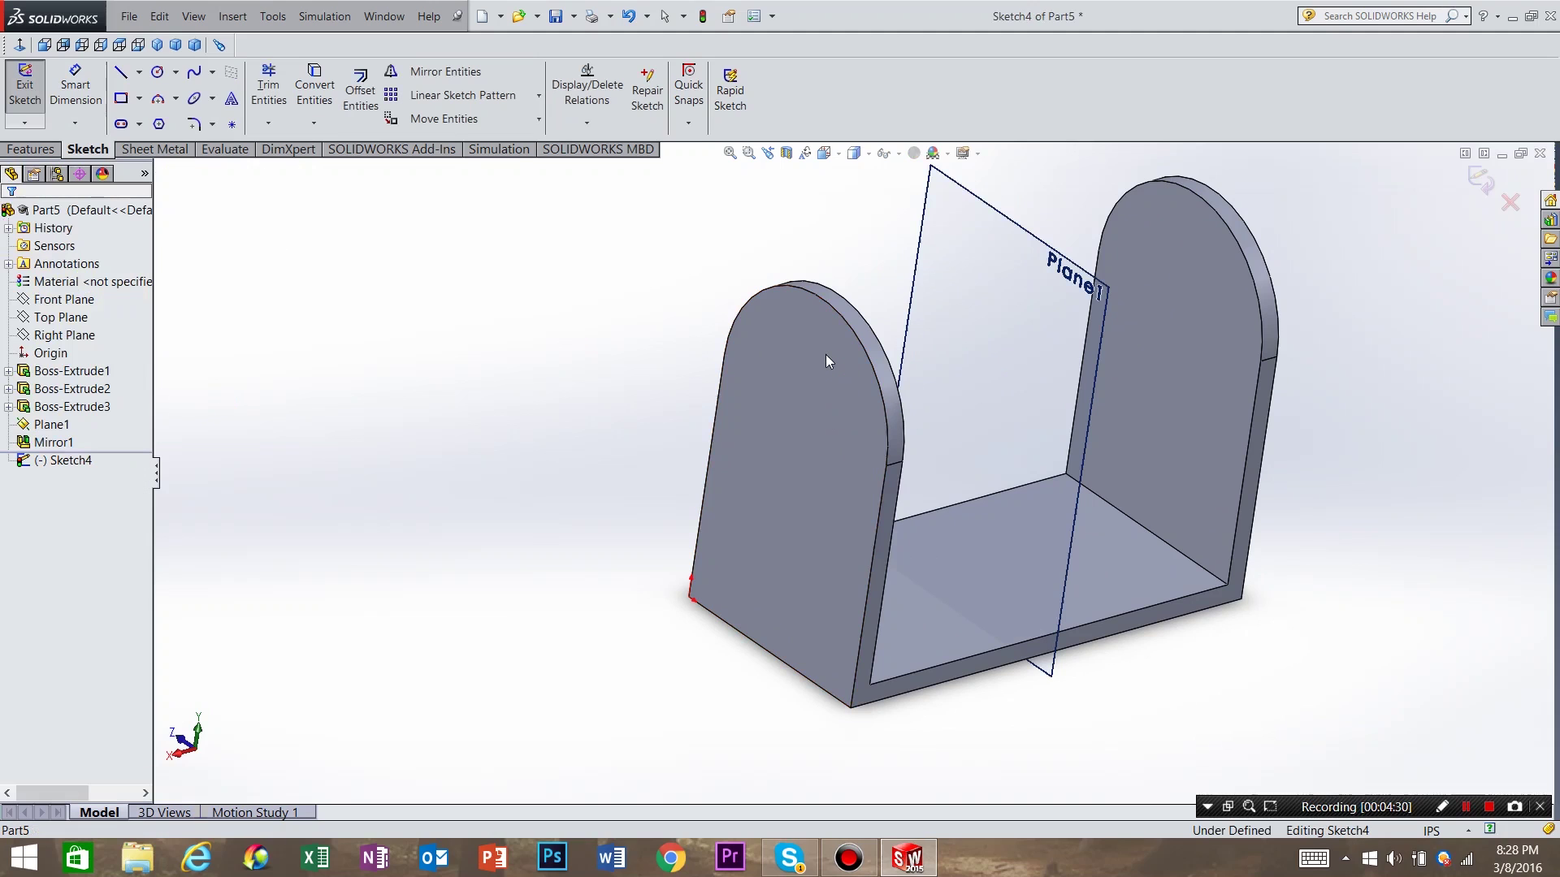
pyautogui.click(830, 158)
pyautogui.click(931, 257)
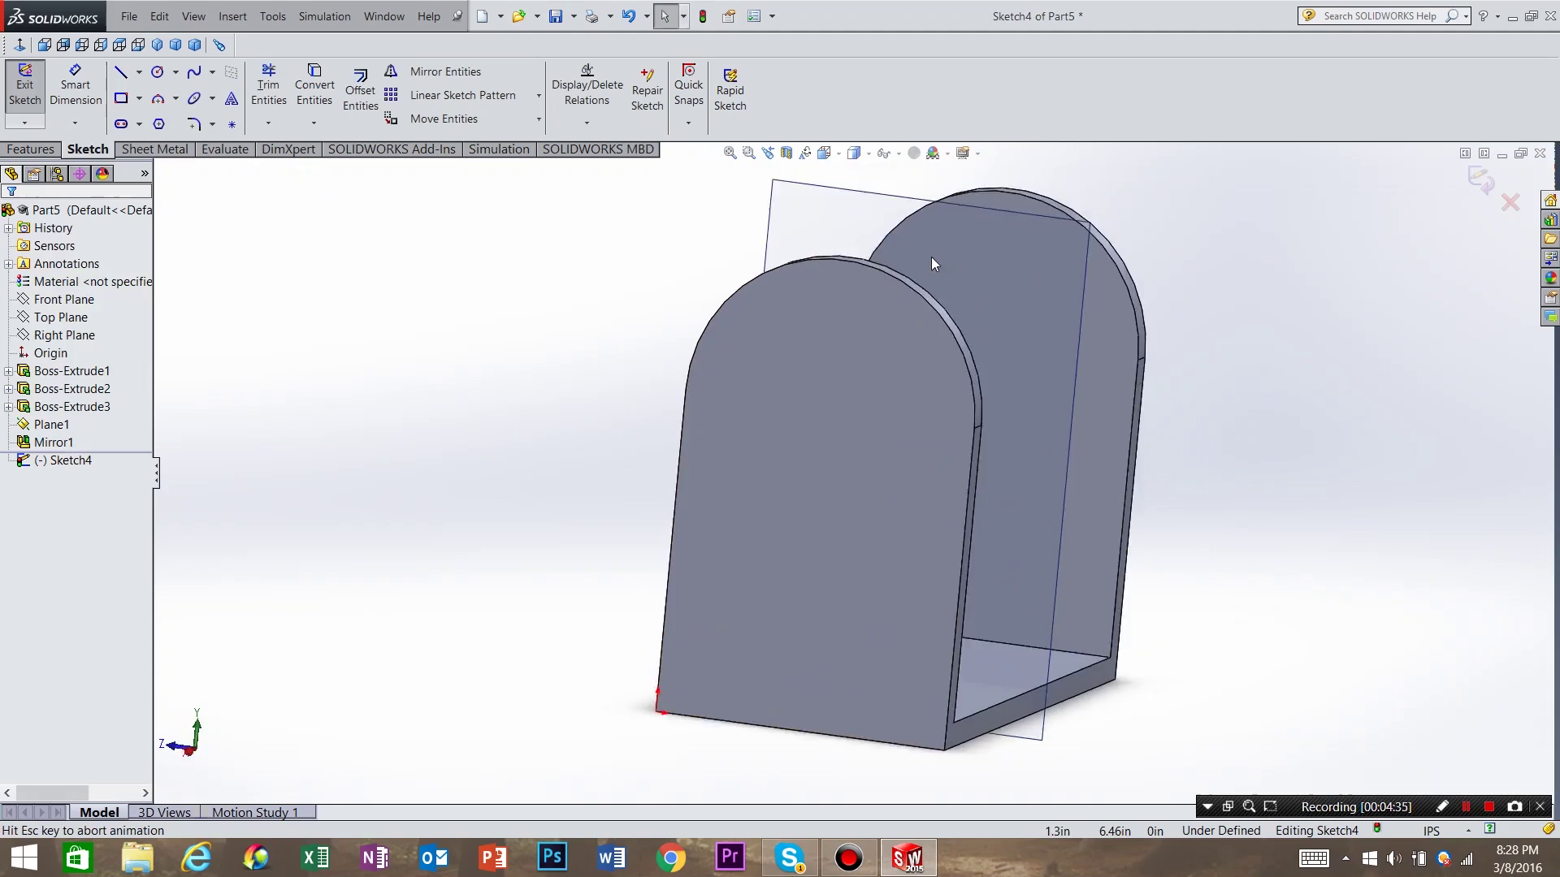
# Draw a circle at the rounded top's arc centre and dimension its diameter to 1.00 in
pyautogui.click(160, 71)
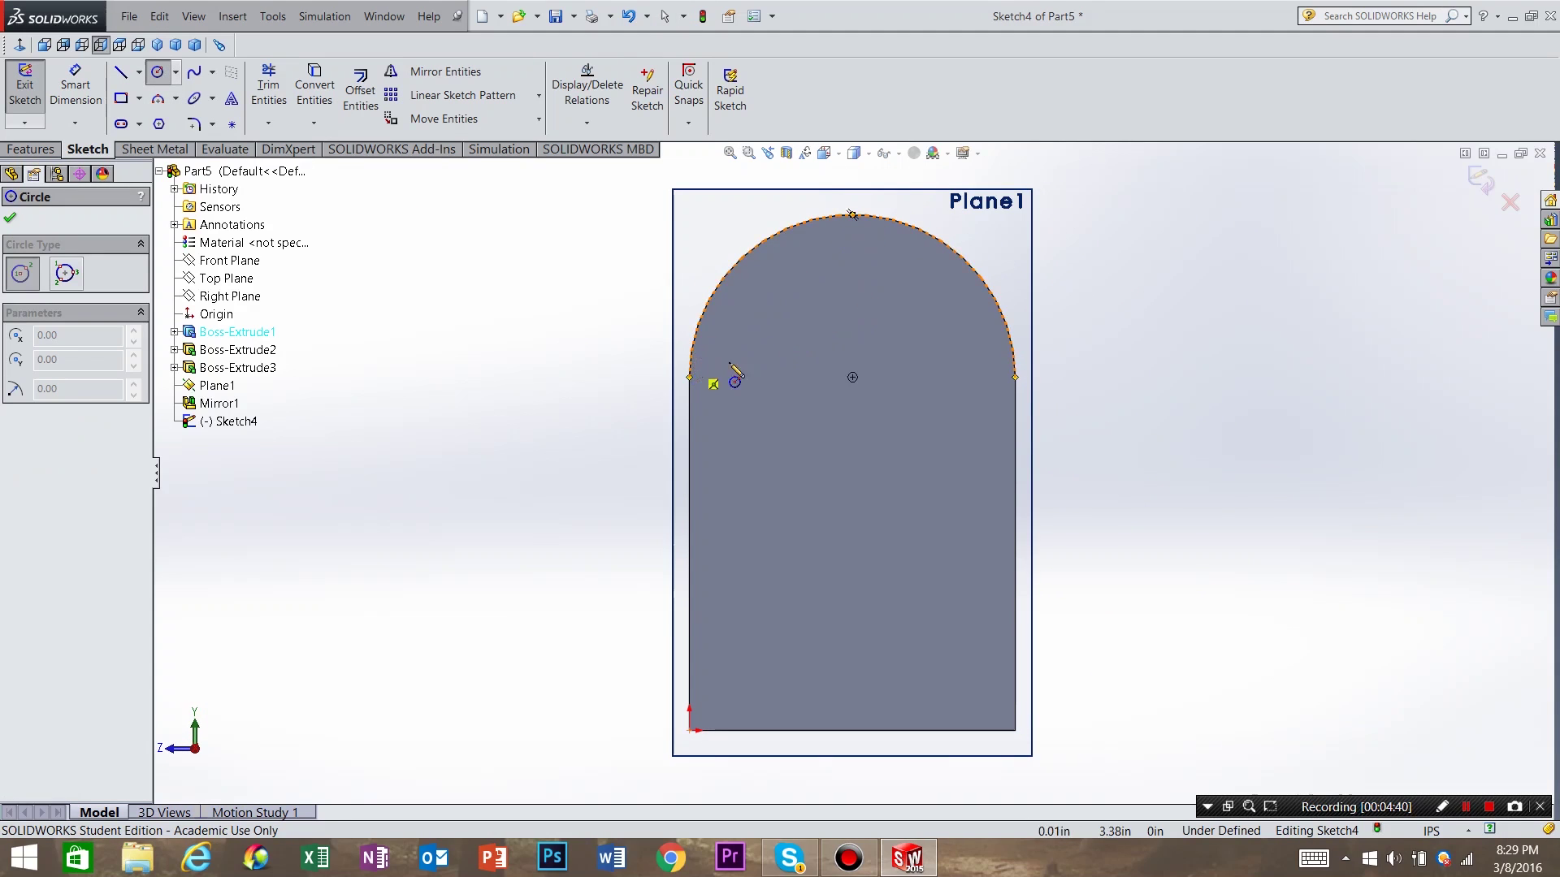
pyautogui.moveTo(853, 378); pyautogui.dragTo(796, 388)
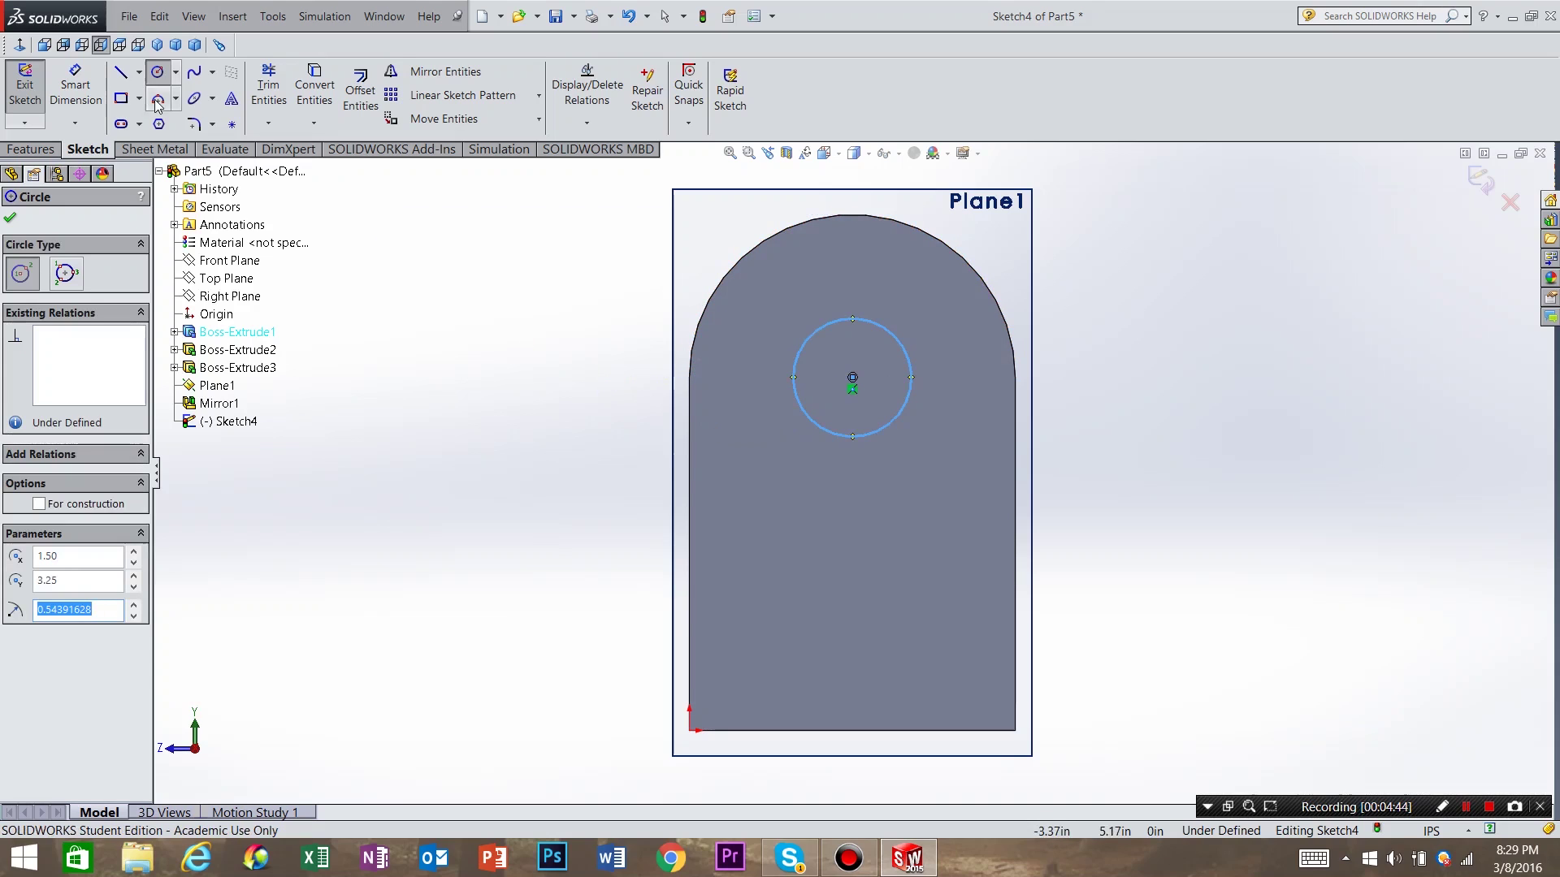
pyautogui.click(75, 85)
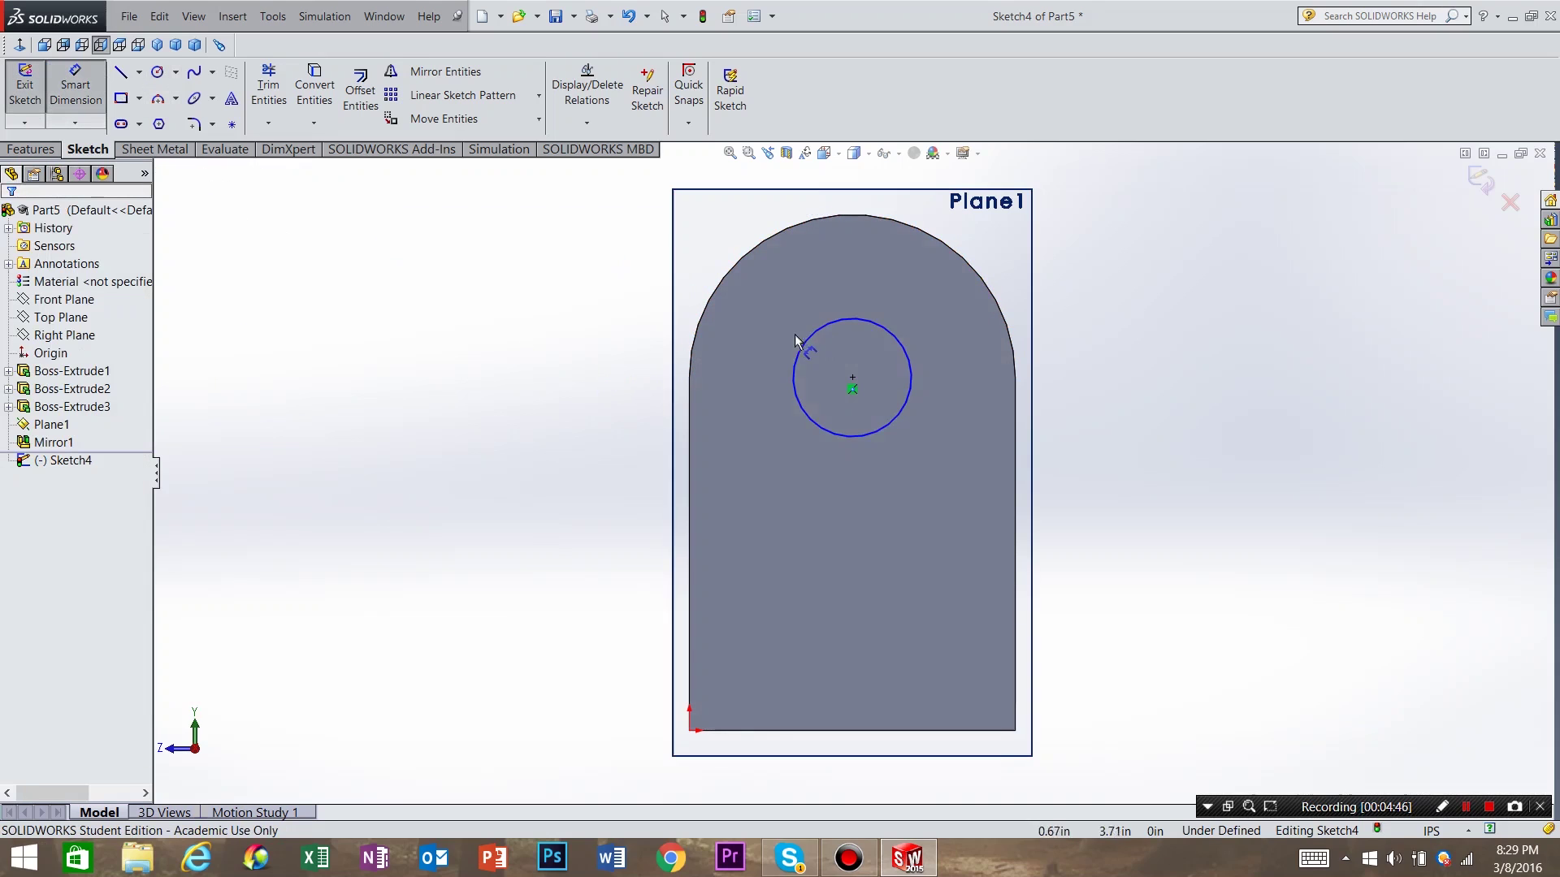
pyautogui.click(802, 340)
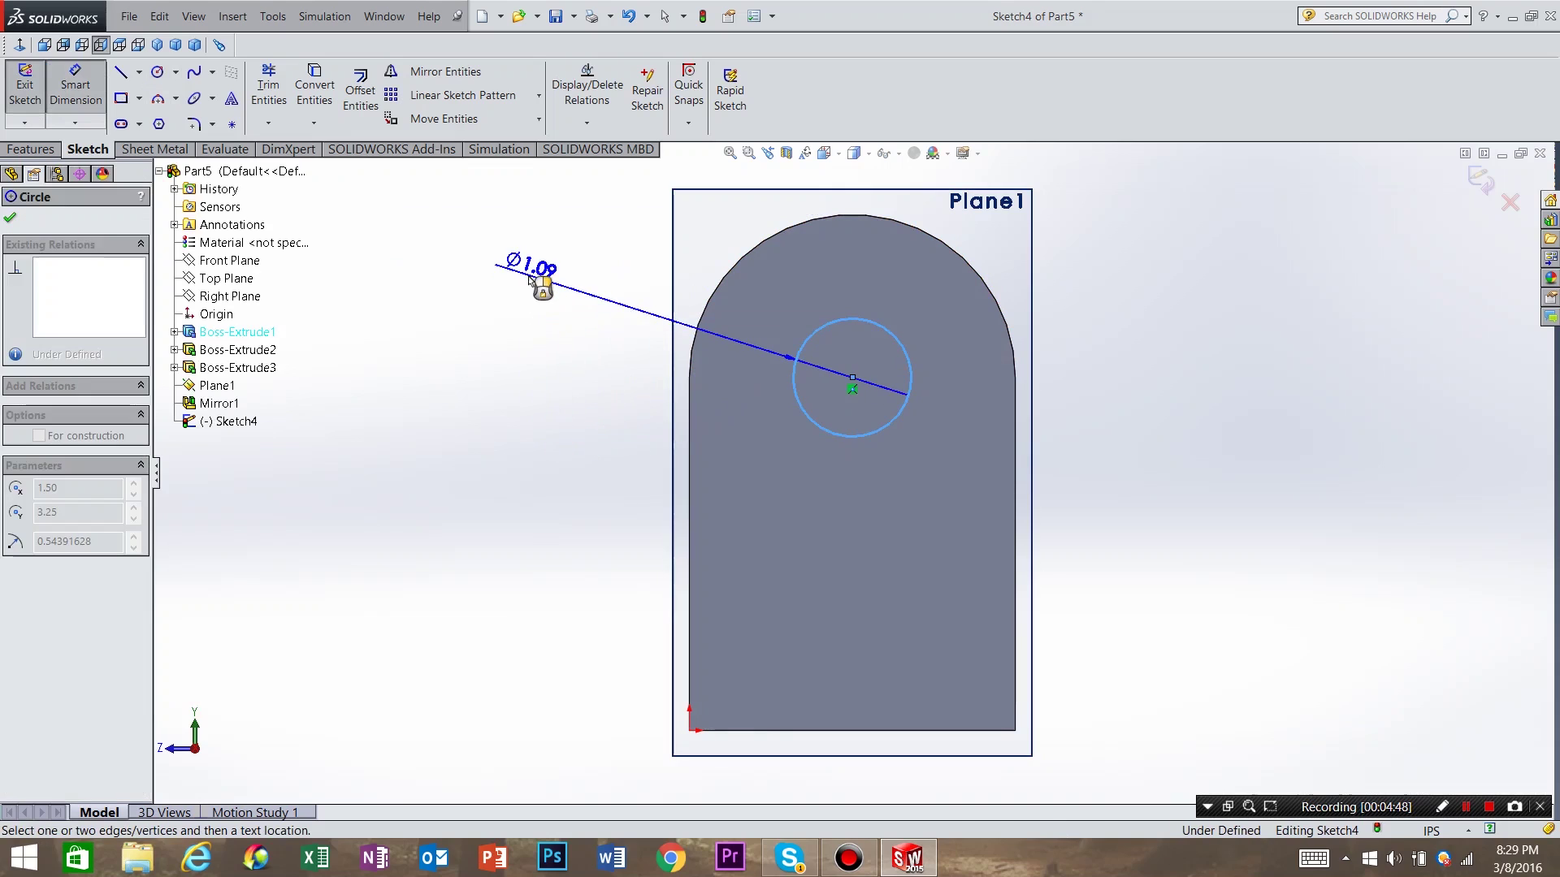
pyautogui.click(538, 289)
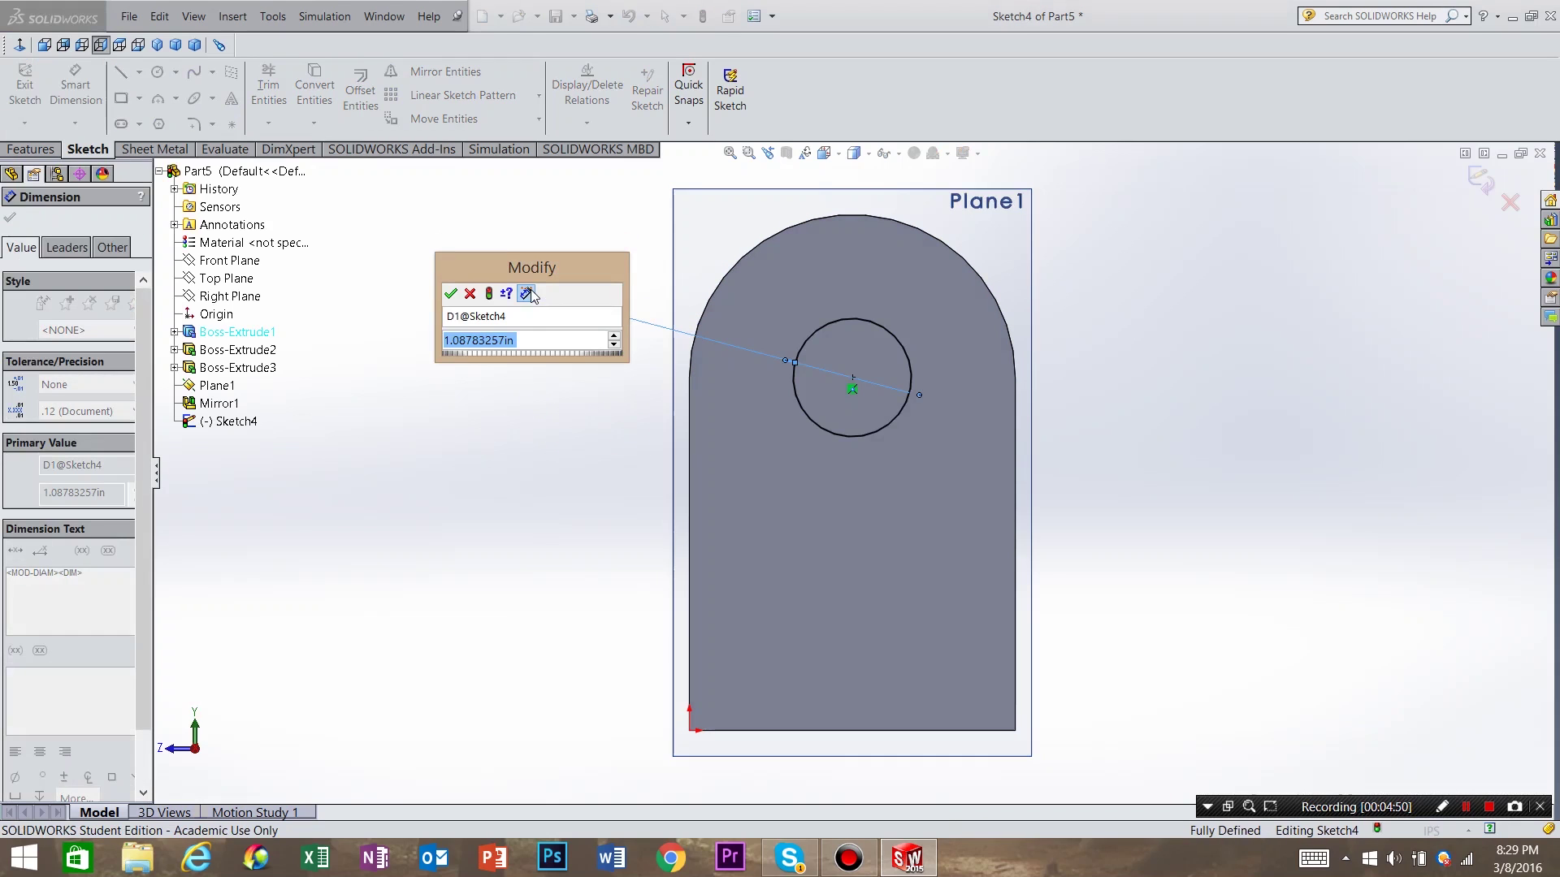
pyautogui.write('1')
pyautogui.press('Return')
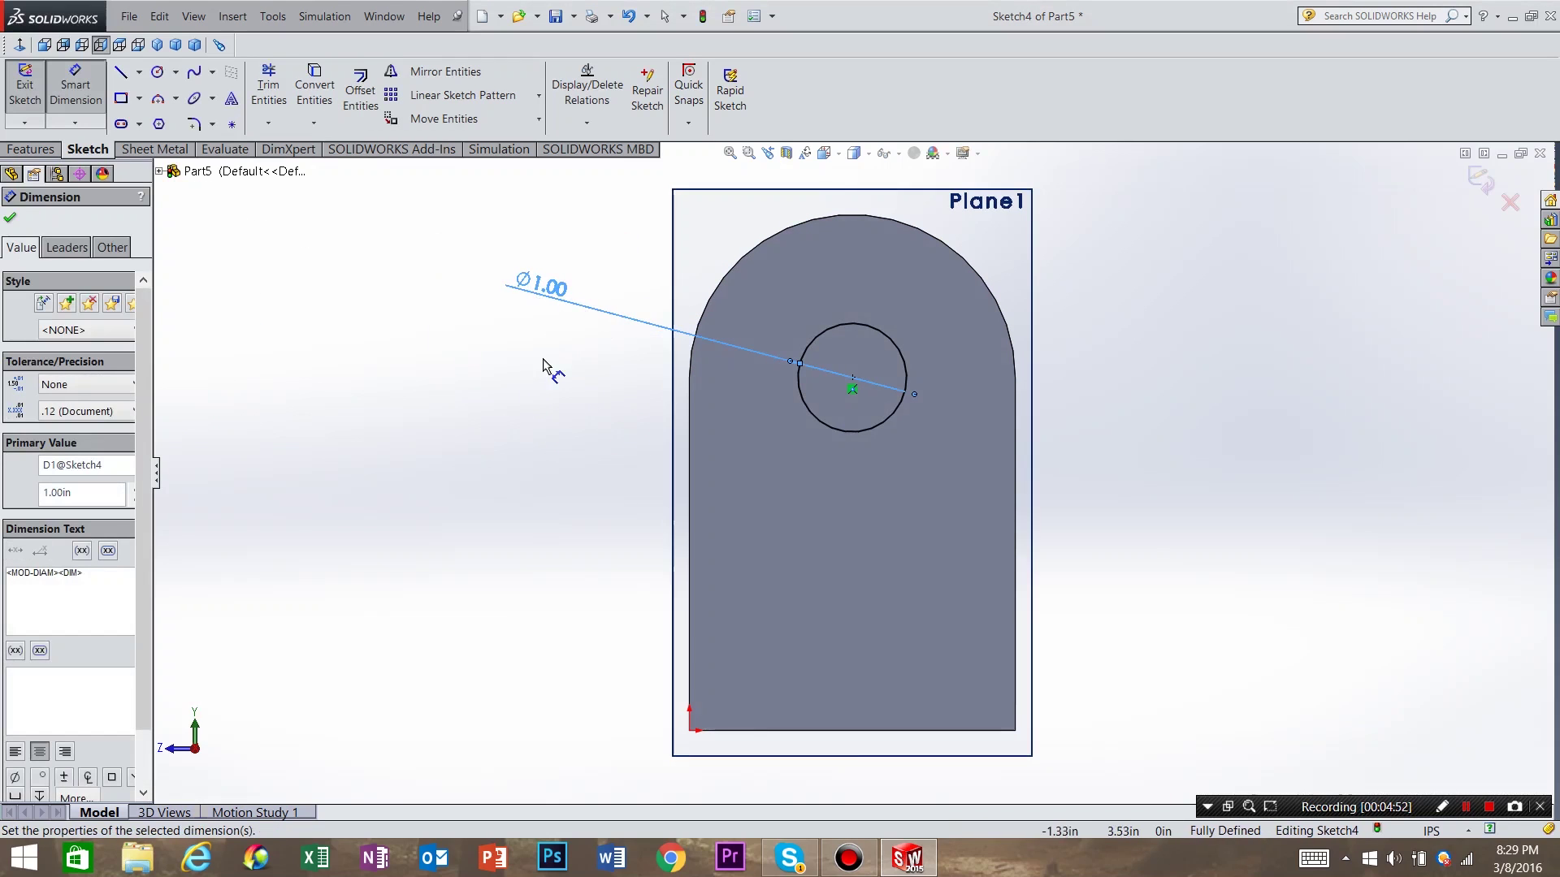
pyautogui.click(547, 369)
pyautogui.moveTo(546, 368); pyautogui.dragTo(611, 447, button='middle')
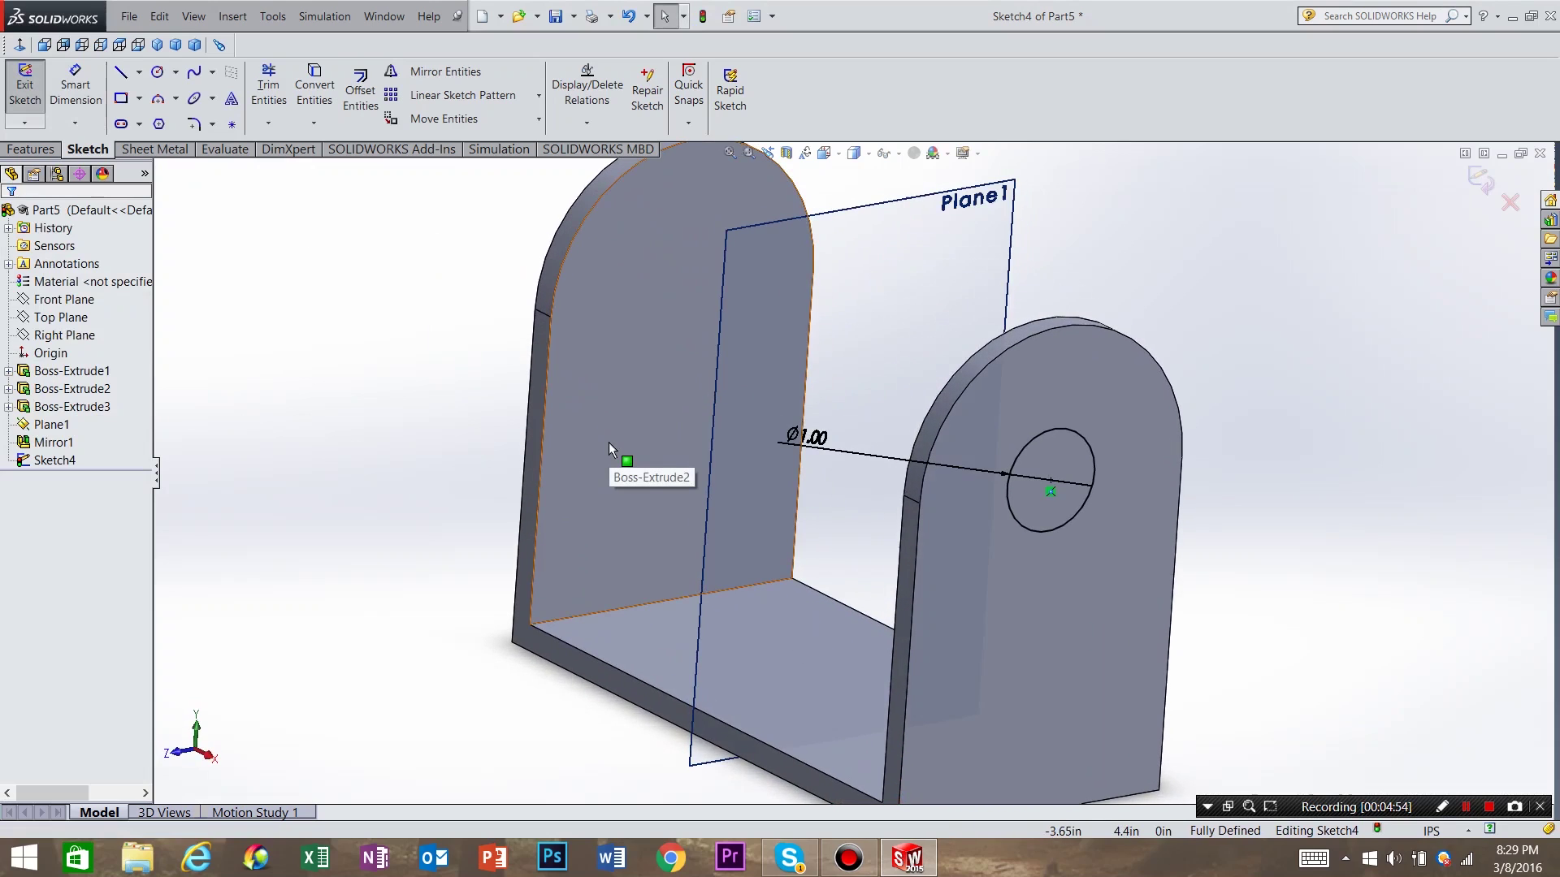
# Extrude-cut the Ø1.00 circle Through All as Cut-Extrude1, holing both uprights
pyautogui.click(41, 151)
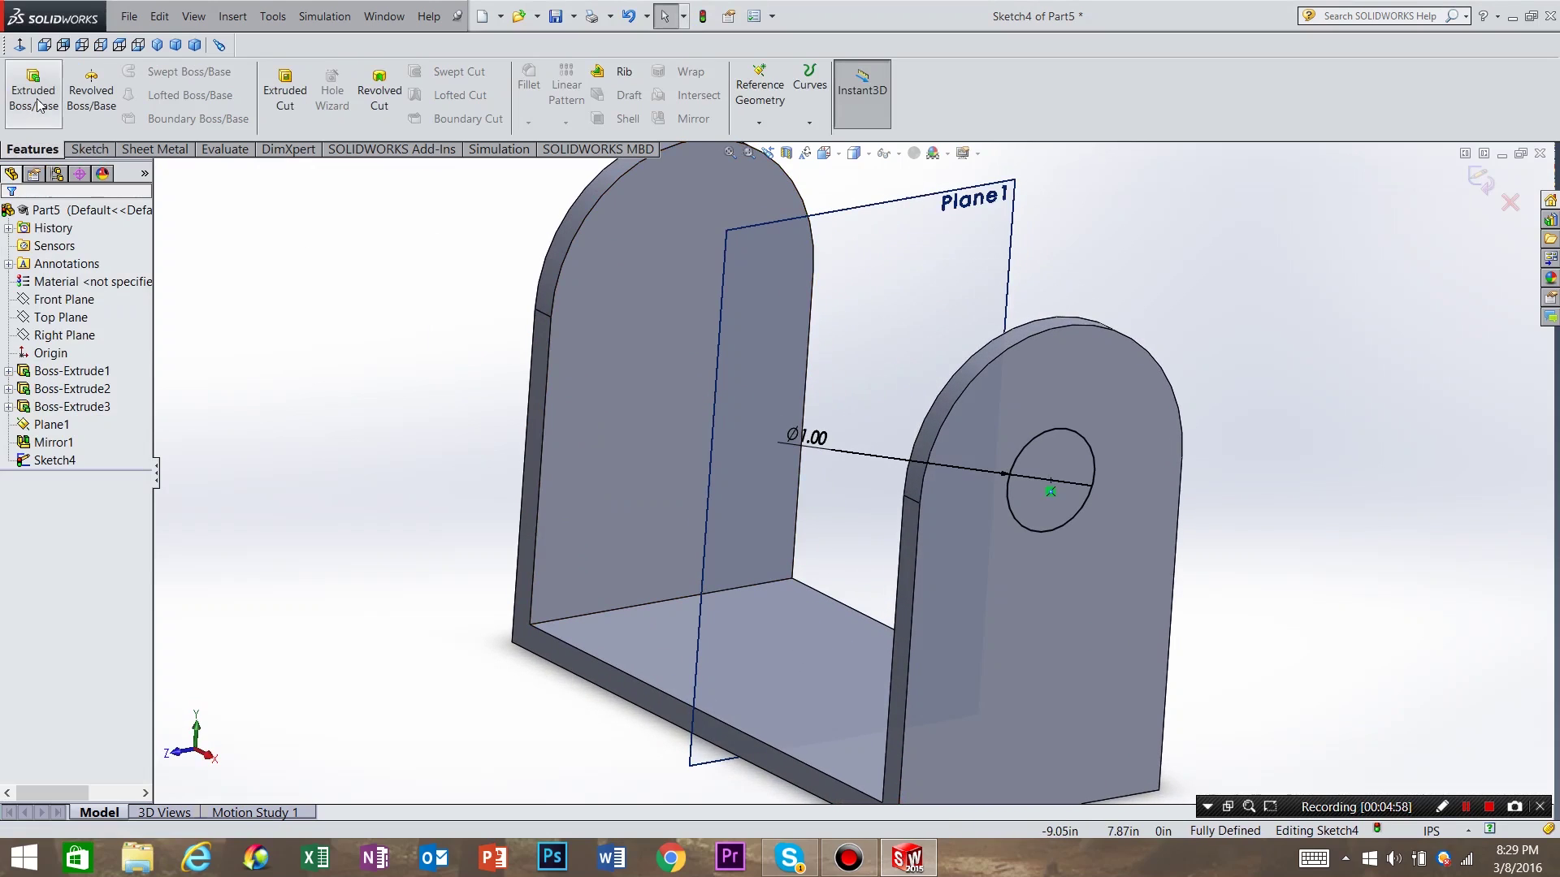
pyautogui.click(33, 90)
pyautogui.press('Escape')
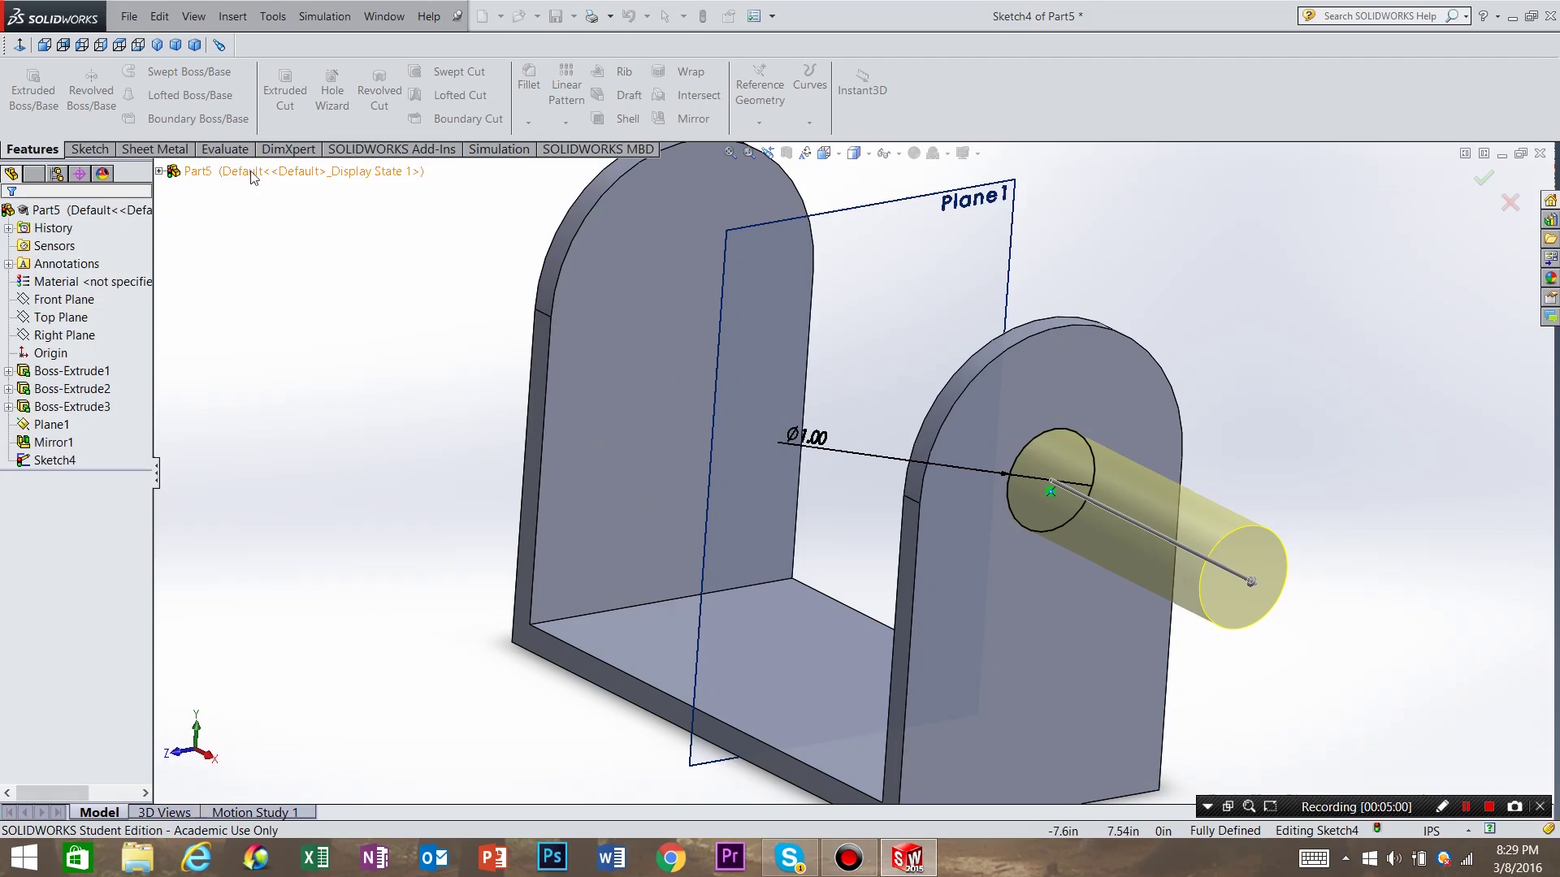
pyautogui.click(283, 94)
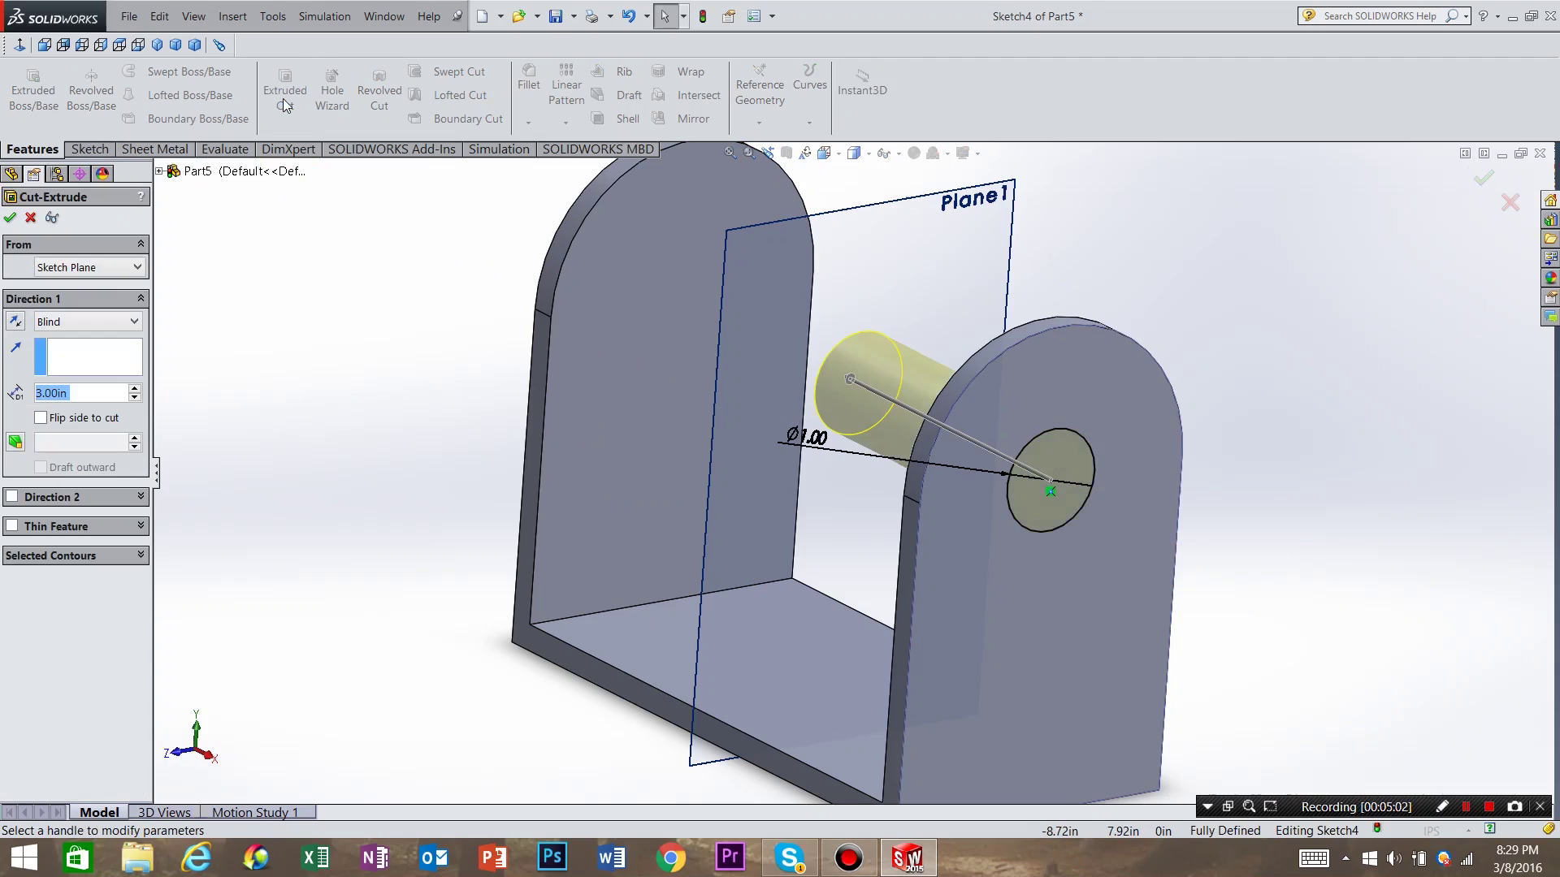
pyautogui.click(94, 319)
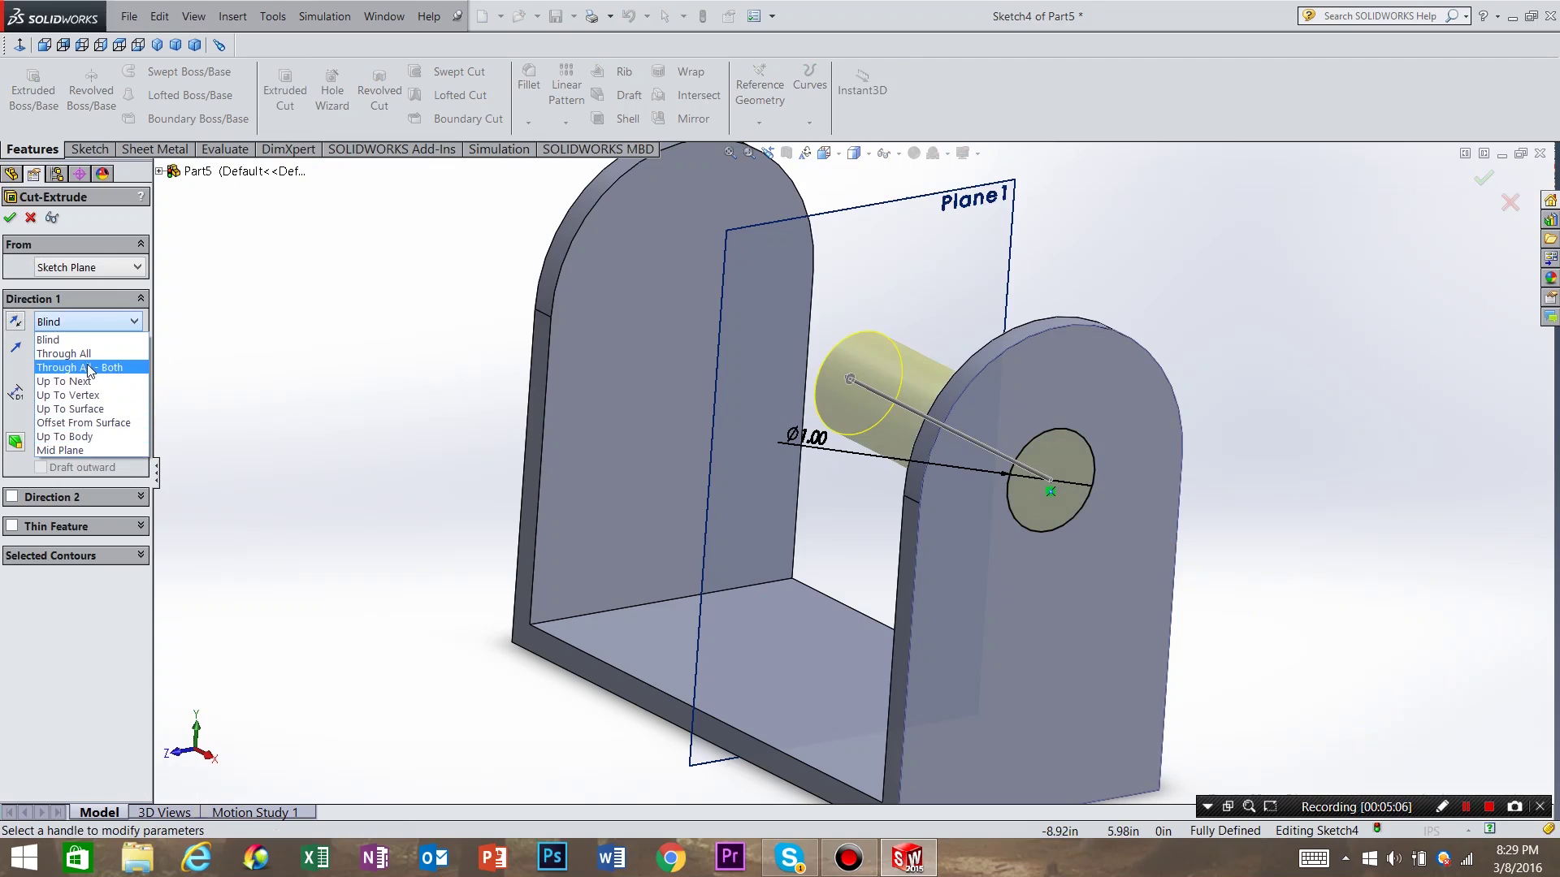
pyautogui.click(88, 353)
pyautogui.moveTo(315, 416); pyautogui.dragTo(434, 477, button='middle')
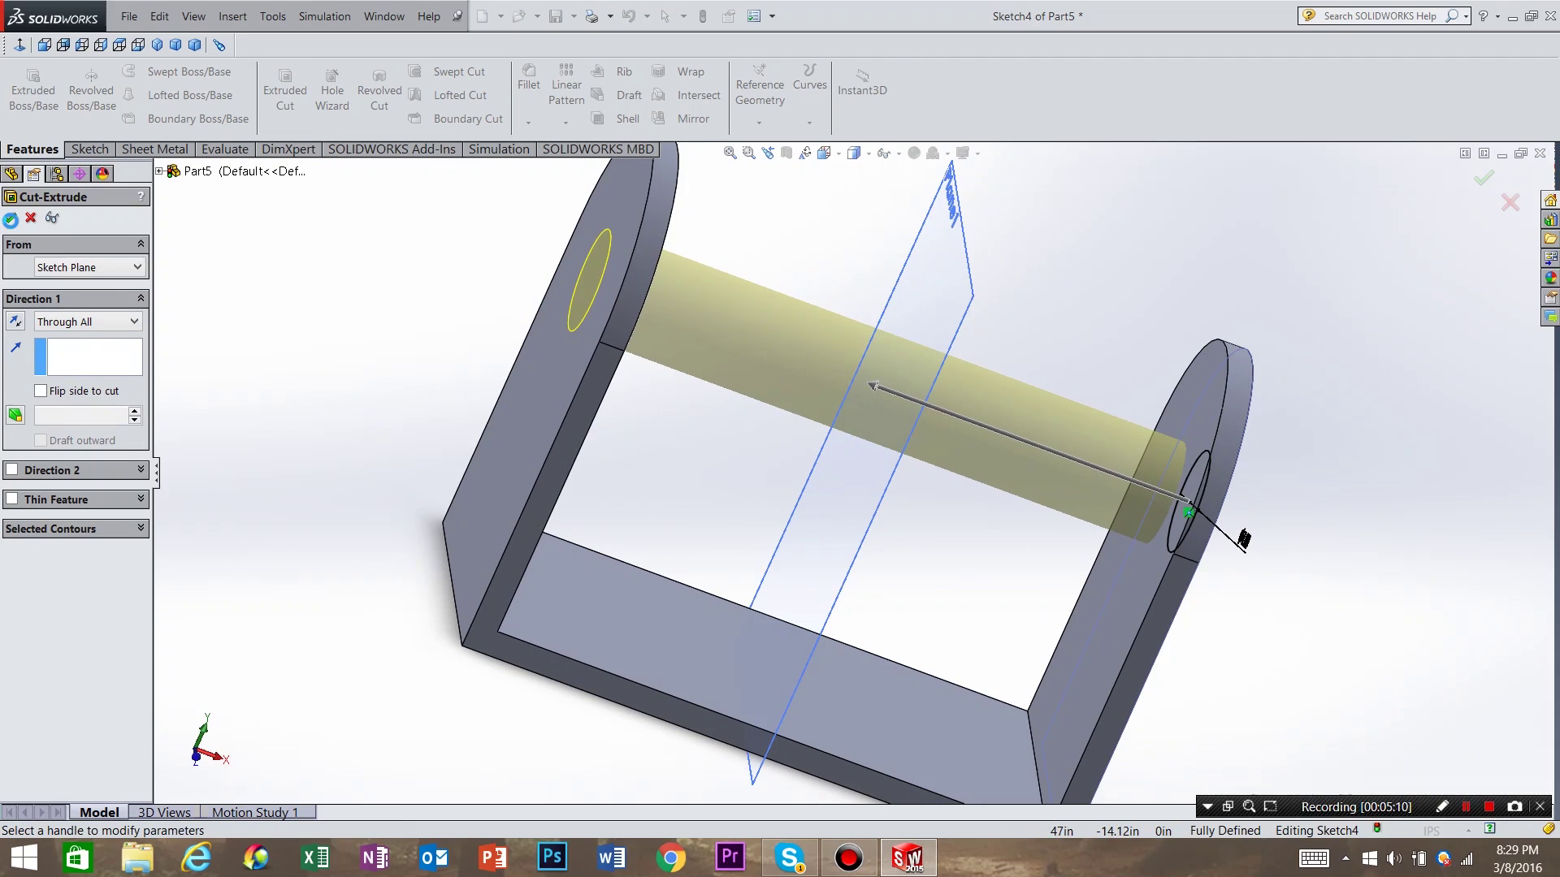
pyautogui.press('Return')
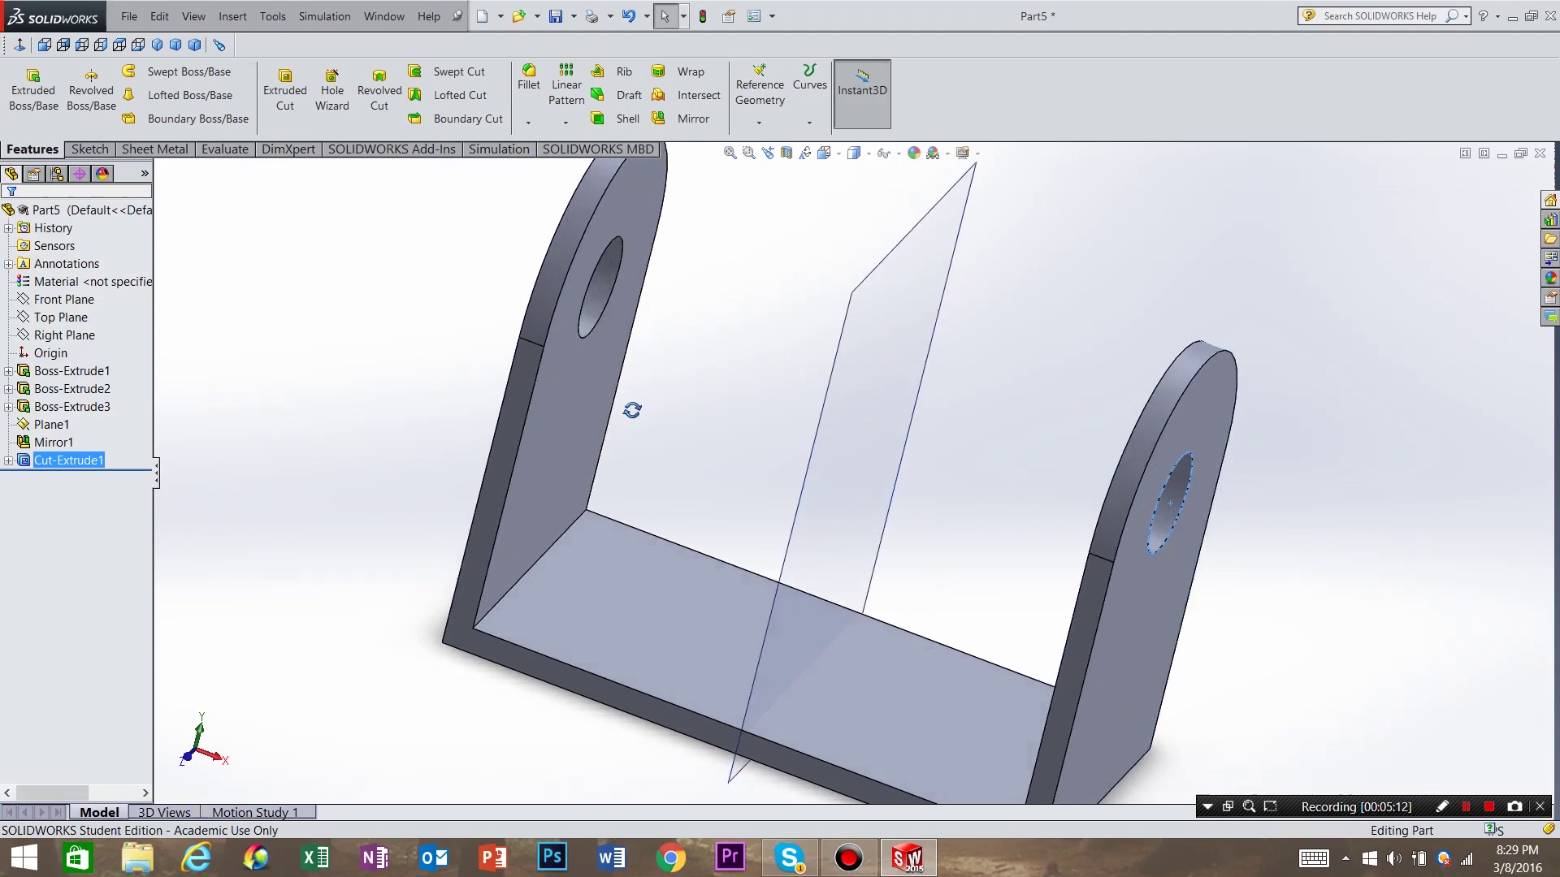
pyautogui.moveTo(632, 410); pyautogui.dragTo(611, 416, button='middle')
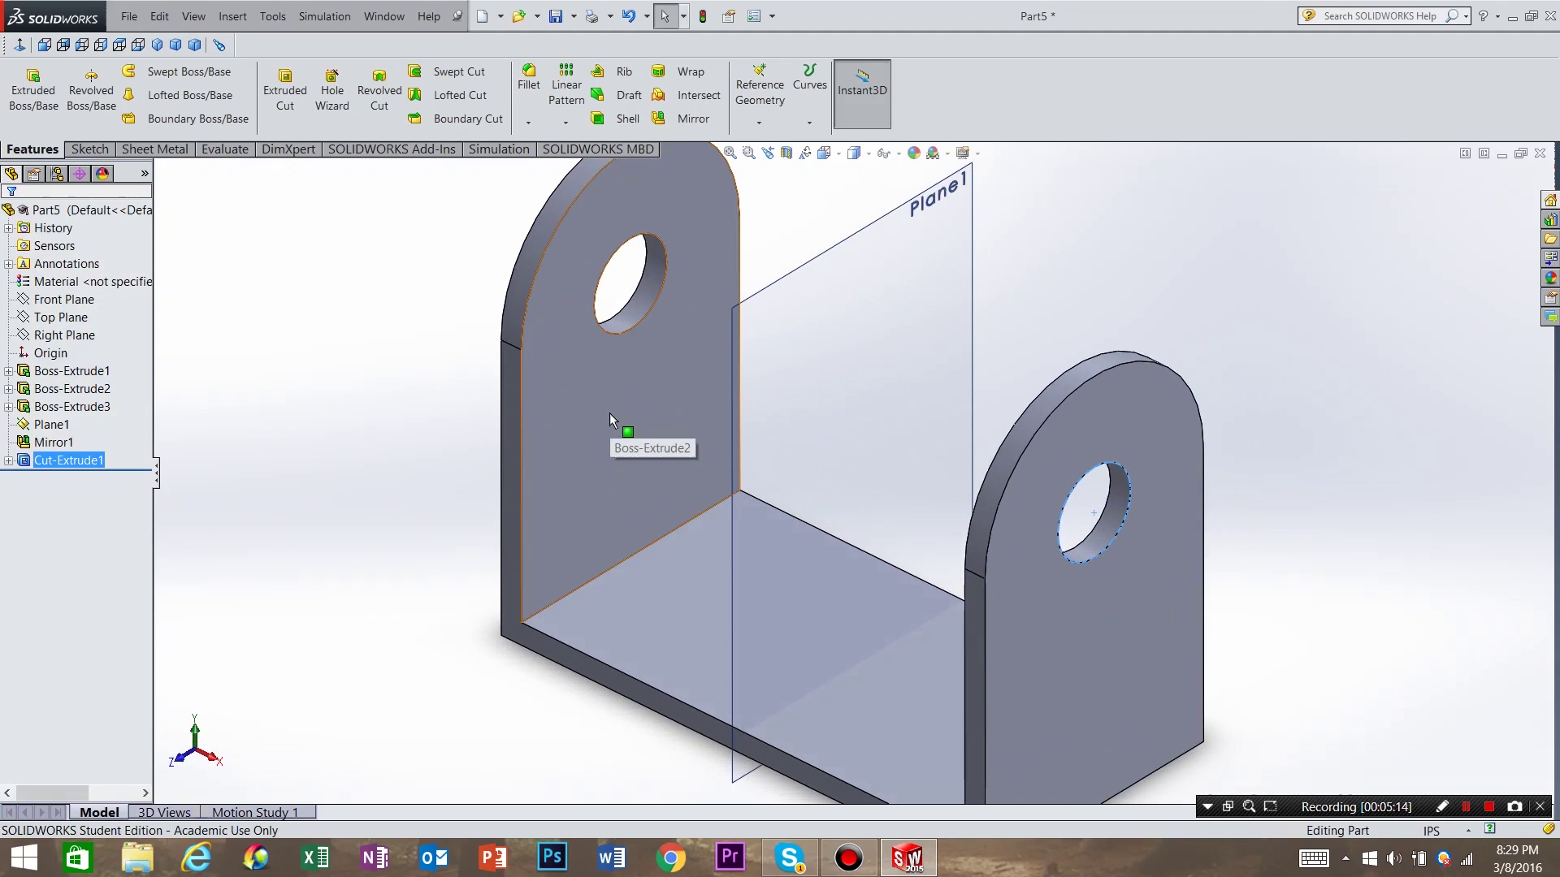